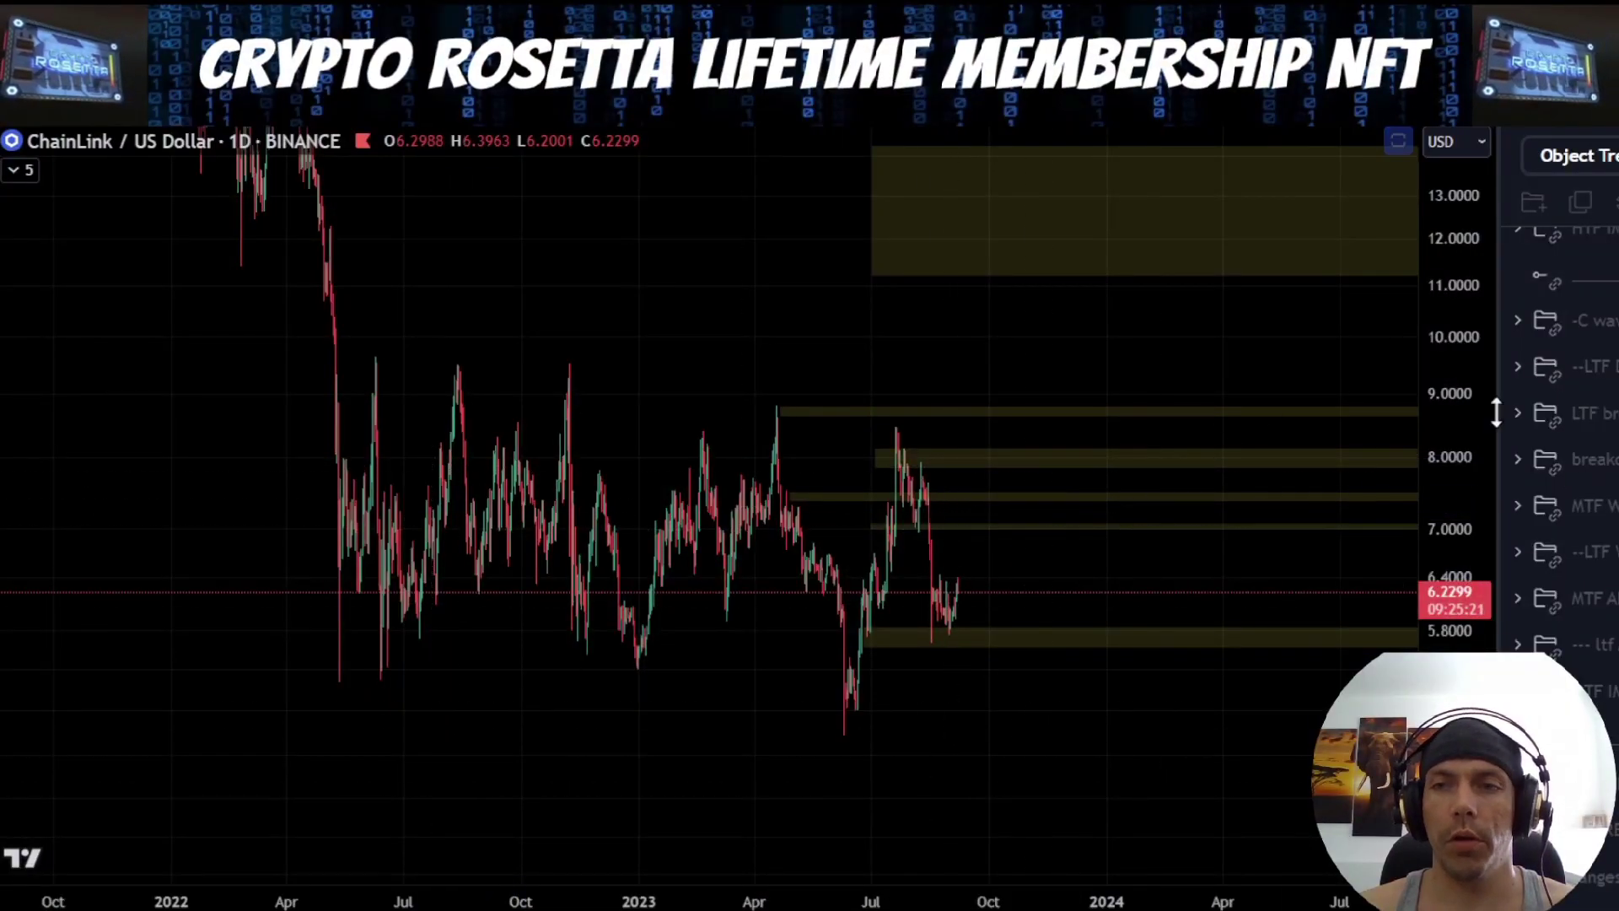
# Show the "-C wave" drawing group and the "--LTF" group directly below it on the daily ChainLink chart
pyautogui.click(1611, 320)
pyautogui.moveTo(1153, 693); pyautogui.dragTo(1085, 616)
pyautogui.moveTo(1460, 549); pyautogui.dragTo(1467, 592)
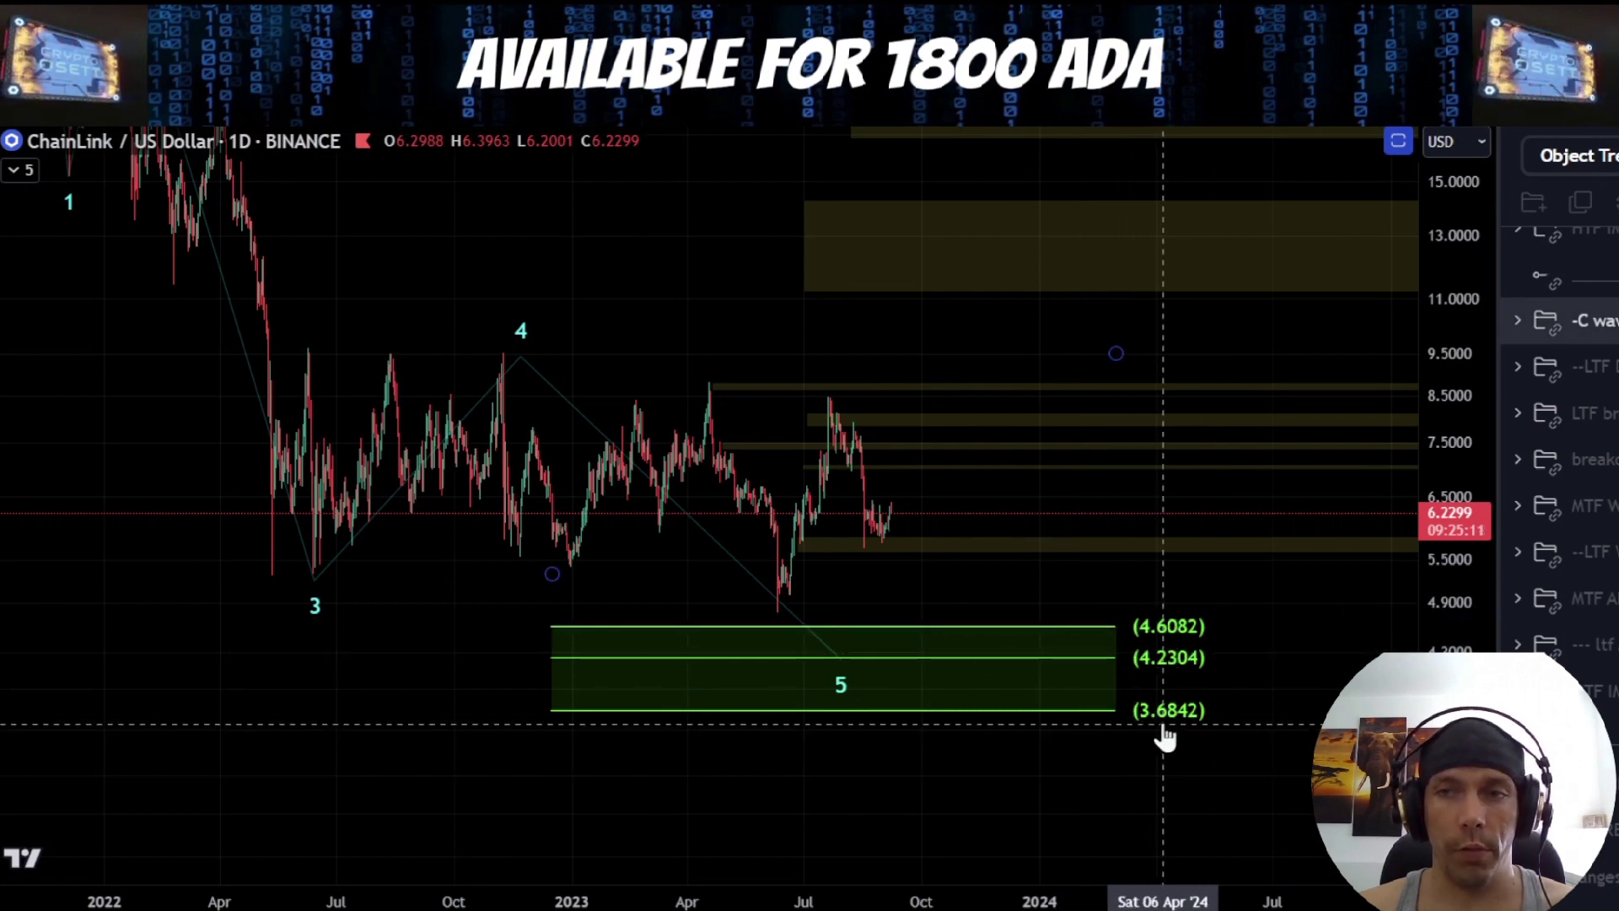
pyautogui.moveTo(1005, 582); pyautogui.dragTo(1005, 593)
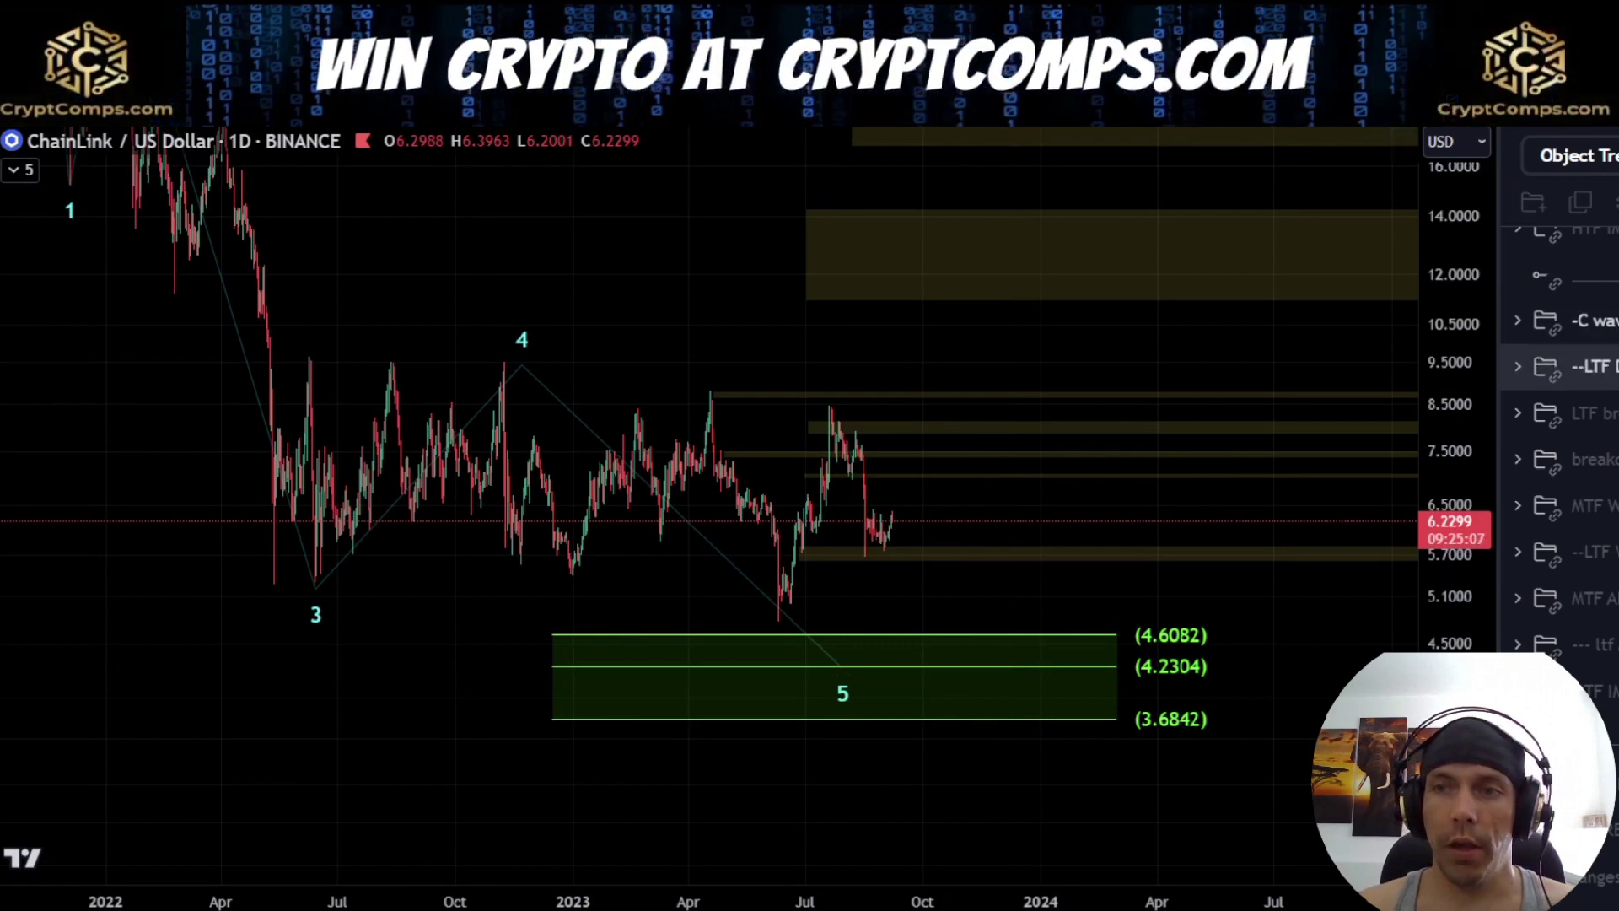
pyautogui.click(1586, 320)
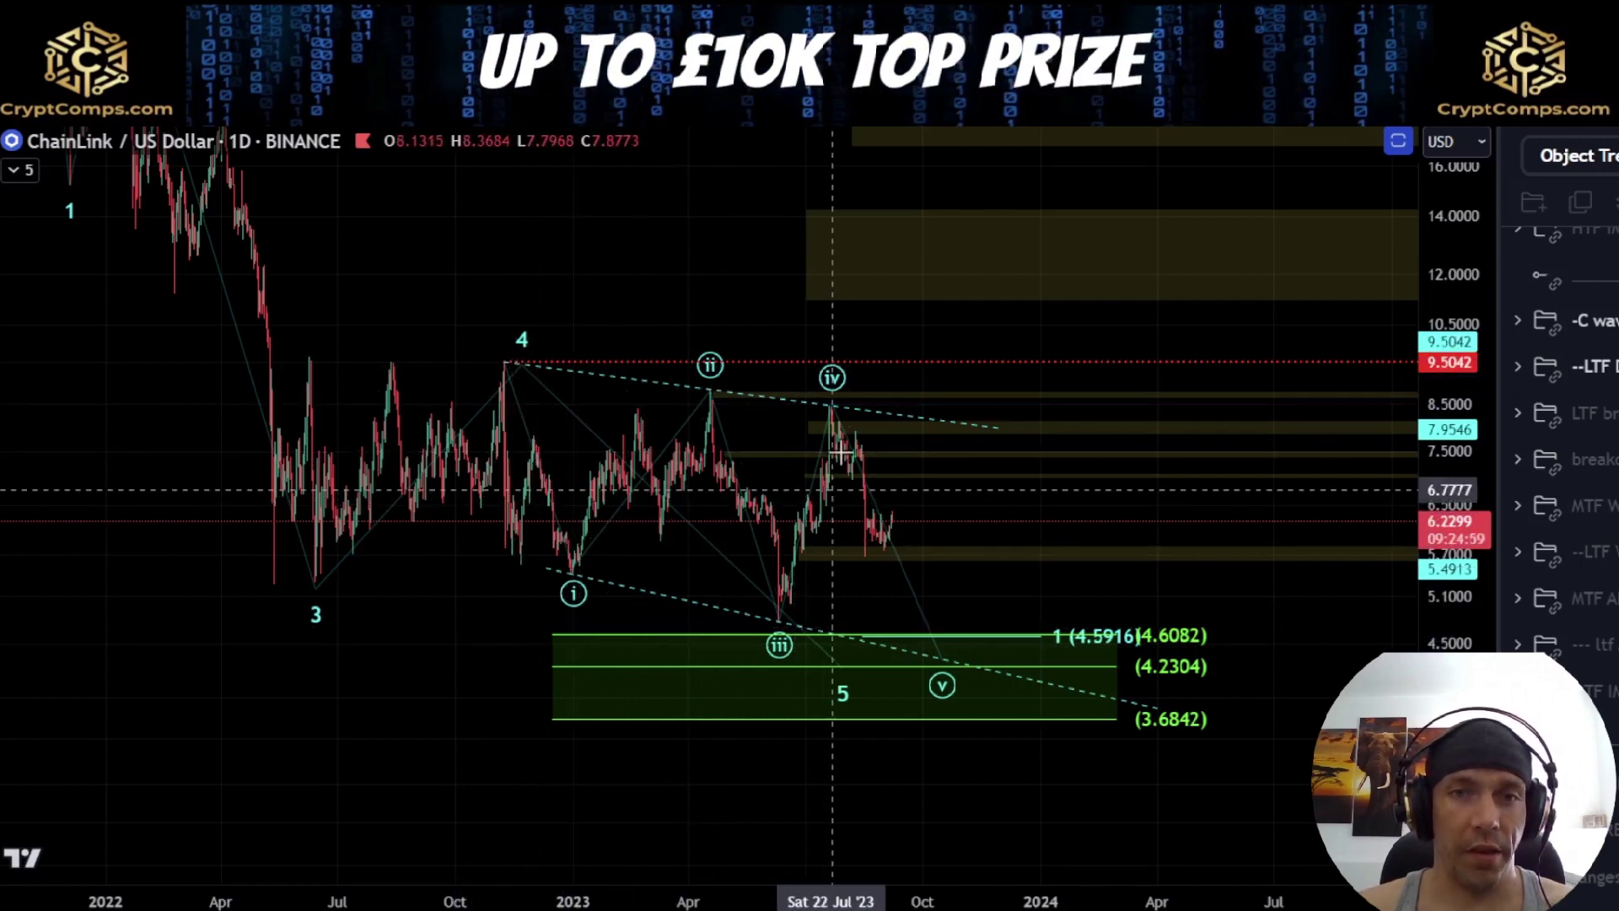
# Trace the swings from wave 4 through i, ii and iii to iv with the brush, and remove the stroke
pyautogui.moveTo(525, 390); pyautogui.dragTo(574, 582)
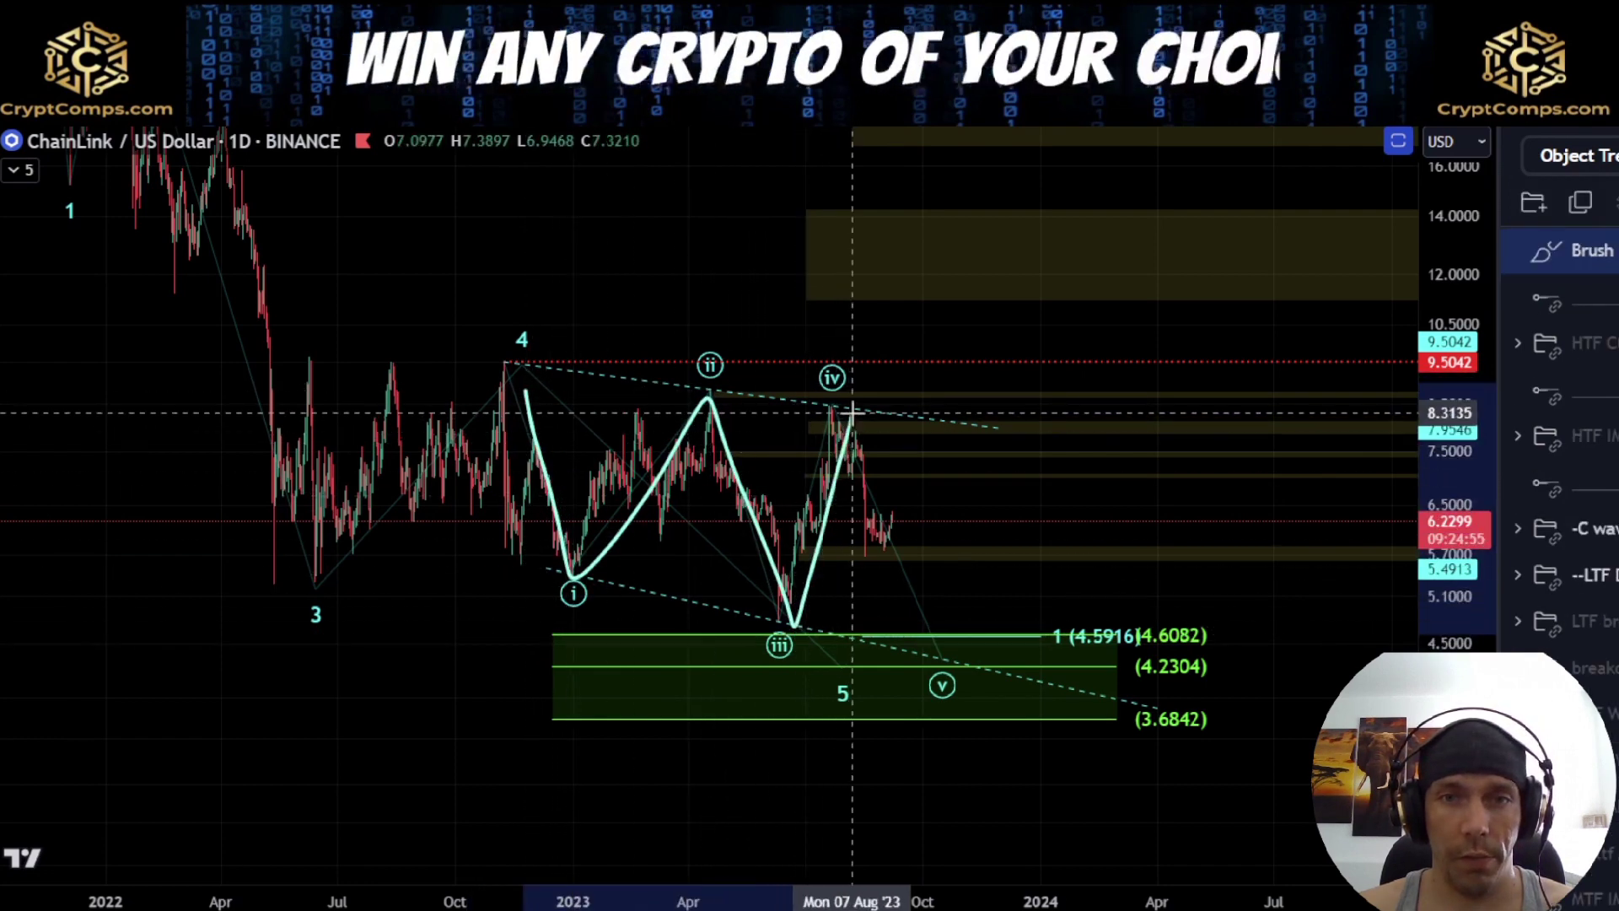
pyautogui.press('Delete')
# Sketch a projected path from wave iv down to the green zone near 4.2304, circle the 1 (4.5916) target, and undo both strokes
pyautogui.scroll(3, 1005, 597)
pyautogui.moveTo(1449, 738); pyautogui.dragTo(1449, 643)
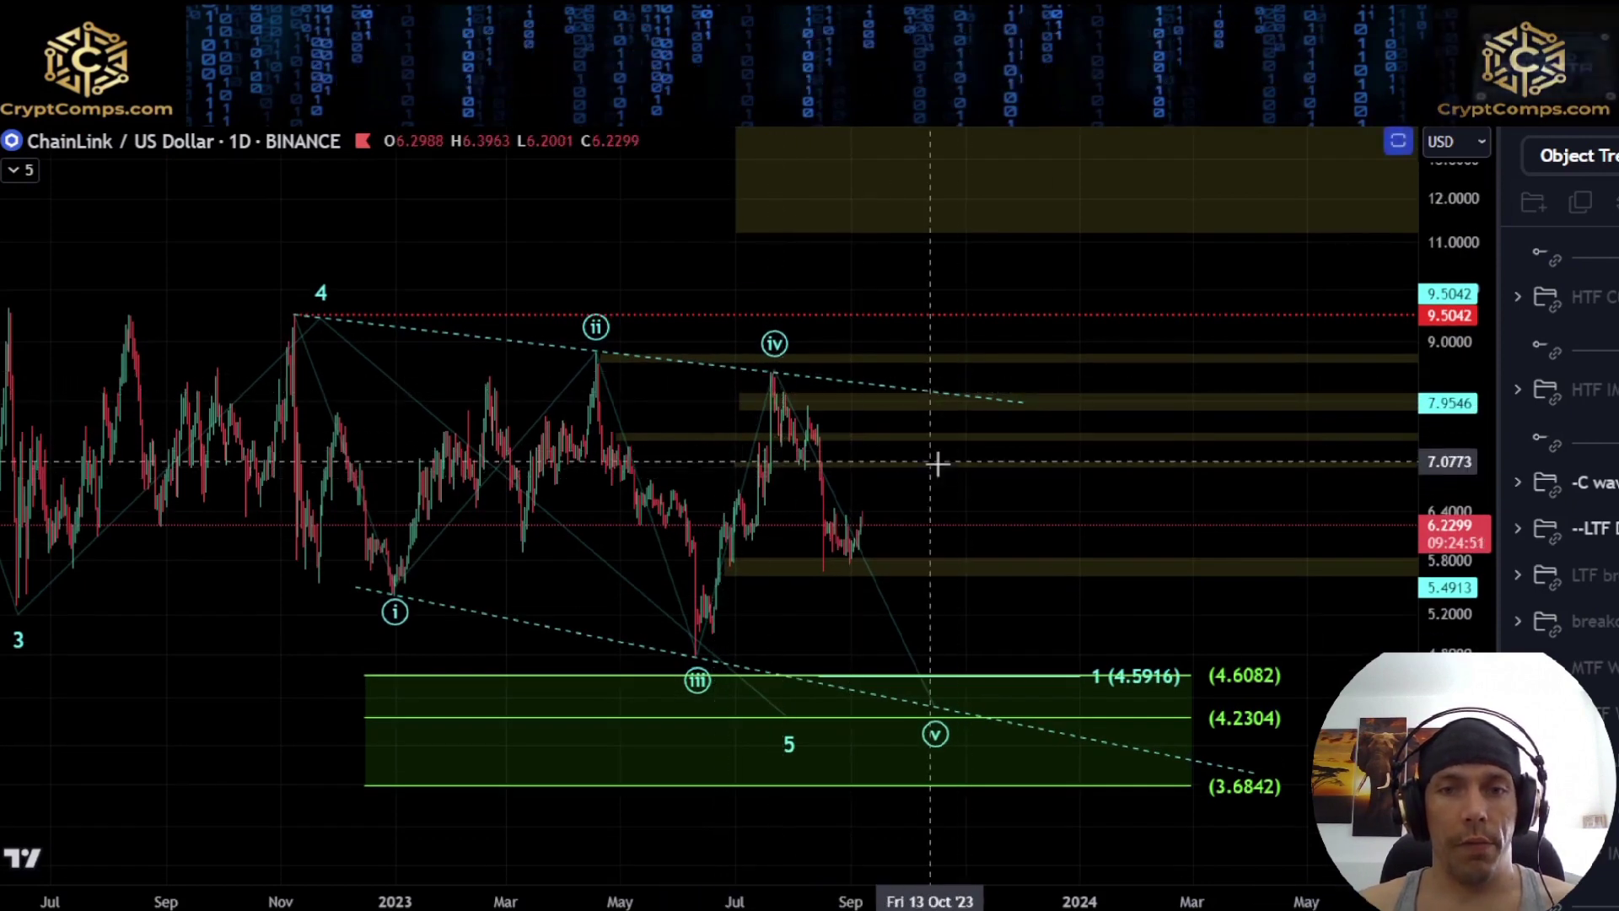
pyautogui.moveTo(1109, 621); pyautogui.dragTo(1043, 628)
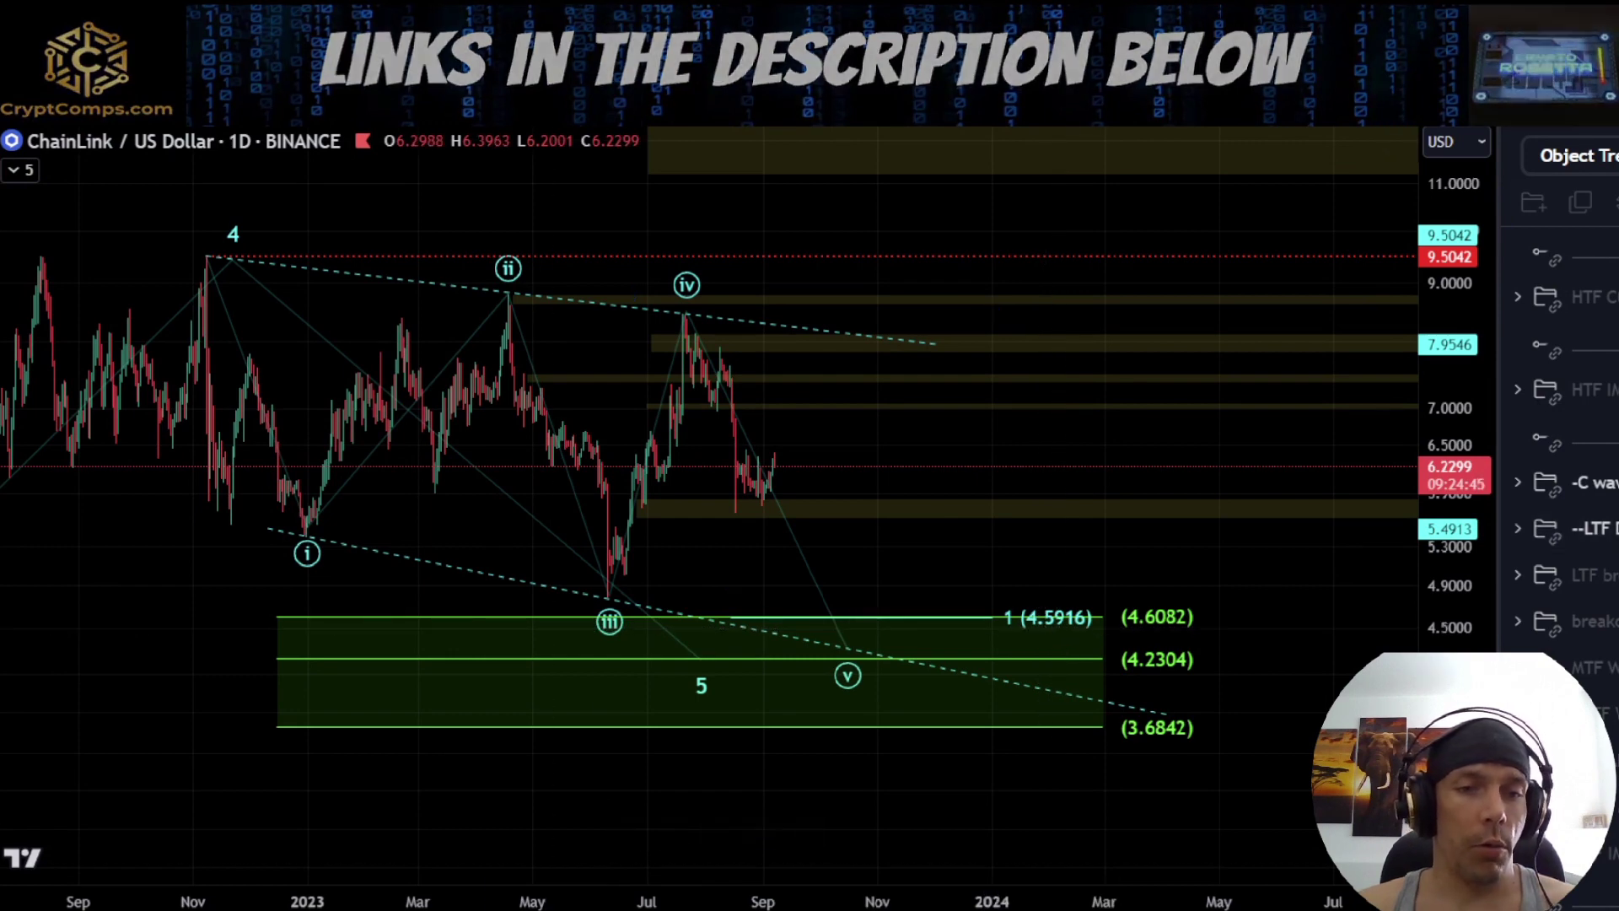
pyautogui.moveTo(687, 325); pyautogui.dragTo(758, 546)
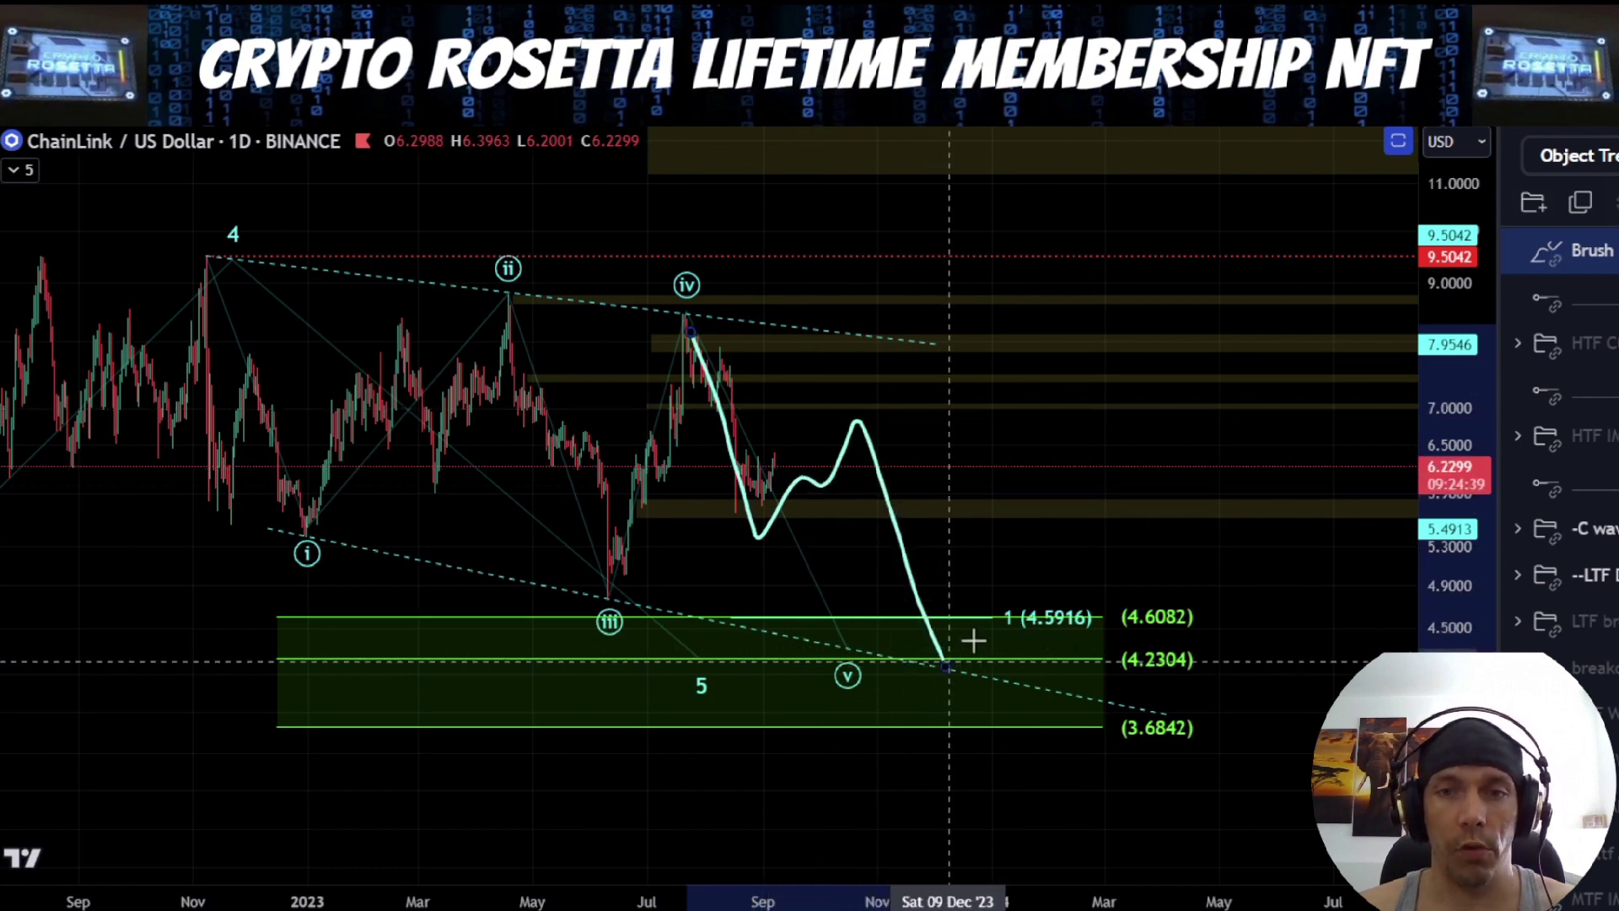
pyautogui.scroll(-2, 956, 653)
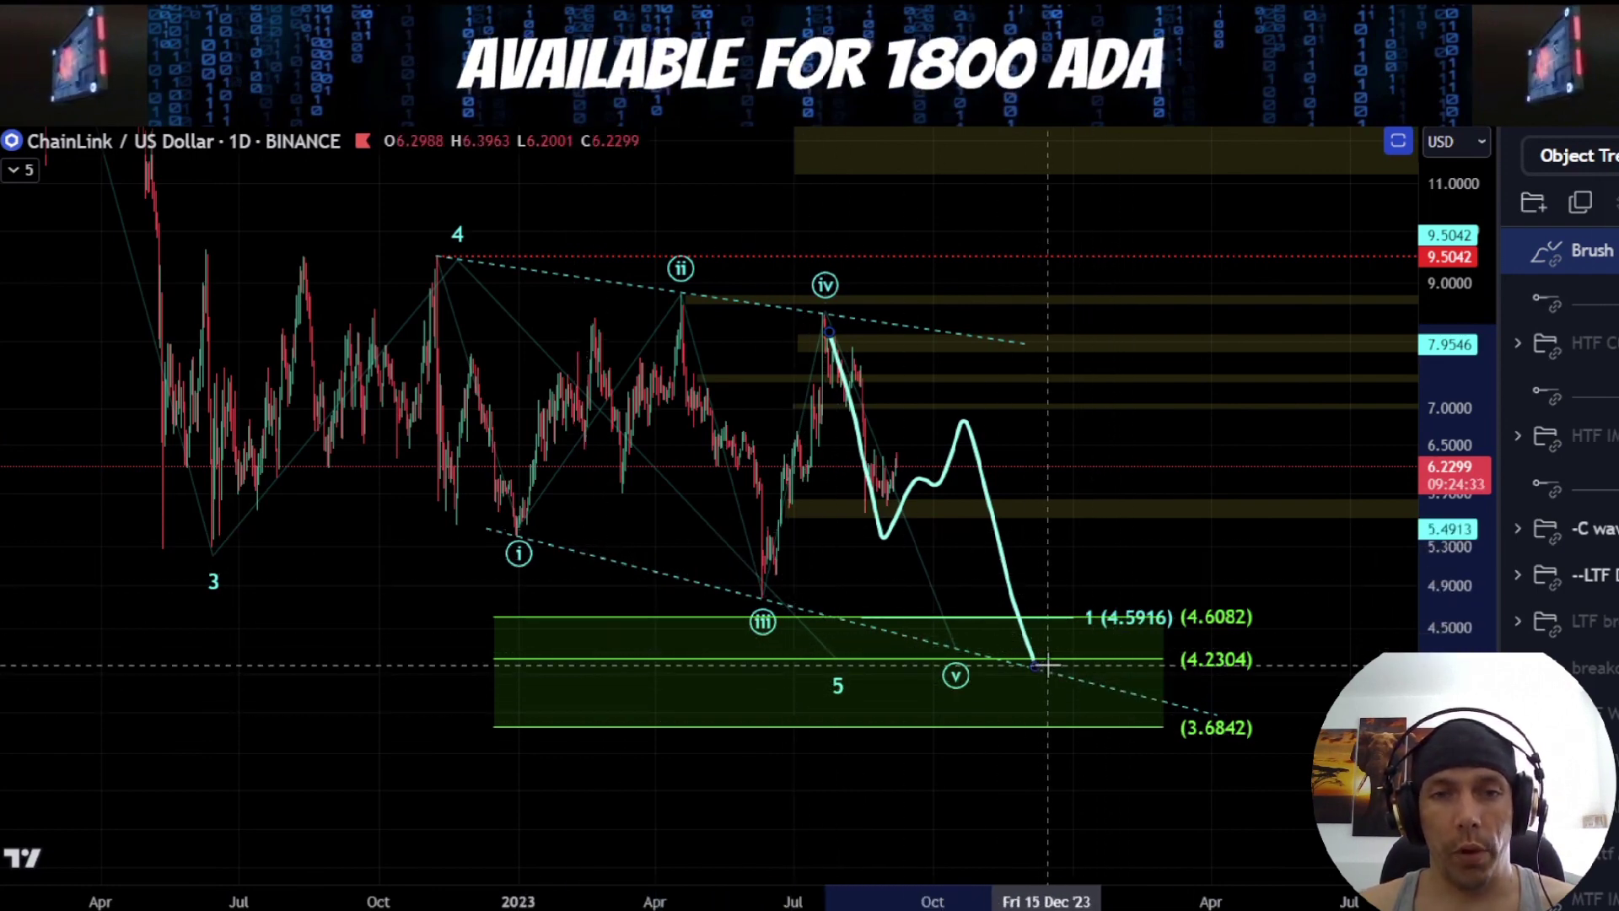
pyautogui.moveTo(1194, 604); pyautogui.dragTo(1149, 593)
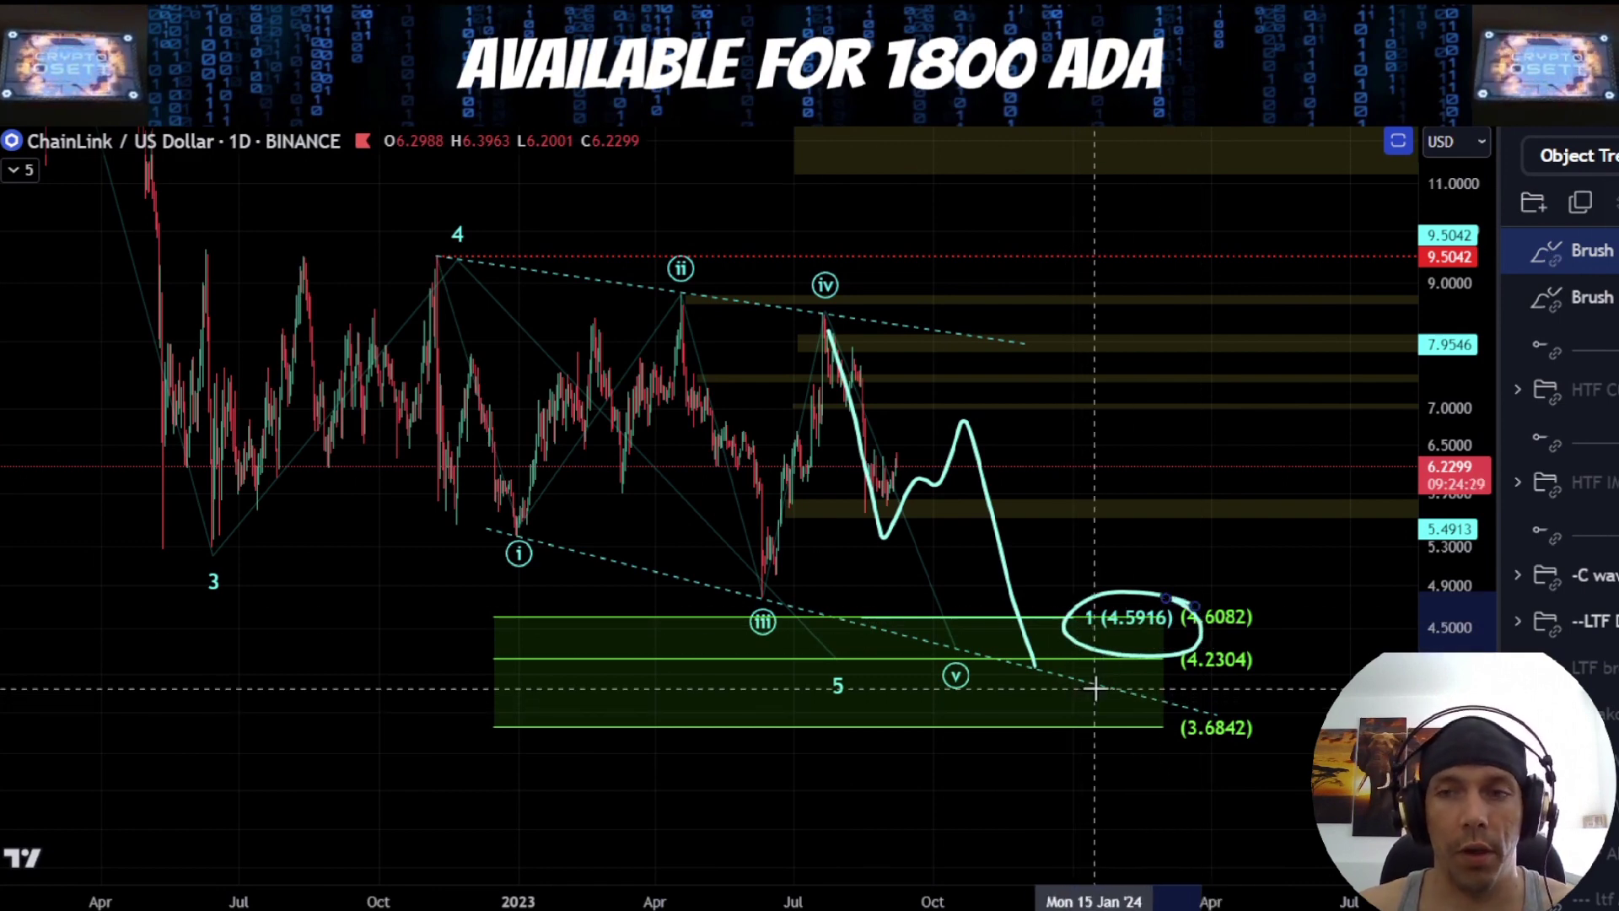
pyautogui.hotkey('ctrl', 'z')
pyautogui.hotkey('ctrl', 'z')
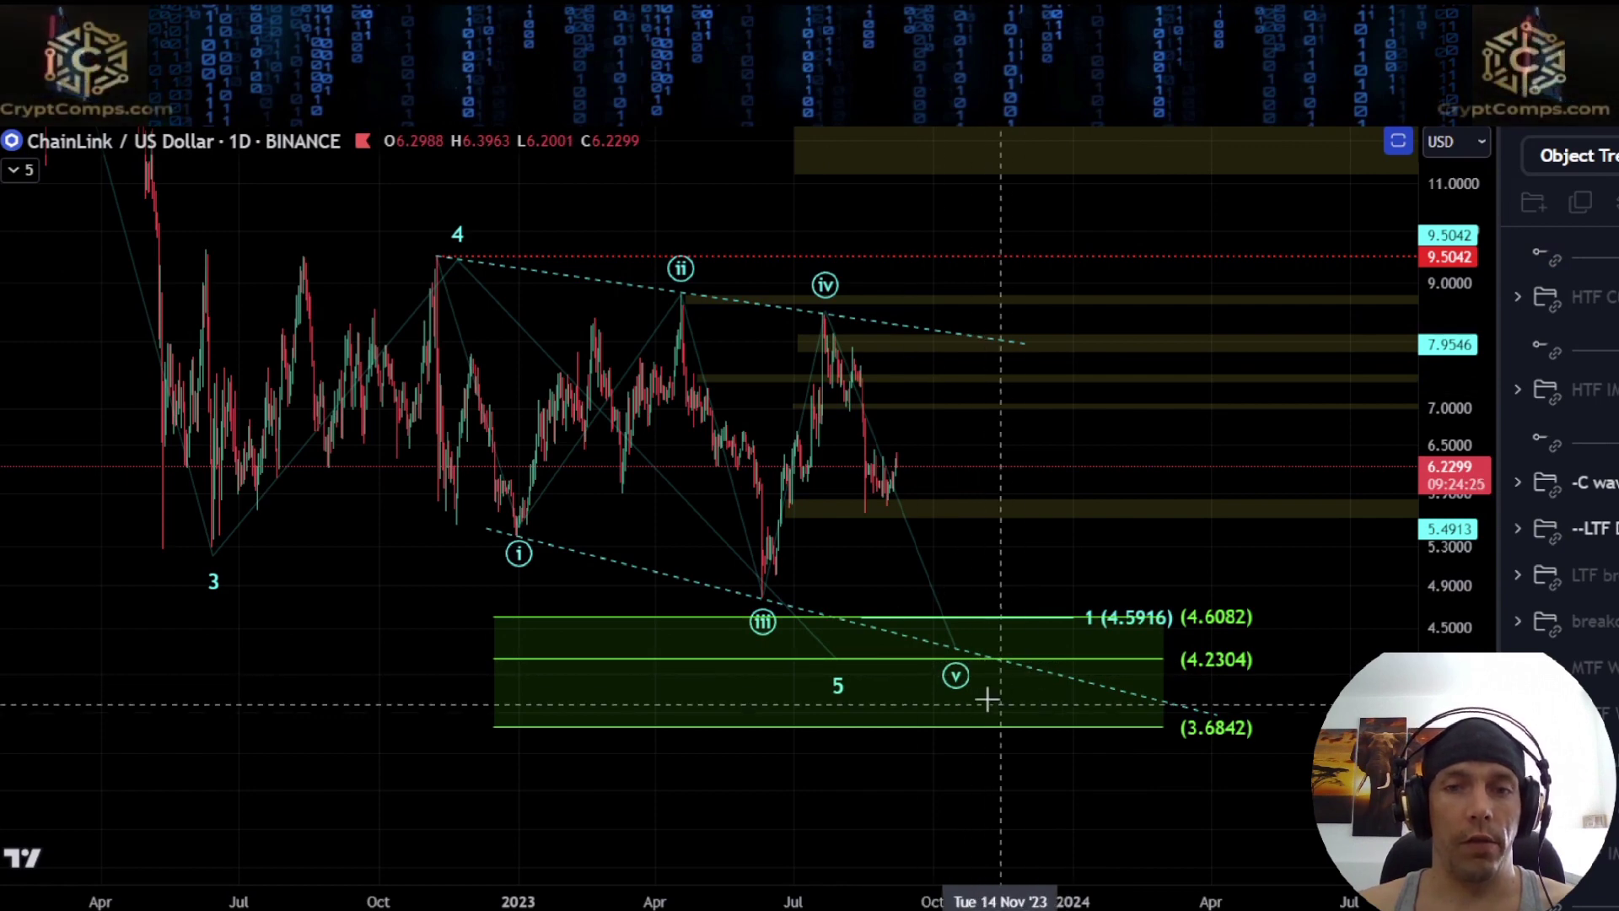
# Hide the "-C wave" group and the "--LTF" group directly below it
pyautogui.scroll(4, 999, 704)
pyautogui.moveTo(1482, 616); pyautogui.dragTo(1482, 455)
pyautogui.click(1606, 529)
pyautogui.click(1595, 482)
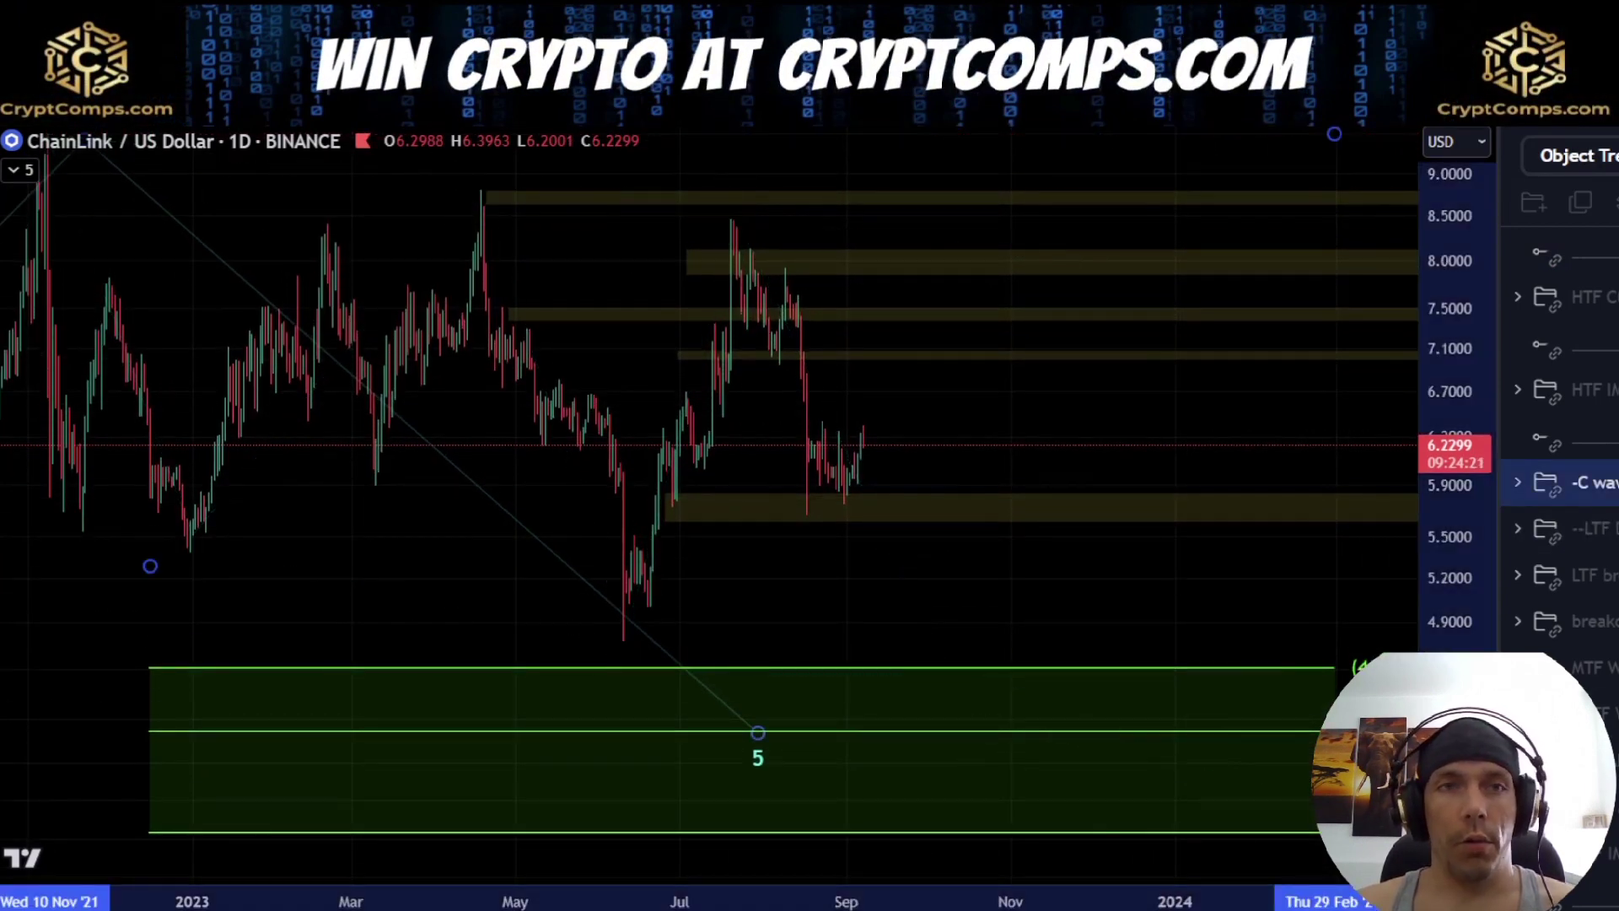
# Switch the chart to the 4-hour timeframe and show the "LTF br…" drawing group
pyautogui.click(380, 110)
pyautogui.scroll(-5, 1012, 531)
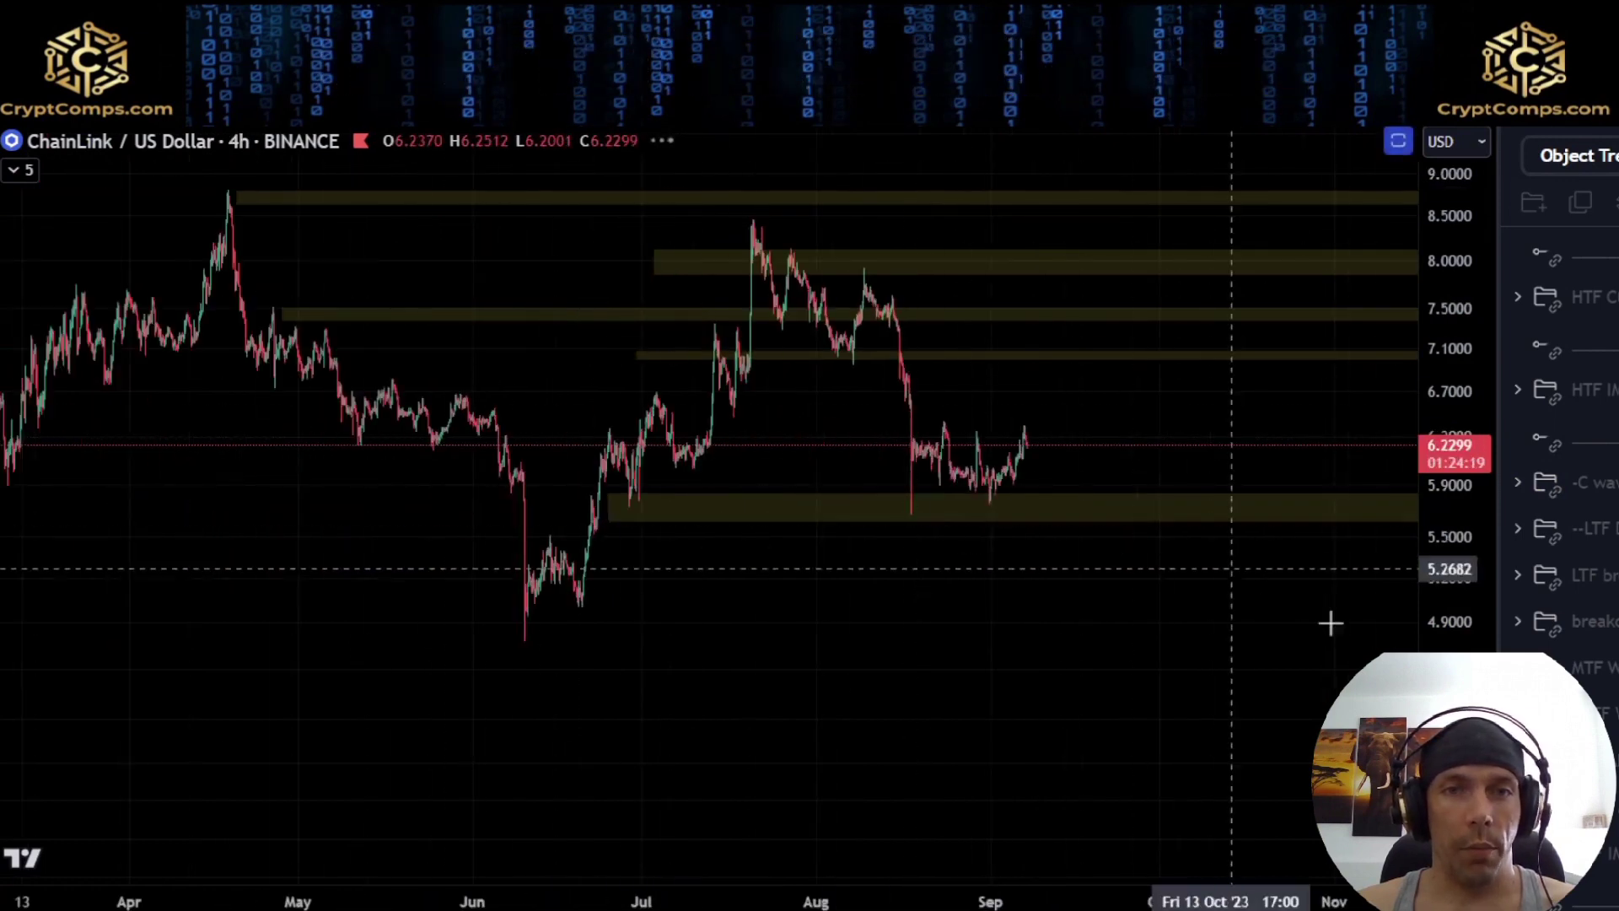
pyautogui.scroll(5, 1244, 487)
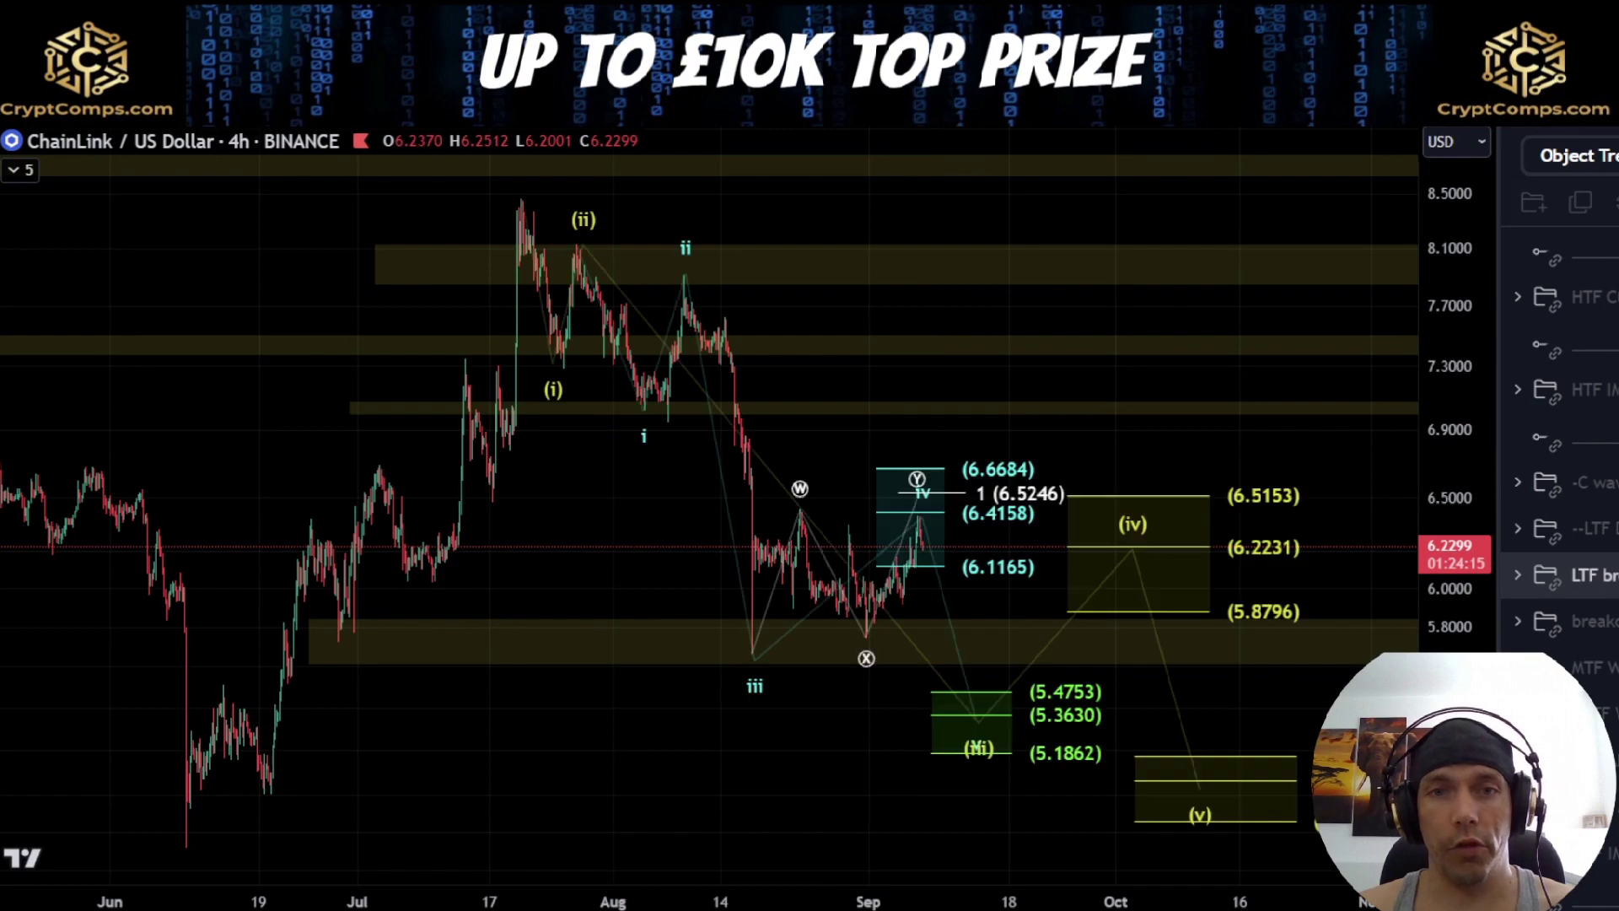
# Trace the decline from the July high through waves (i), (ii), i and ii to iii with the brush, and delete the strokes
pyautogui.moveTo(867, 756); pyautogui.dragTo(749, 741)
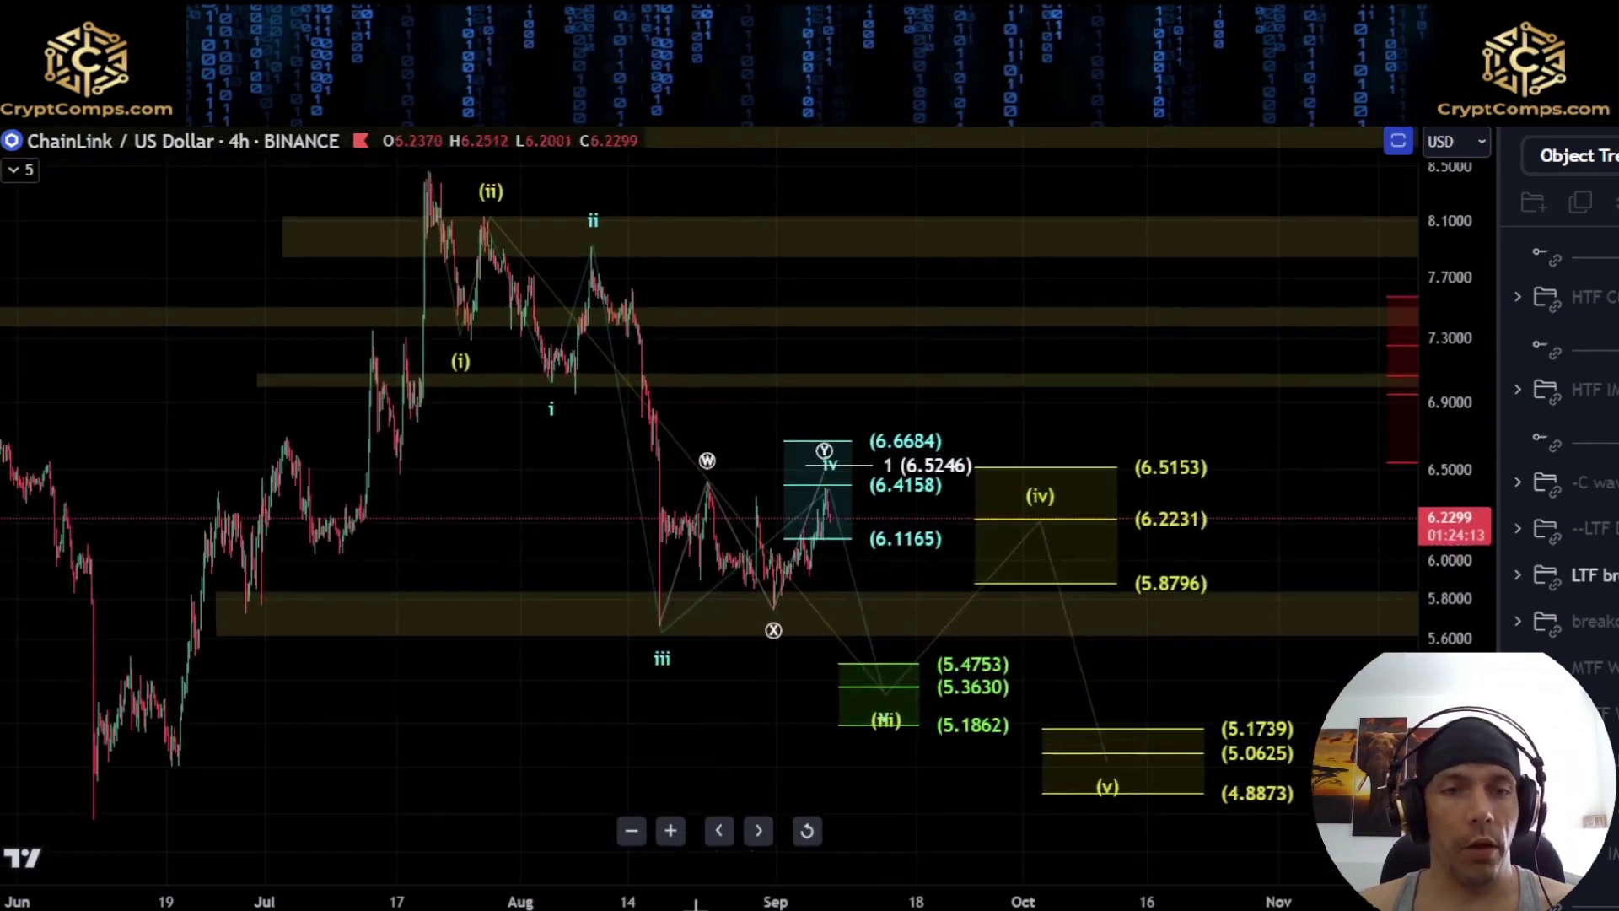
pyautogui.moveTo(409, 181)
pyautogui.mouseDown()
pyautogui.moveTo(470, 329)
pyautogui.moveTo(506, 221)
pyautogui.moveTo(559, 408)
pyautogui.mouseUp()
pyautogui.moveTo(603, 236); pyautogui.dragTo(648, 593)
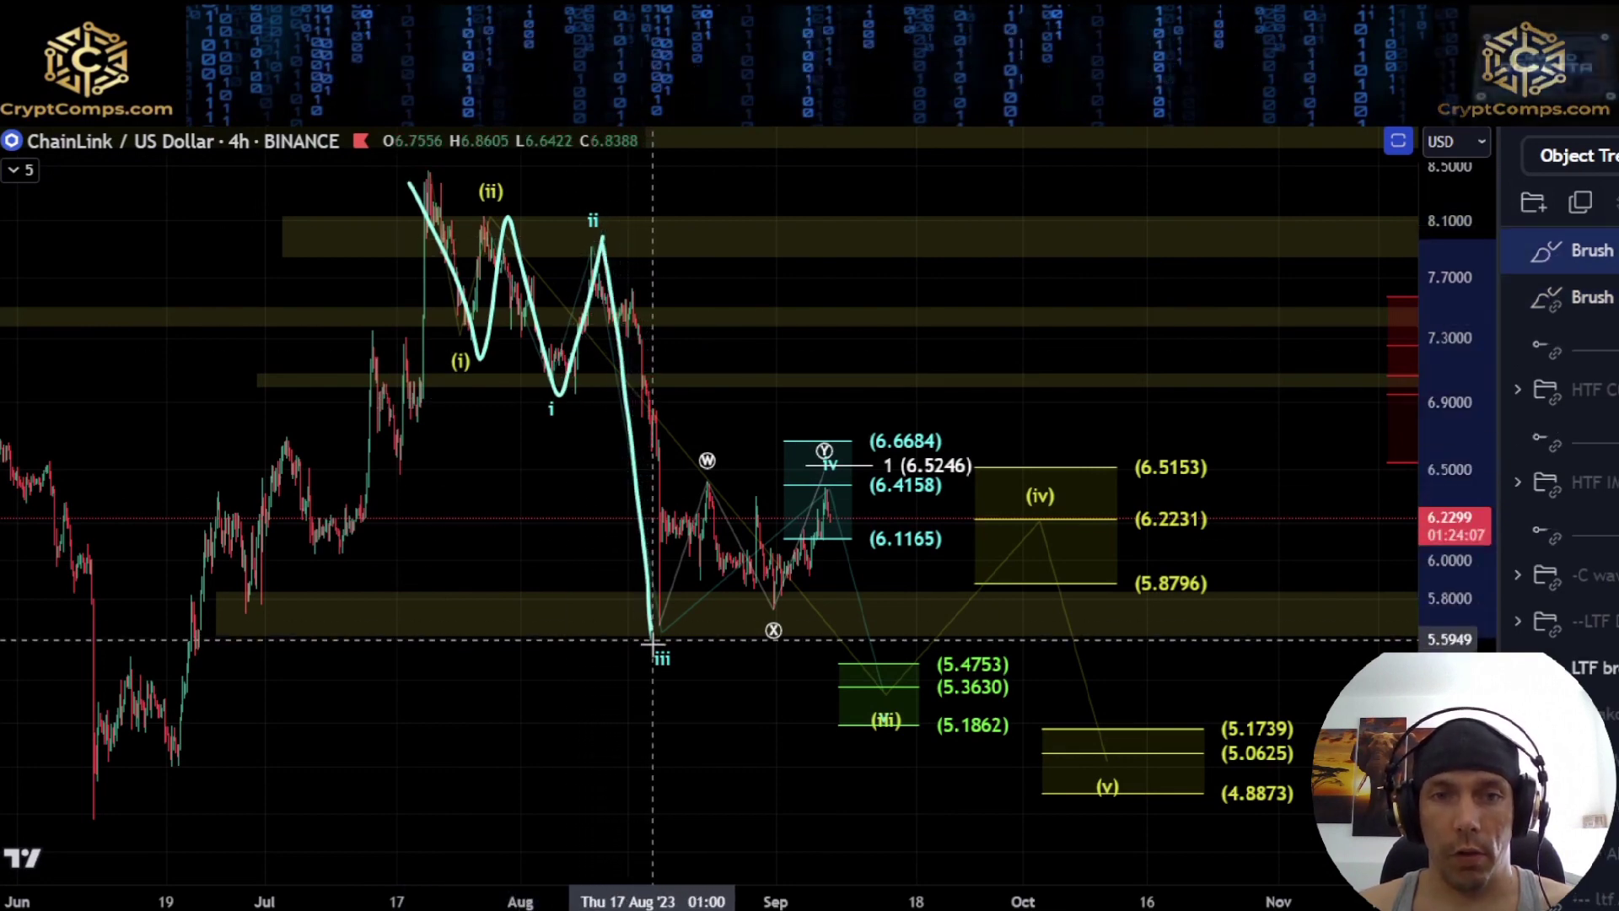
pyautogui.press('Delete')
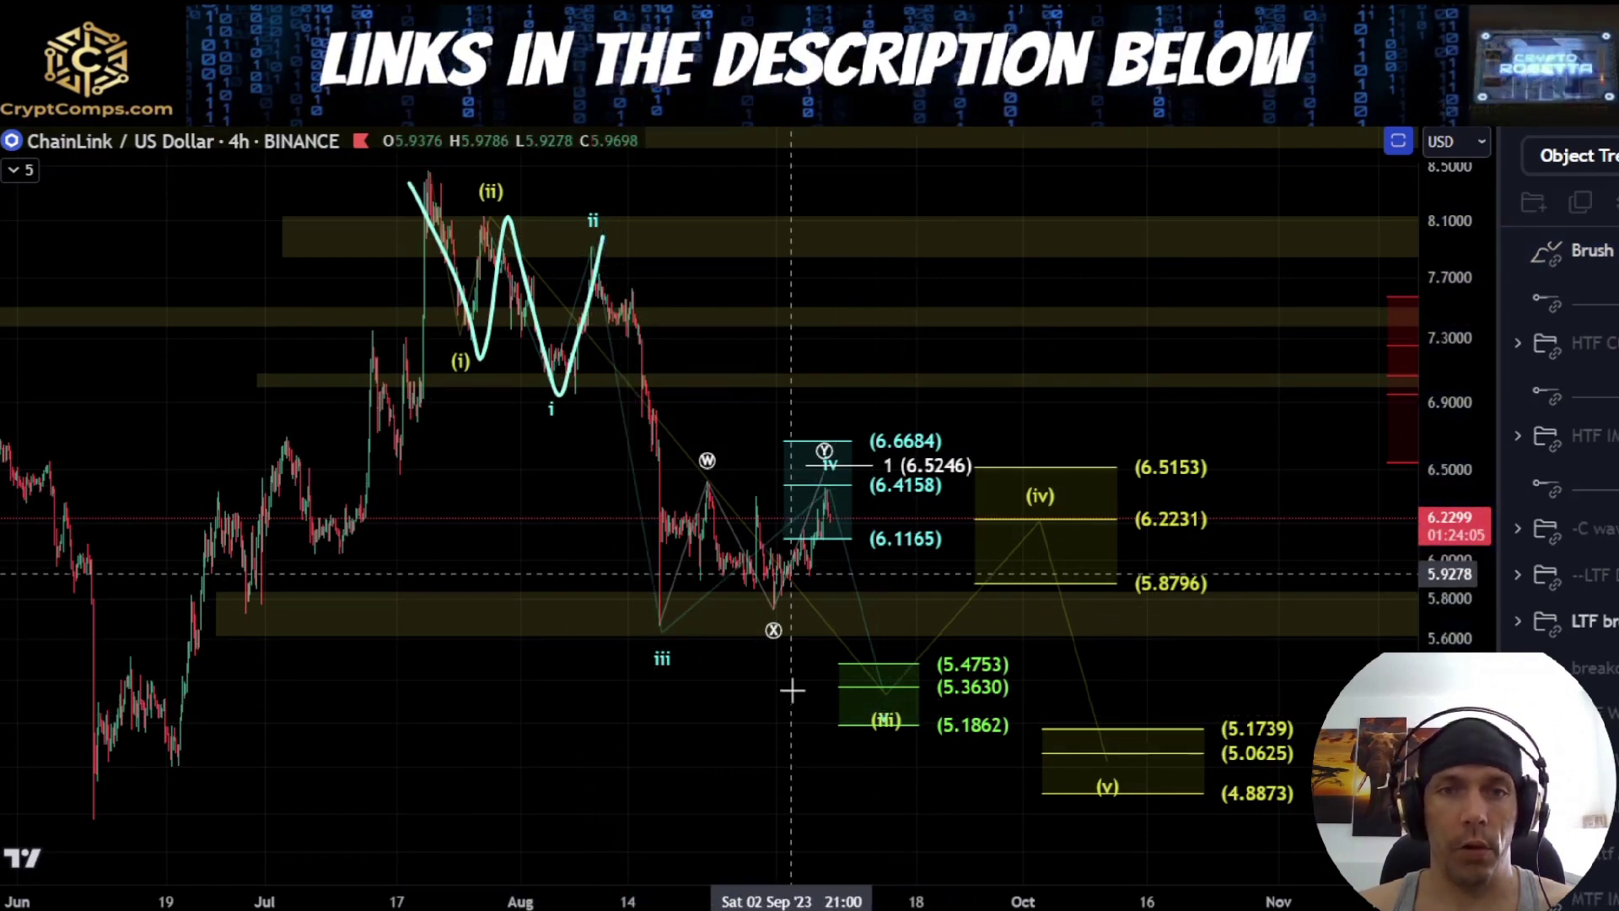
pyautogui.scroll(3, 793, 690)
pyautogui.moveTo(1452, 746); pyautogui.dragTo(1453, 477)
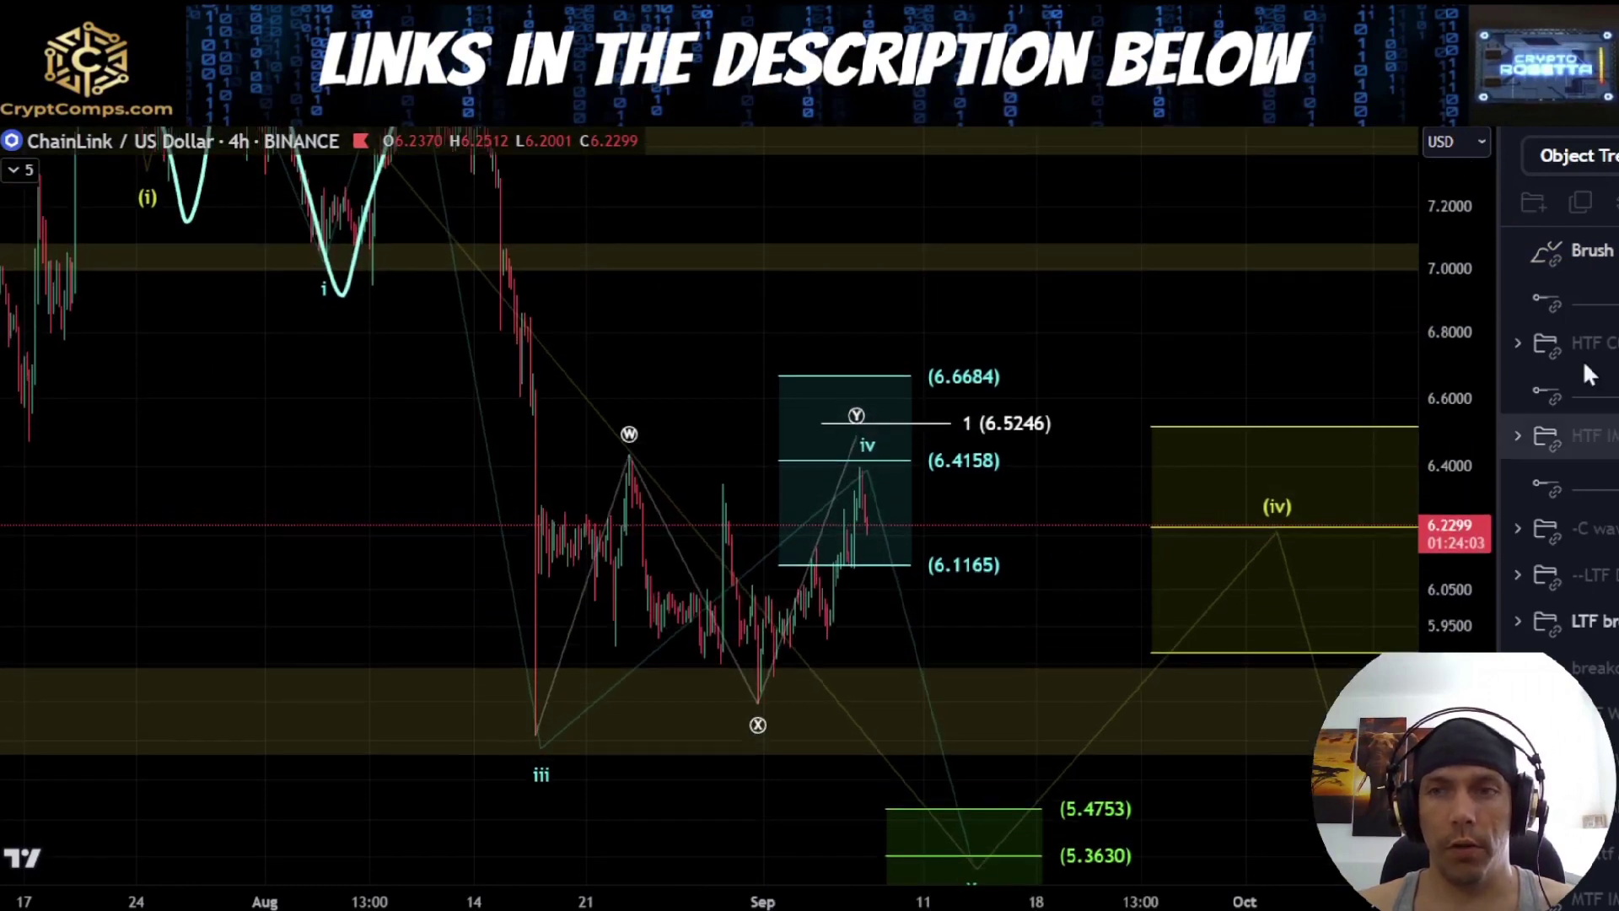
pyautogui.press('Delete')
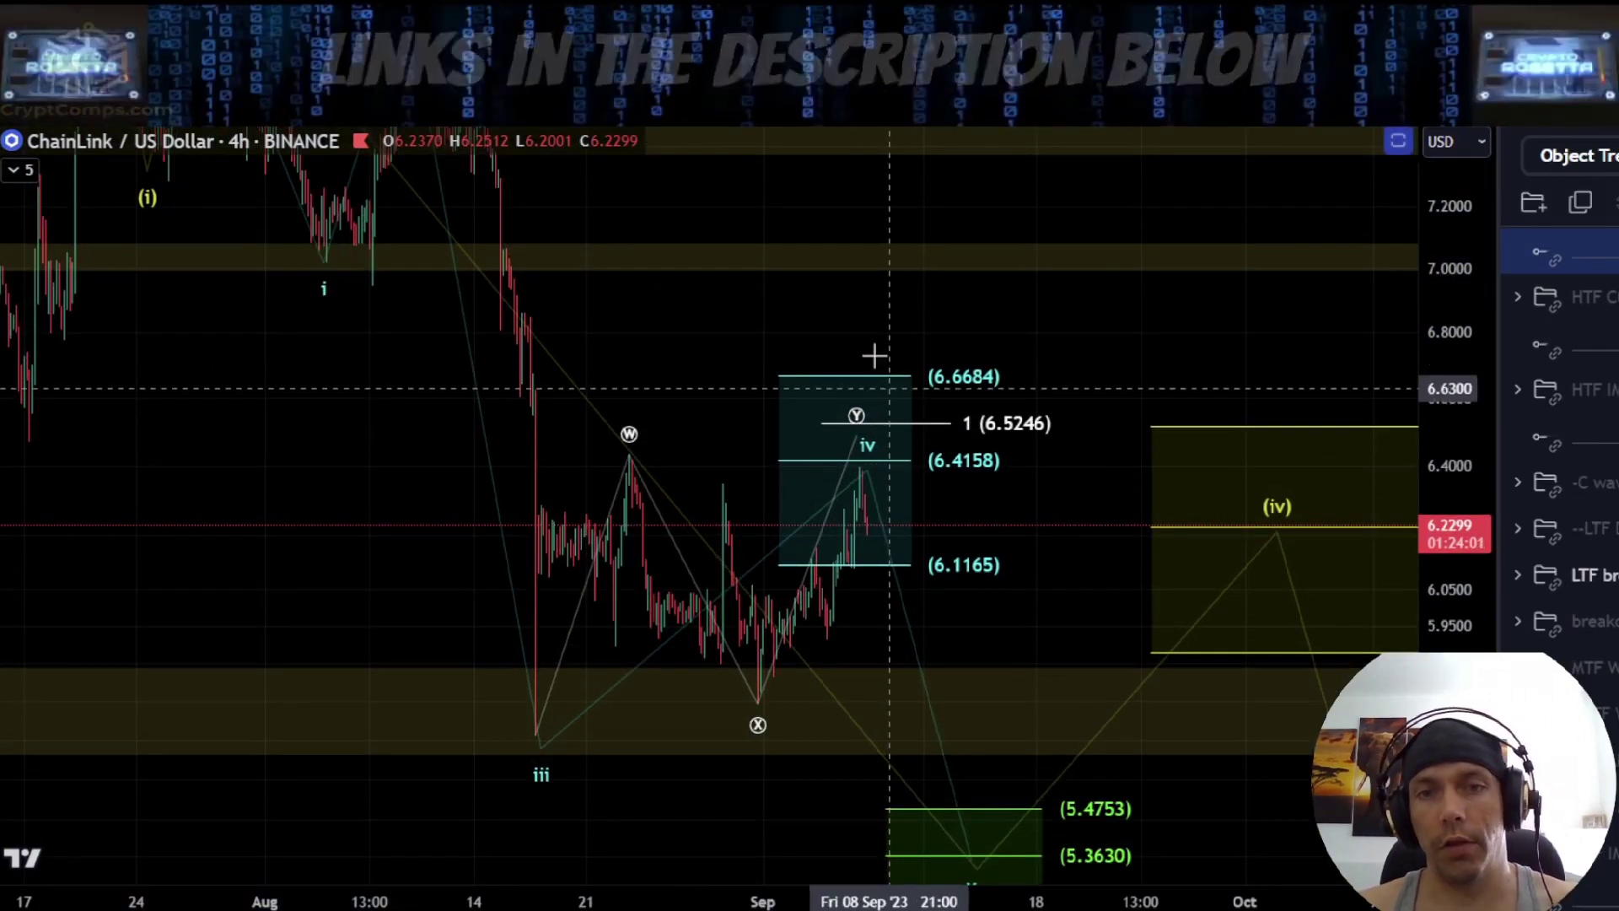
# Mark the 1 (6.5246) target with the brush, sketch the drop from wave iv to the green wave v zone, and delete both strokes
pyautogui.moveTo(976, 382); pyautogui.dragTo(937, 415)
pyautogui.press('Delete')
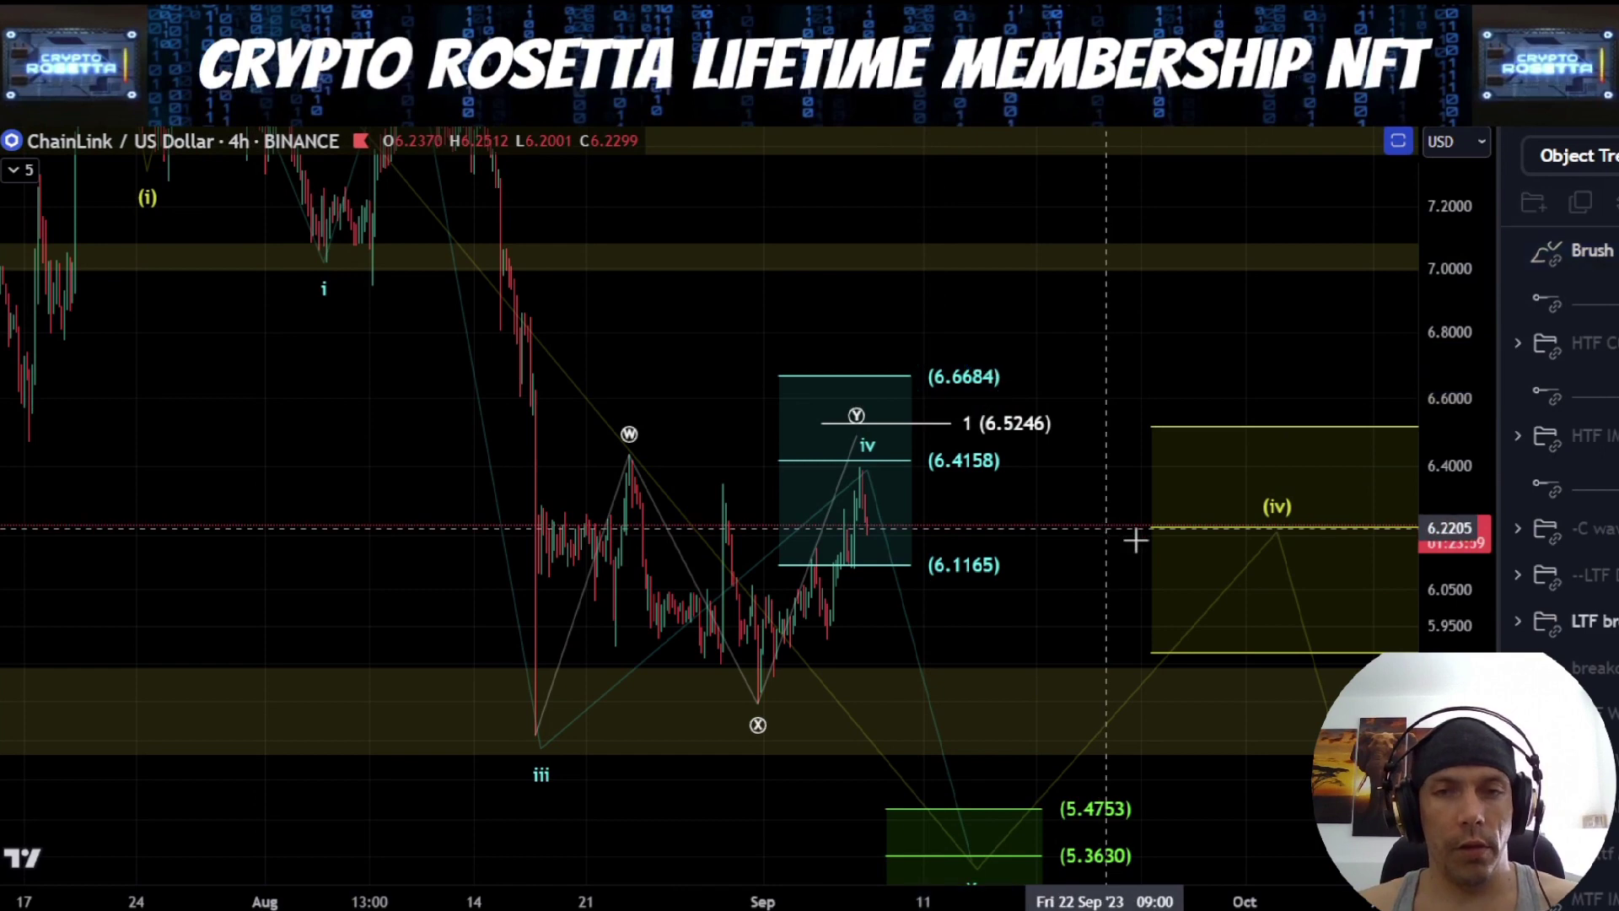
pyautogui.scroll(-3, 1458, 527)
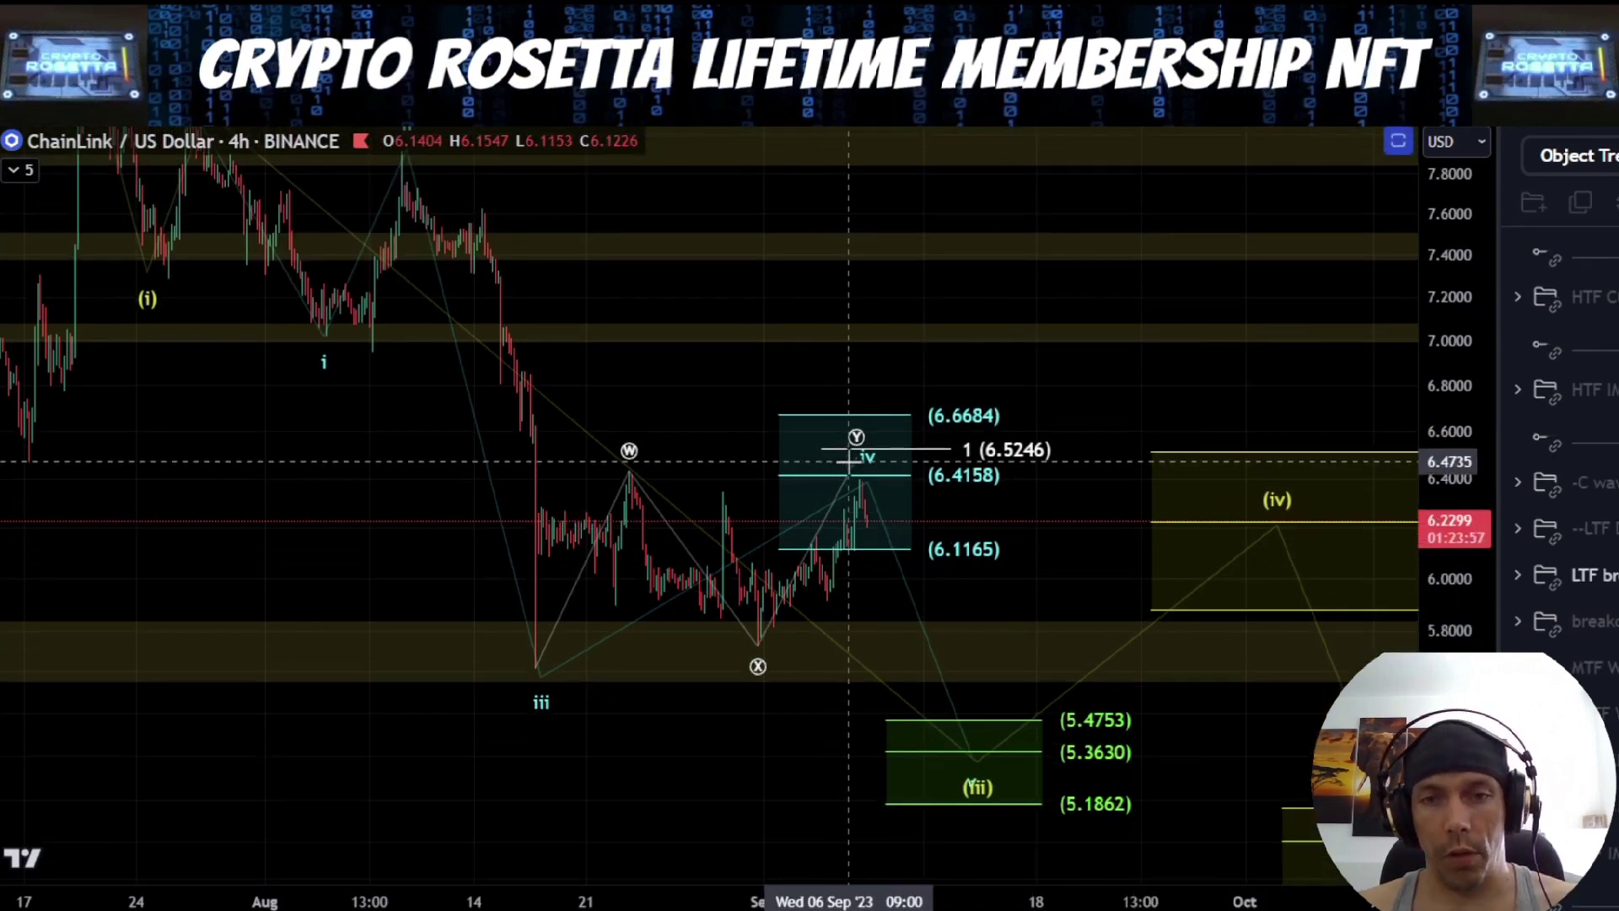
pyautogui.moveTo(852, 465); pyautogui.dragTo(938, 656)
pyautogui.moveTo(1017, 696)
pyautogui.mouseDown()
pyautogui.moveTo(928, 531)
pyautogui.moveTo(919, 624)
pyautogui.moveTo(870, 619)
pyautogui.mouseUp()
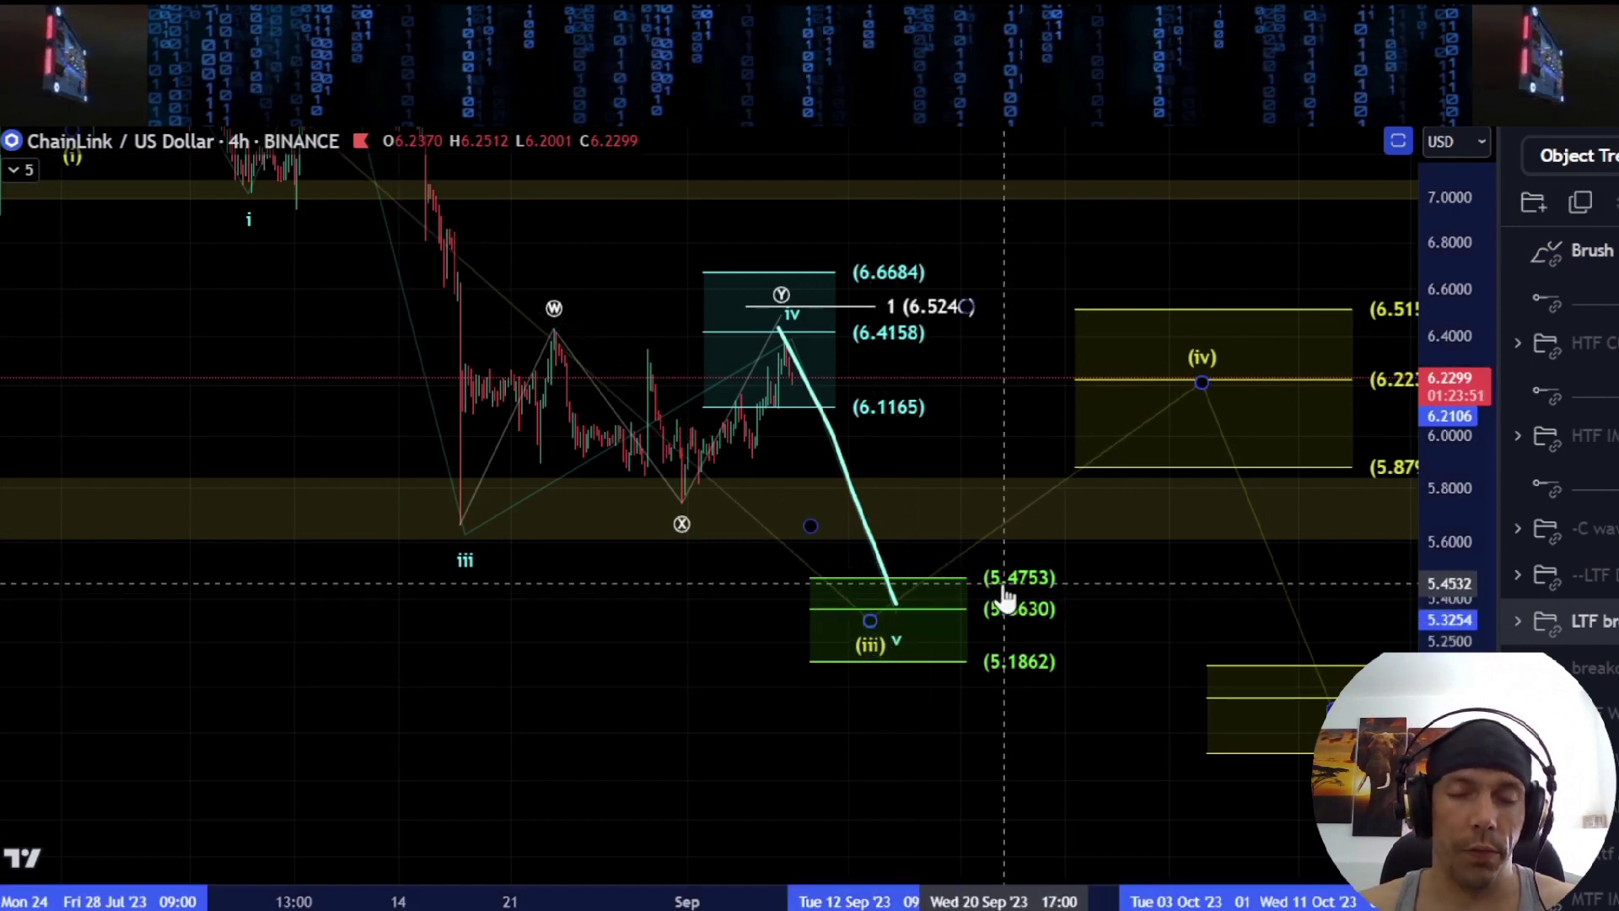
pyautogui.click(849, 462)
pyautogui.click(881, 561)
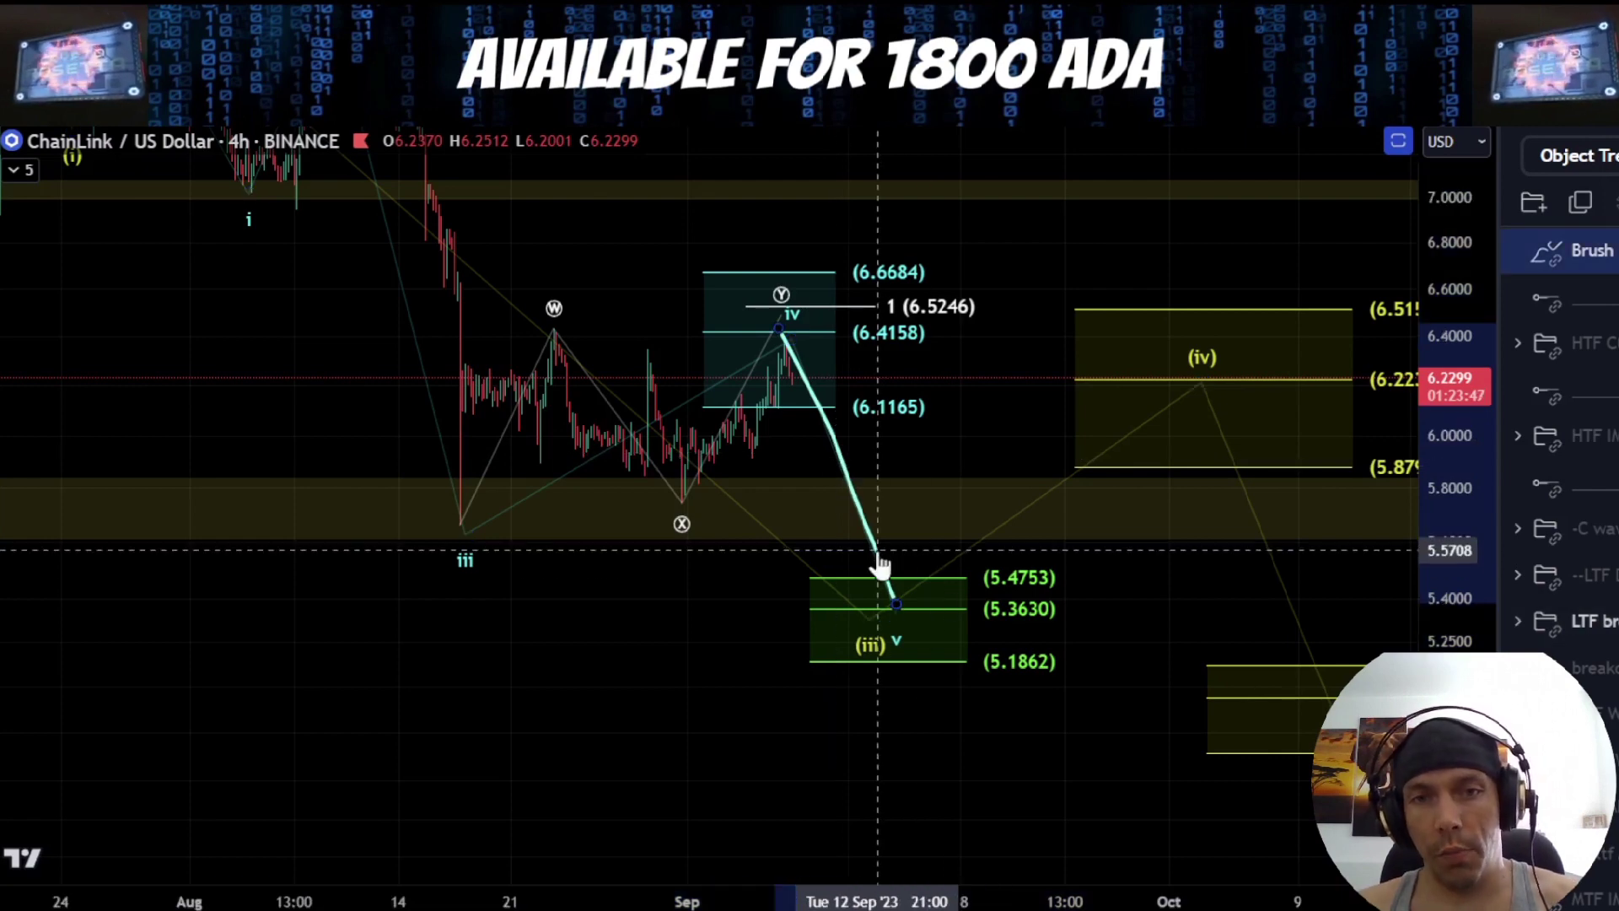
pyautogui.press('Delete')
pyautogui.click(945, 575)
# Mark the wave X low near 5.75 and the area above the green target zone with the brush, and undo the strokes
pyautogui.scroll(-3, 917, 506)
pyautogui.moveTo(1074, 732); pyautogui.dragTo(891, 750)
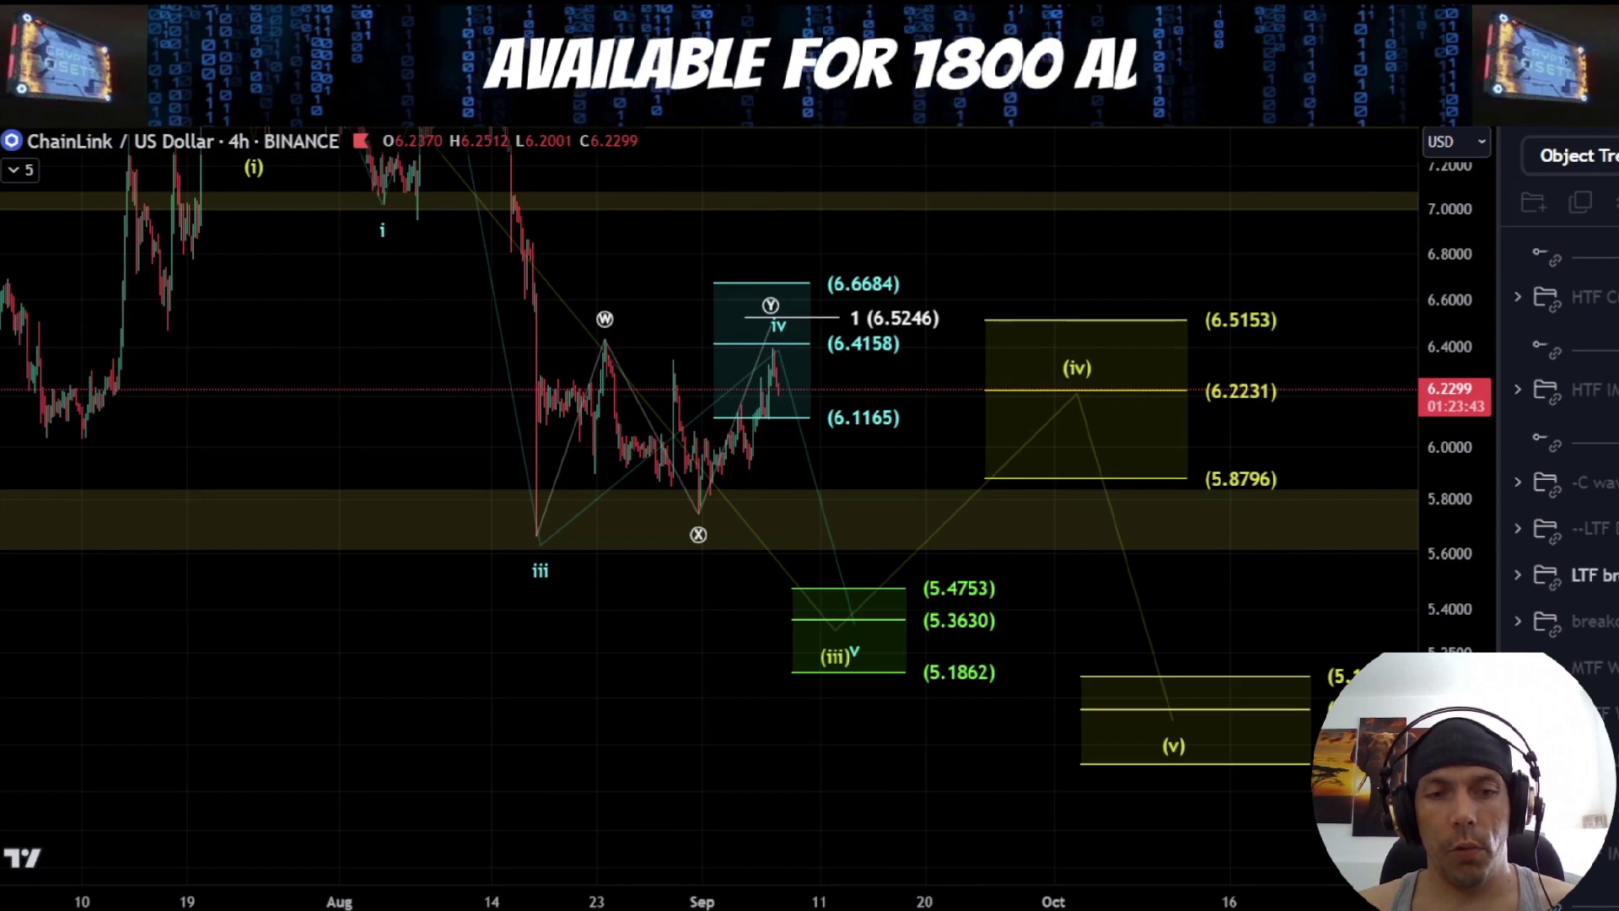
pyautogui.moveTo(679, 508); pyautogui.dragTo(717, 515)
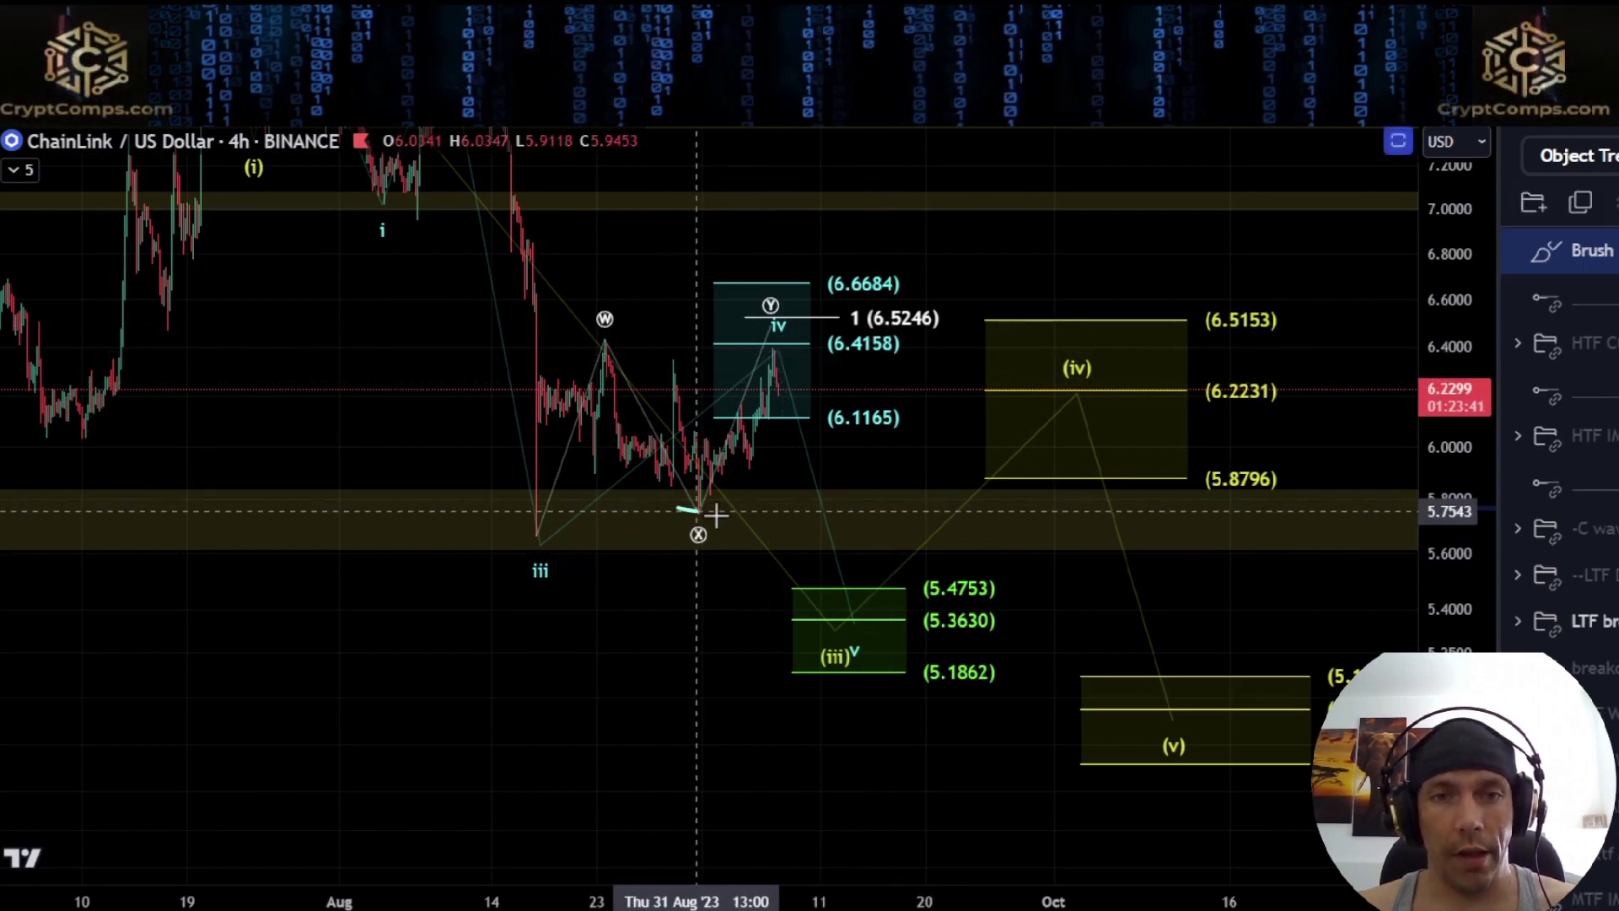
pyautogui.moveTo(932, 575)
pyautogui.mouseDown()
pyautogui.moveTo(756, 632)
pyautogui.moveTo(964, 565)
pyautogui.moveTo(860, 558)
pyautogui.mouseUp()
pyautogui.hotkey('ctrl', 'z')
pyautogui.hotkey('ctrl', 'z')
# Sketch a stepped drop from wave iv through the 6.1165 level into the green wave v zone, and undo it
pyautogui.moveTo(769, 361)
pyautogui.mouseDown()
pyautogui.moveTo(859, 593)
pyautogui.moveTo(839, 598)
pyautogui.mouseUp()
pyautogui.hotkey('ctrl', 'z')
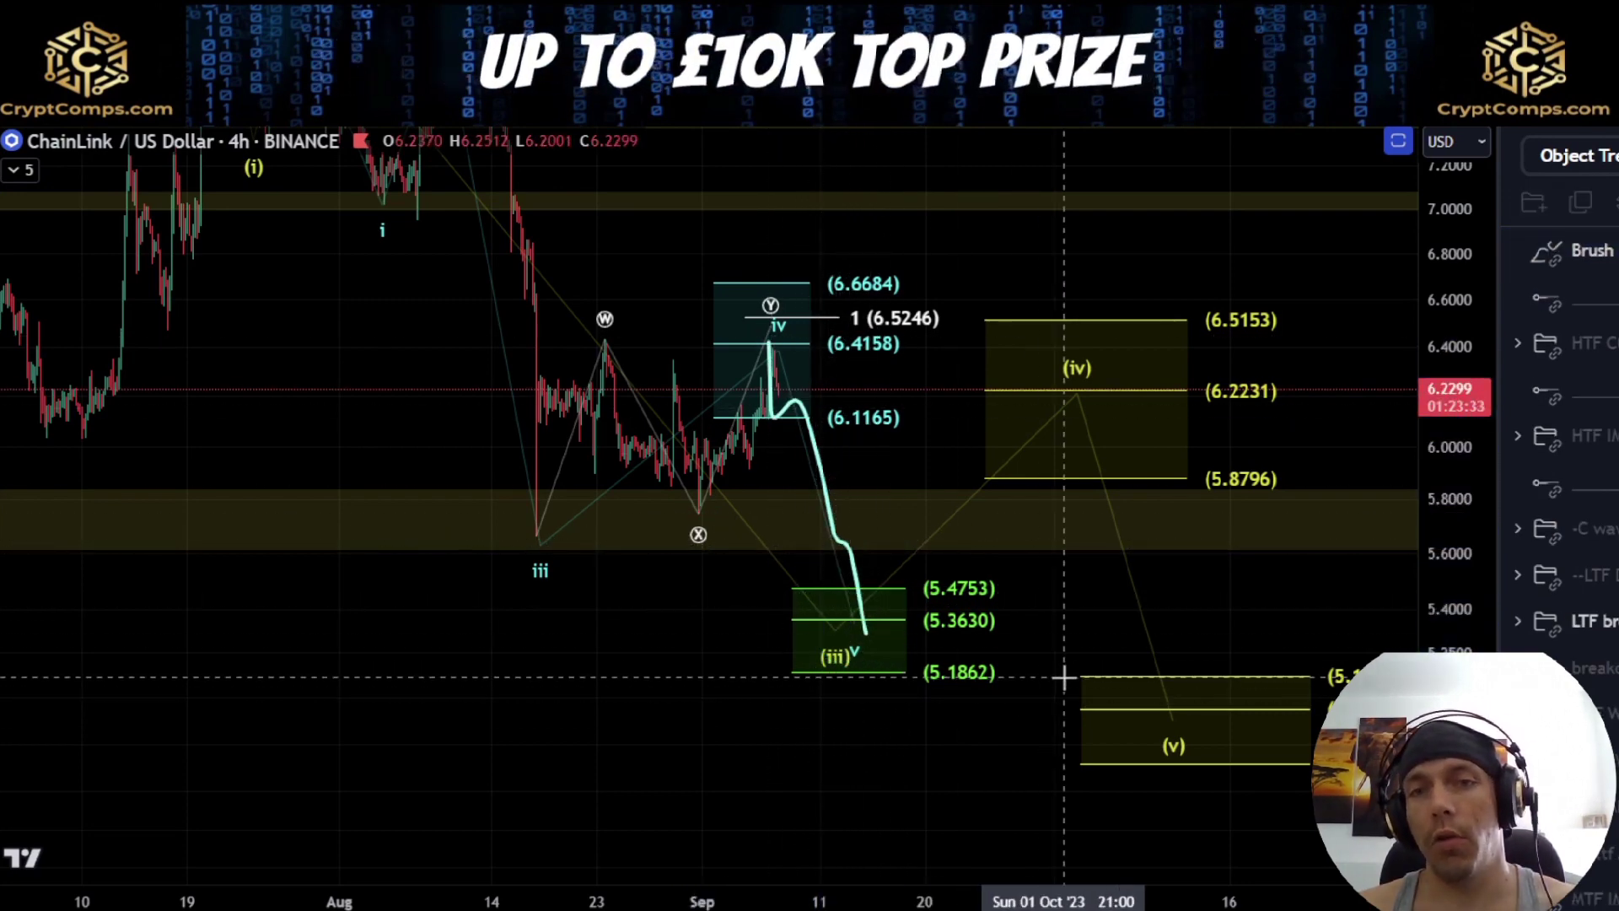
pyautogui.scroll(-2, 1064, 675)
pyautogui.hotkey('ctrl', 'z')
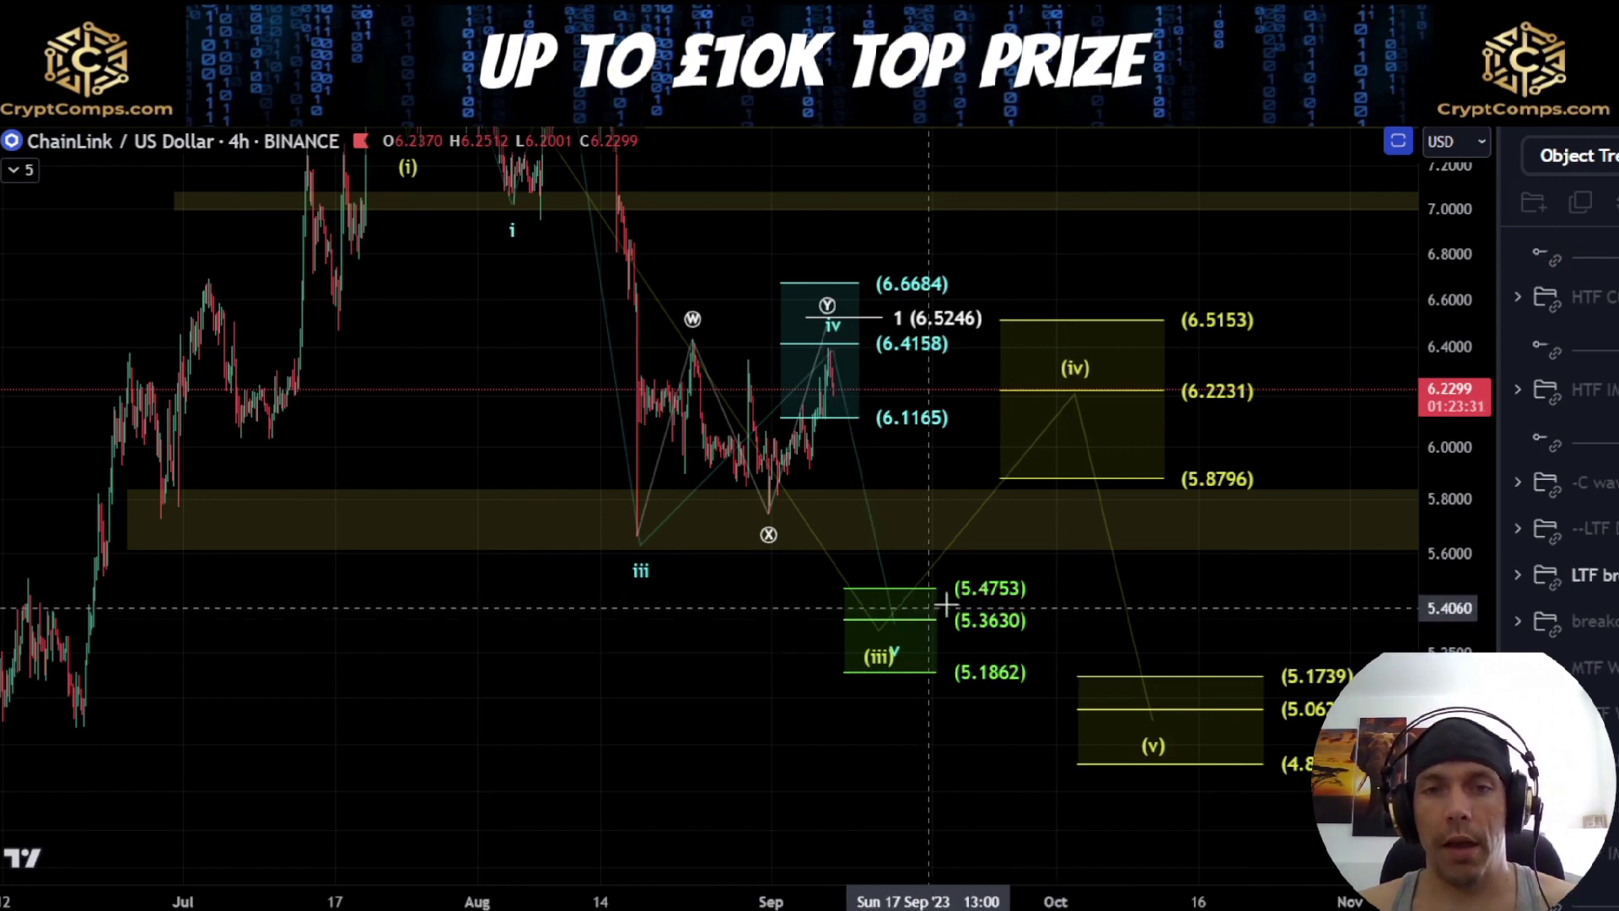
# Sketch a rise from wave (iii) into the wave (iv) zone, bracket its levels from 6.5153 to 5.8796, and undo both strokes
pyautogui.moveTo(1138, 585); pyautogui.dragTo(889, 586)
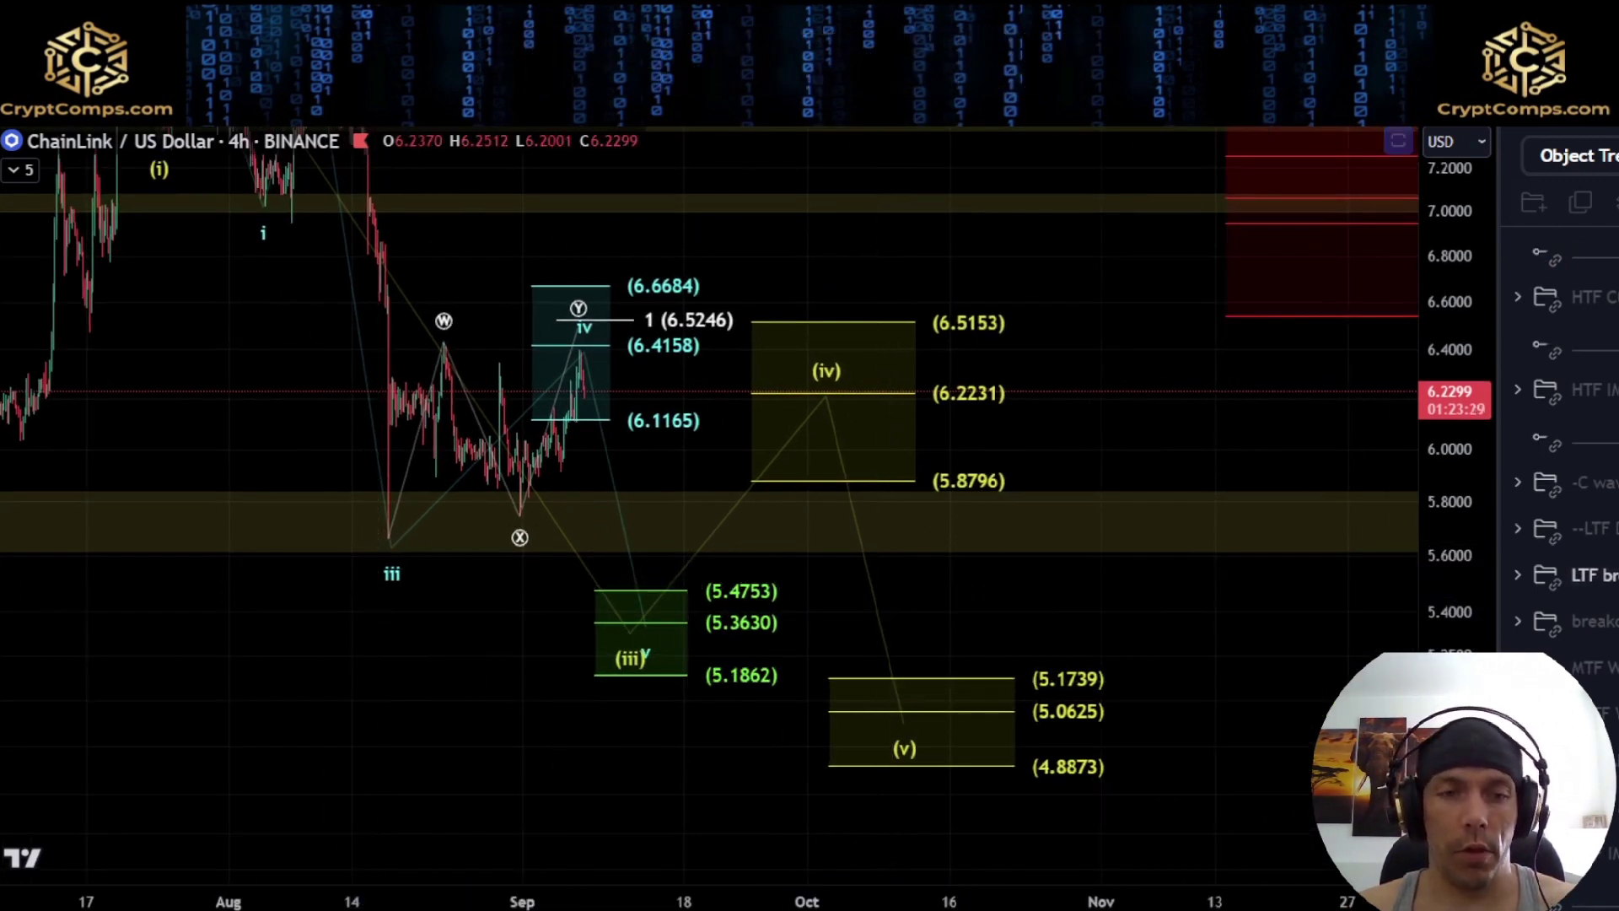
pyautogui.moveTo(649, 612); pyautogui.dragTo(730, 523)
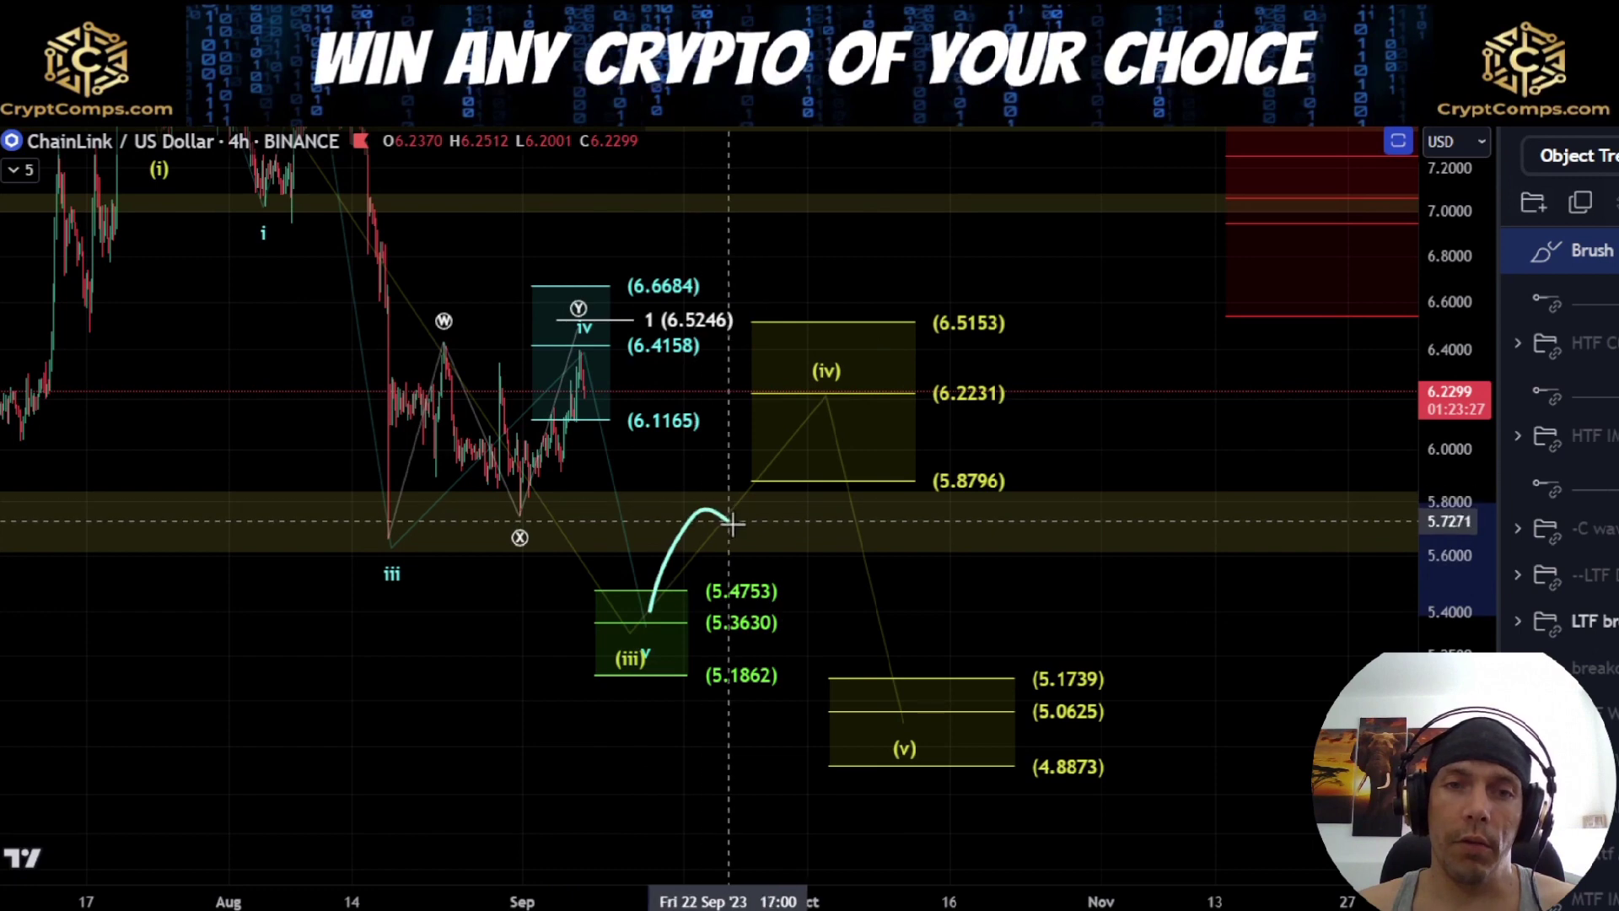
pyautogui.moveTo(1000, 299)
pyautogui.mouseDown()
pyautogui.moveTo(921, 302)
pyautogui.moveTo(905, 510)
pyautogui.moveTo(1007, 504)
pyautogui.mouseUp()
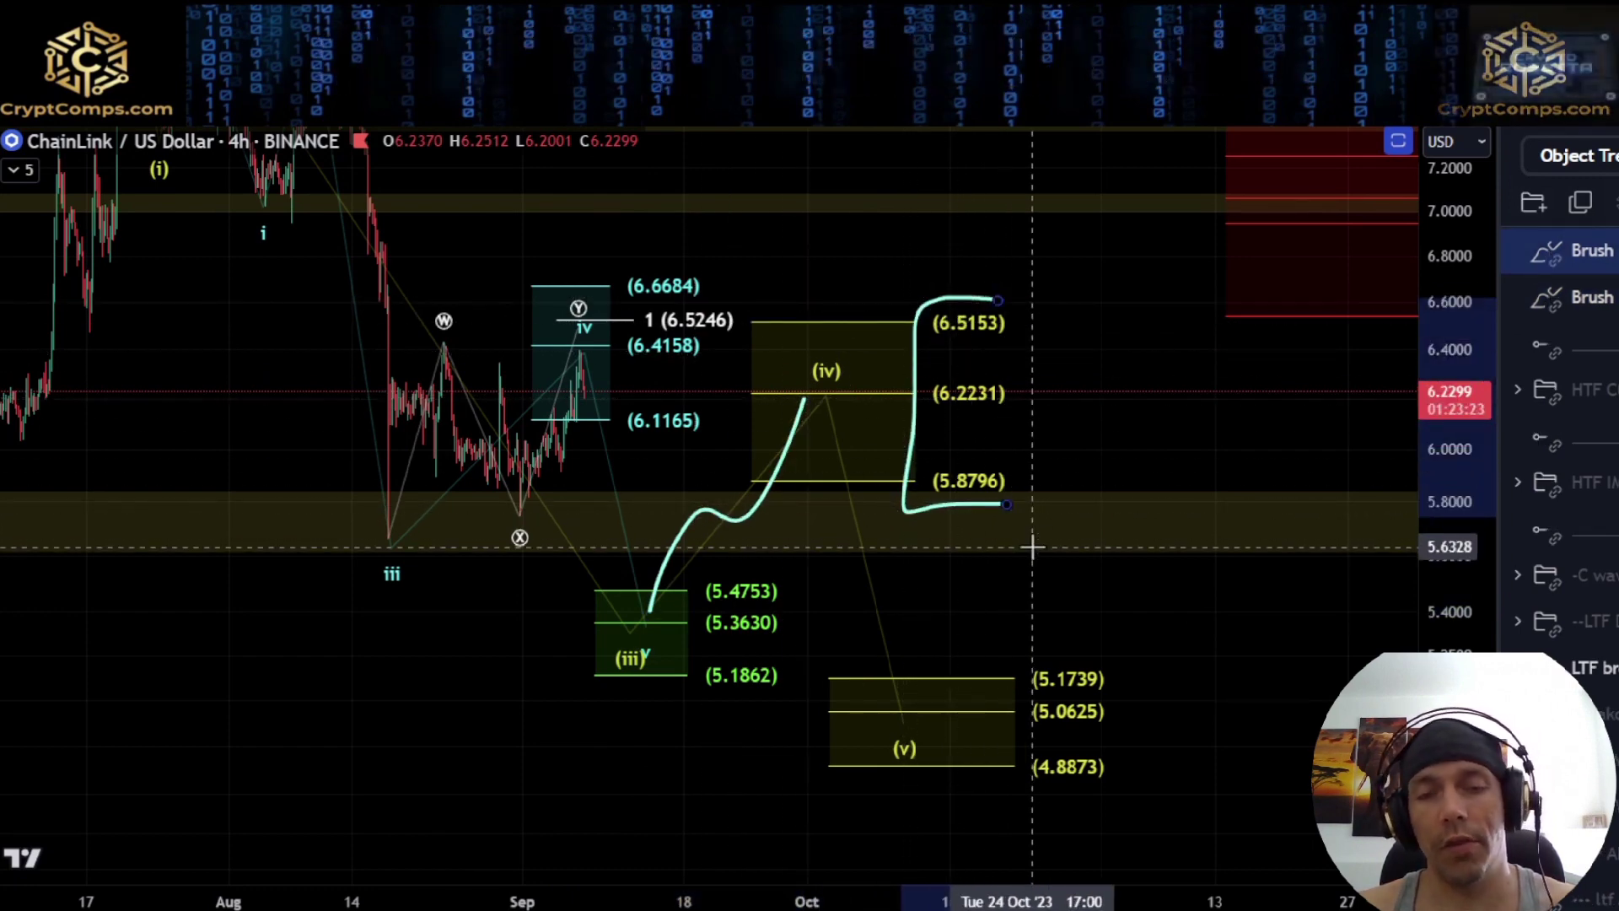
pyautogui.hotkey('ctrl', 'z')
pyautogui.hotkey('ctrl', 'z')
# Sketch a path from wave (iii) up to (iv) at 6.2231 and down to the wave (v) zone near 5.0625, and delete it
pyautogui.moveTo(628, 627)
pyautogui.mouseDown()
pyautogui.moveTo(686, 524)
pyautogui.moveTo(822, 398)
pyautogui.moveTo(967, 709)
pyautogui.mouseUp()
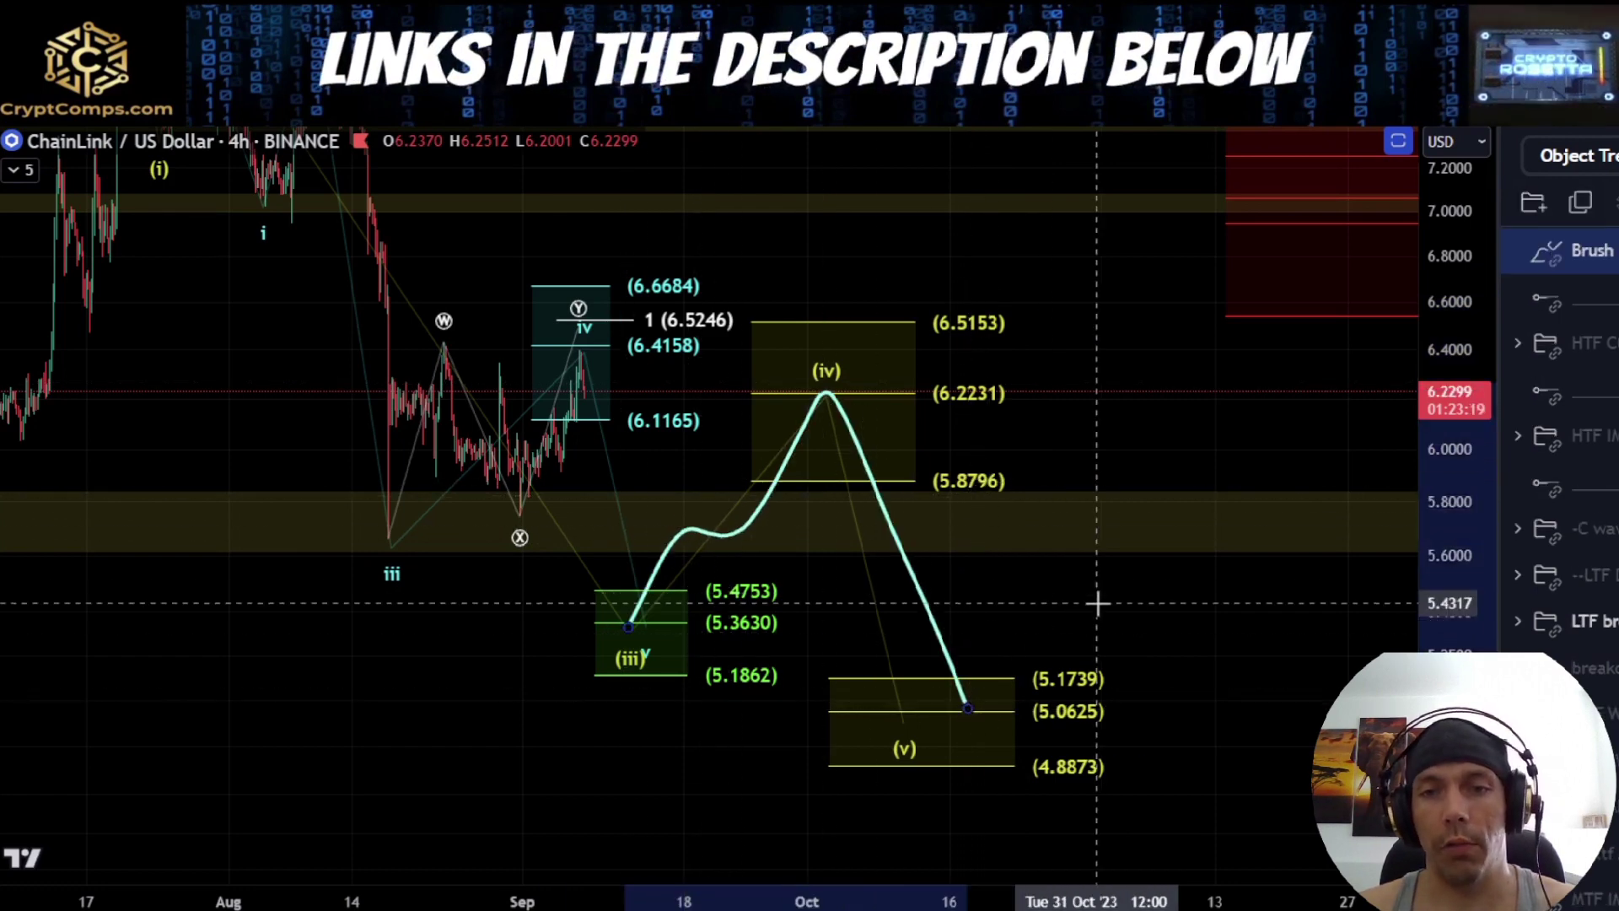
pyautogui.moveTo(1097, 603); pyautogui.dragTo(969, 561)
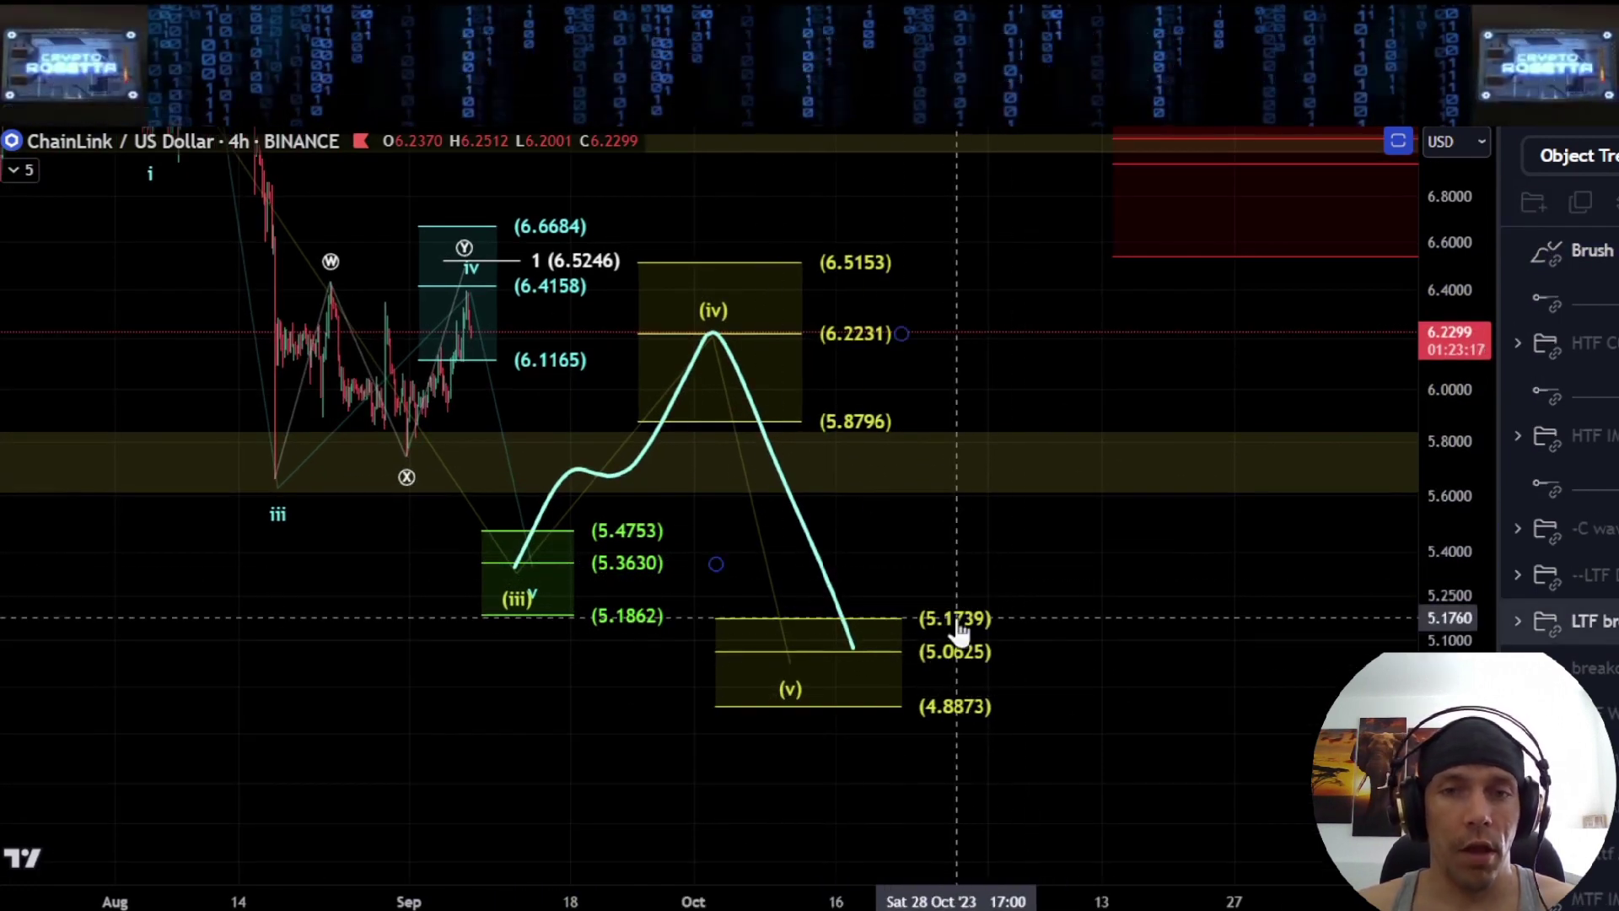
pyautogui.click(826, 574)
pyautogui.press('Delete')
# Sketch the fall from the July high to wave (v) and the rebound to 0.618 (6.9480), and bracket the red retracement levels
pyautogui.scroll(-5, 897, 534)
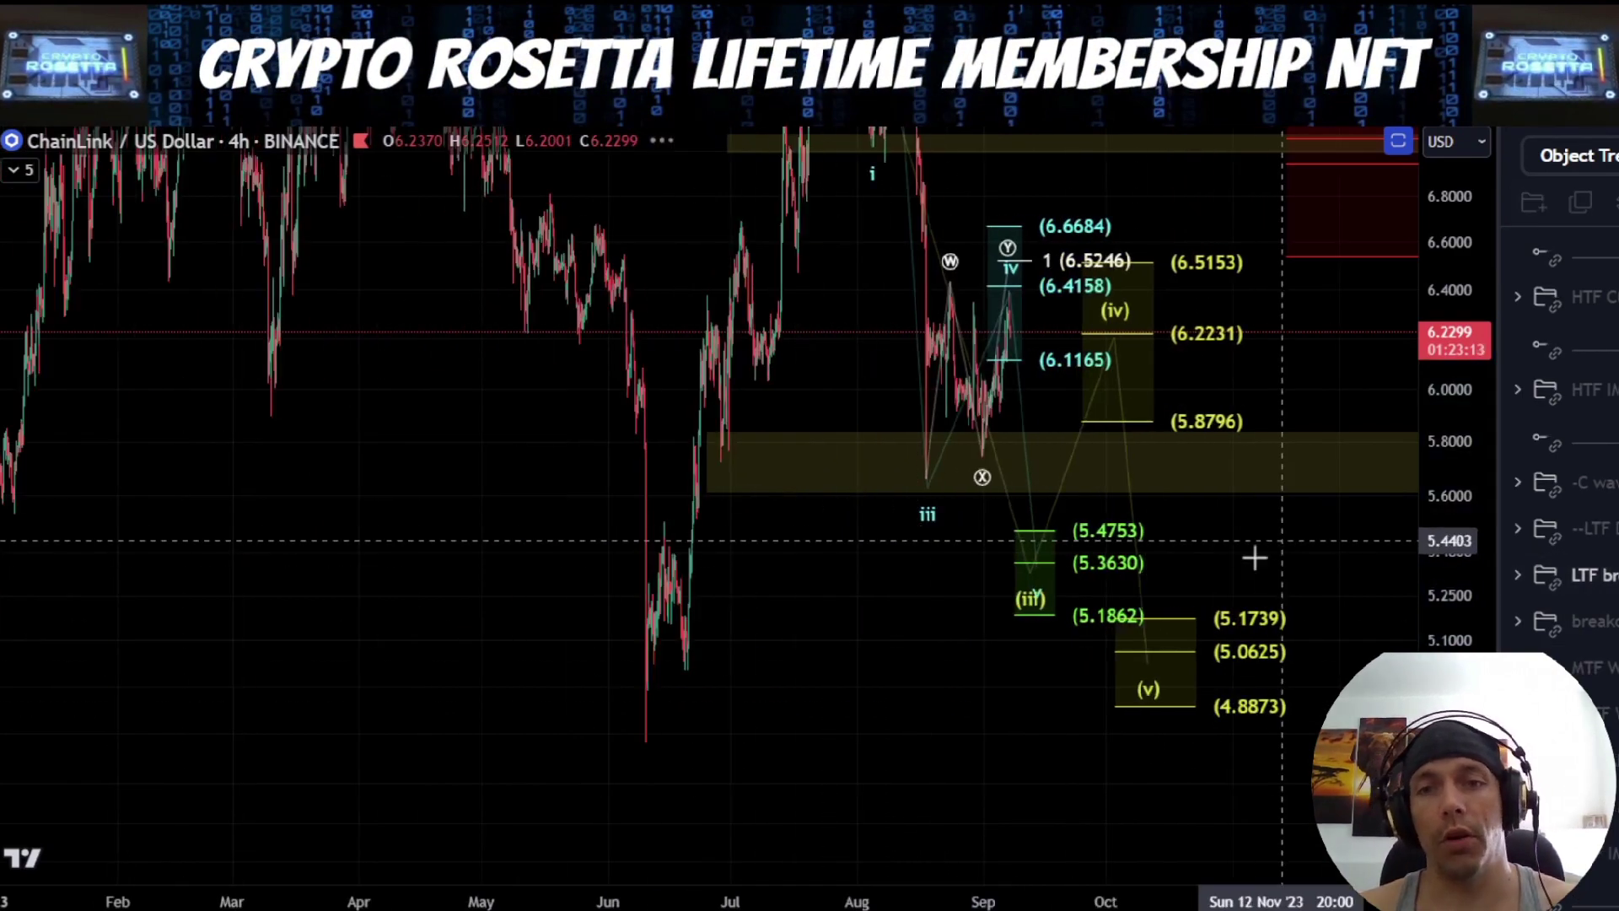
pyautogui.moveTo(1279, 534); pyautogui.dragTo(1005, 665)
pyautogui.moveTo(1461, 266); pyautogui.dragTo(1431, 623)
pyautogui.moveTo(1273, 644); pyautogui.dragTo(1131, 645)
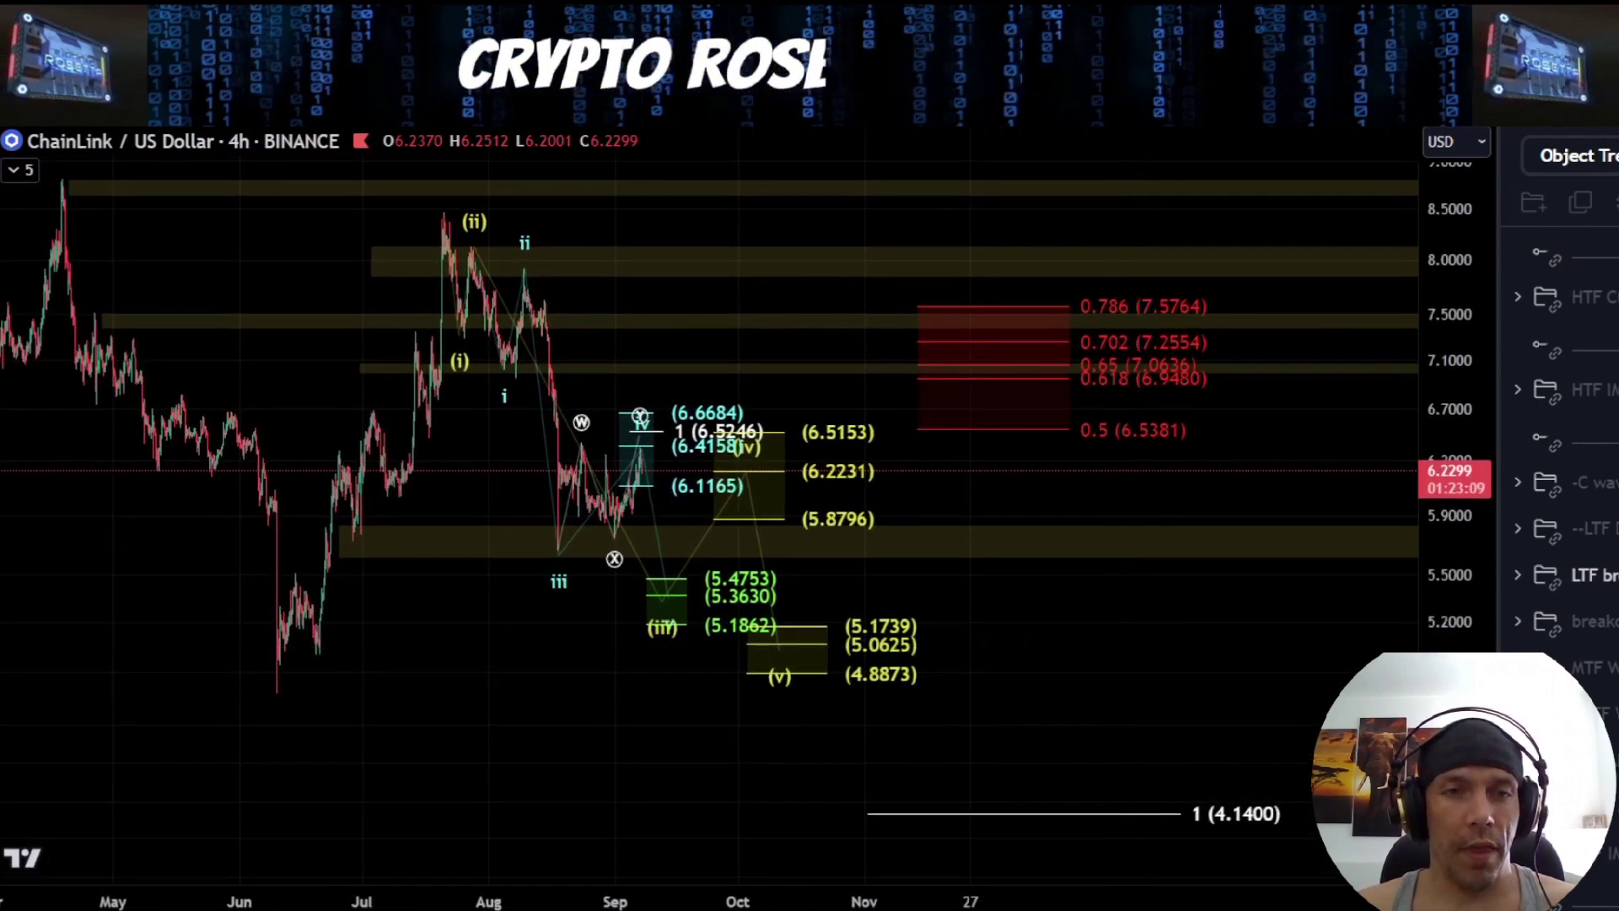
pyautogui.moveTo(445, 205); pyautogui.dragTo(774, 649)
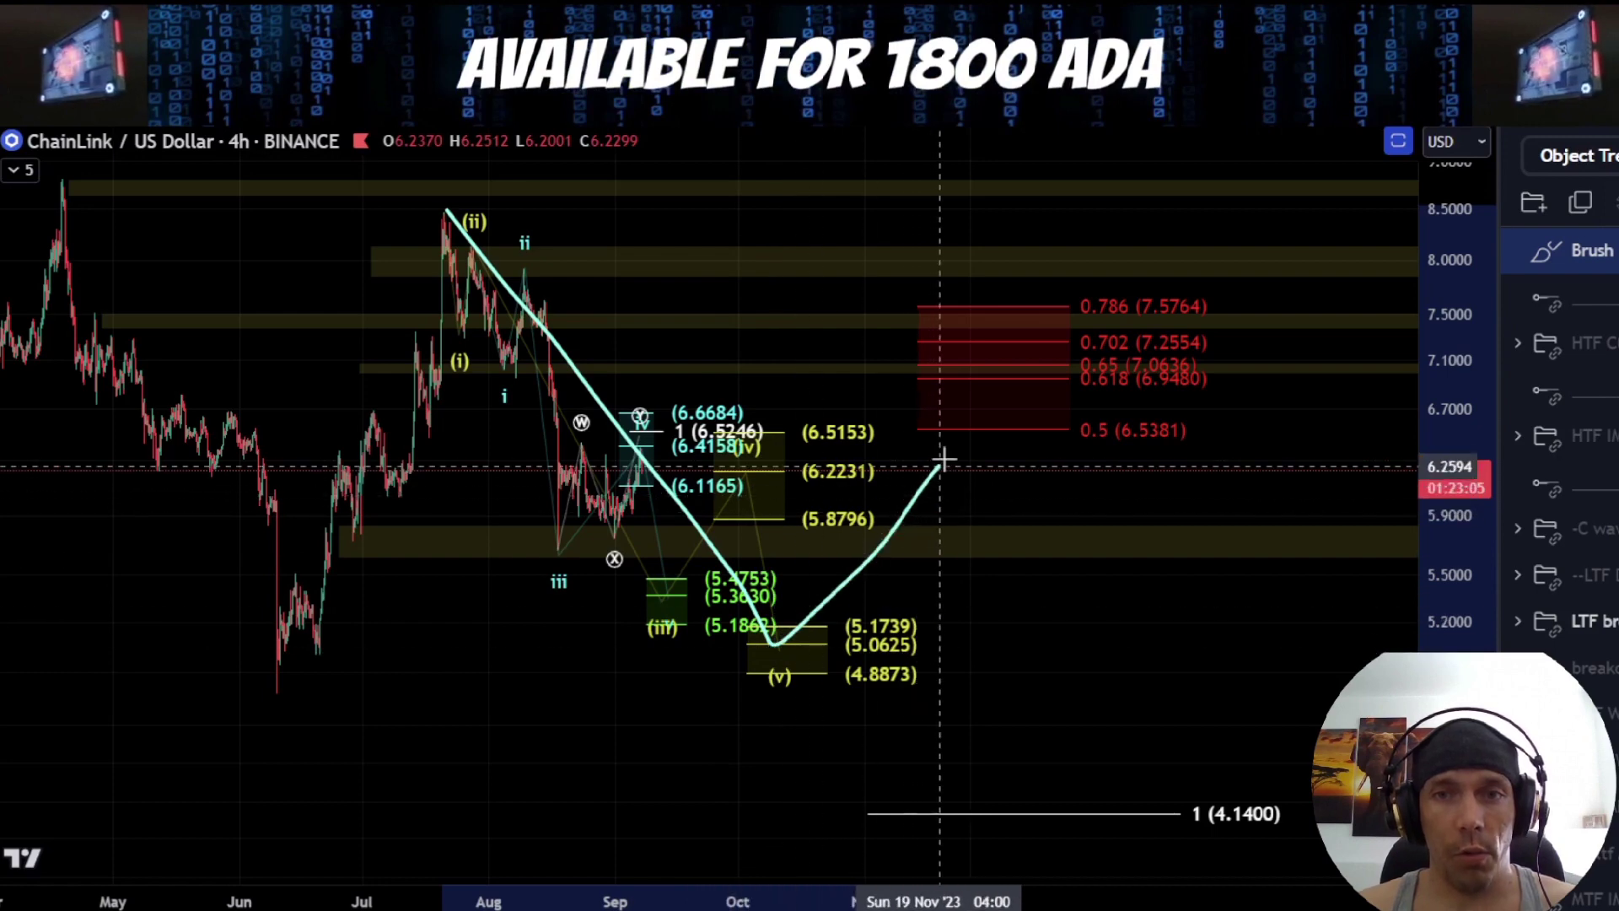
pyautogui.moveTo(1167, 270)
pyautogui.mouseDown()
pyautogui.moveTo(1055, 363)
pyautogui.moveTo(1113, 466)
pyautogui.mouseUp()
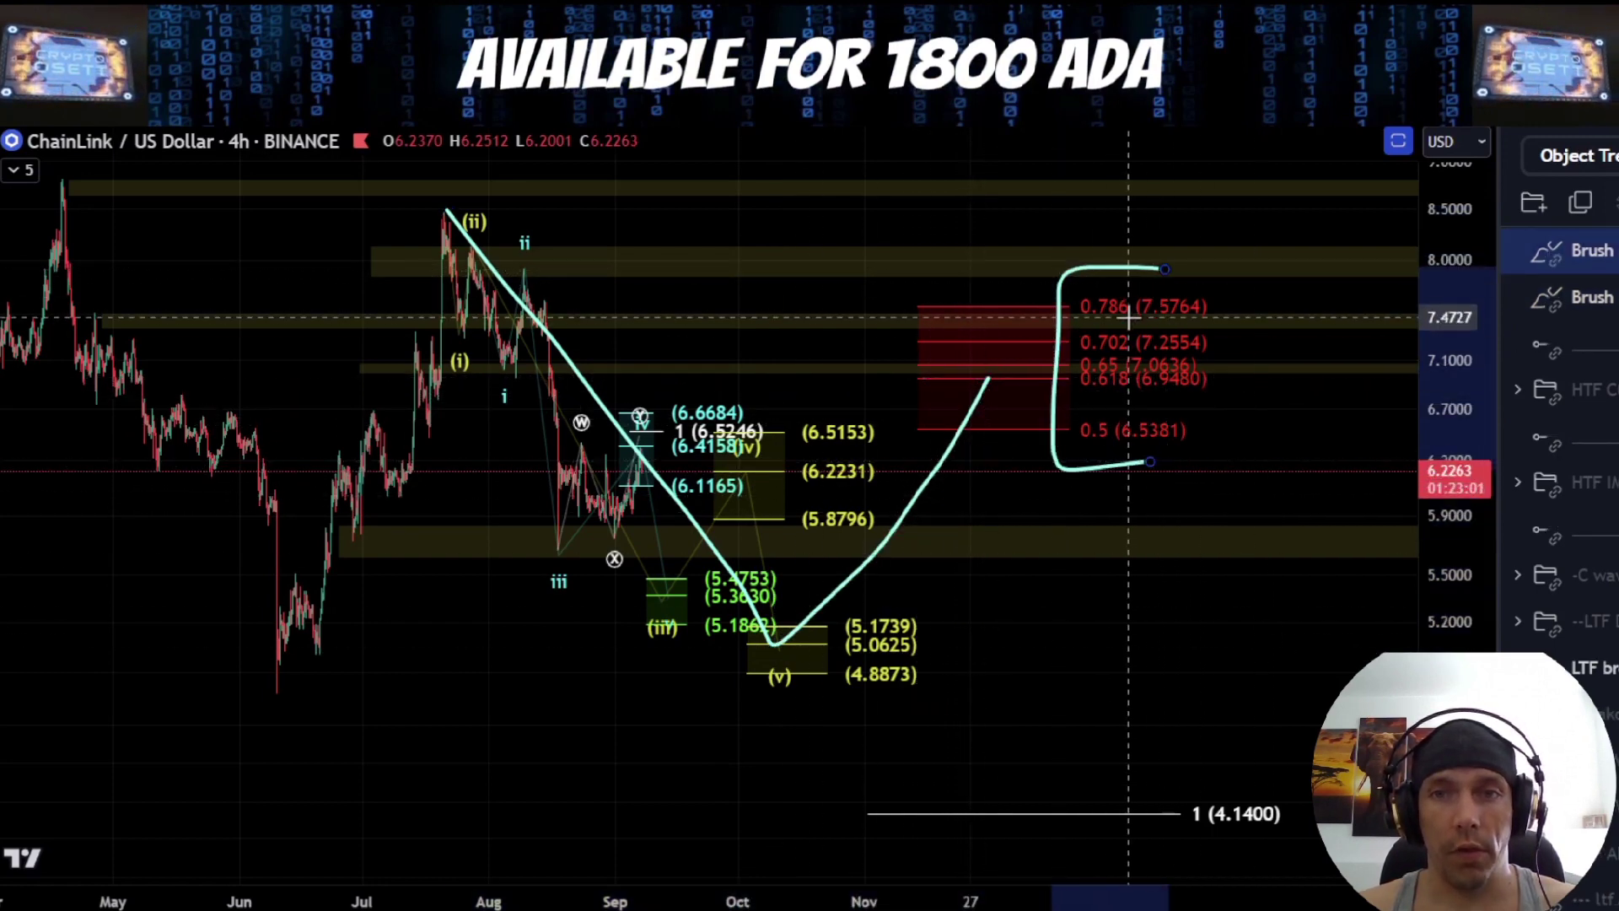
# Underline 0.786 (7.5764), sketch a drop from the red retracement zone to a circled 4.1400, and circle the 1 (4.5916) level
pyautogui.moveTo(1130, 317); pyautogui.dragTo(1189, 317)
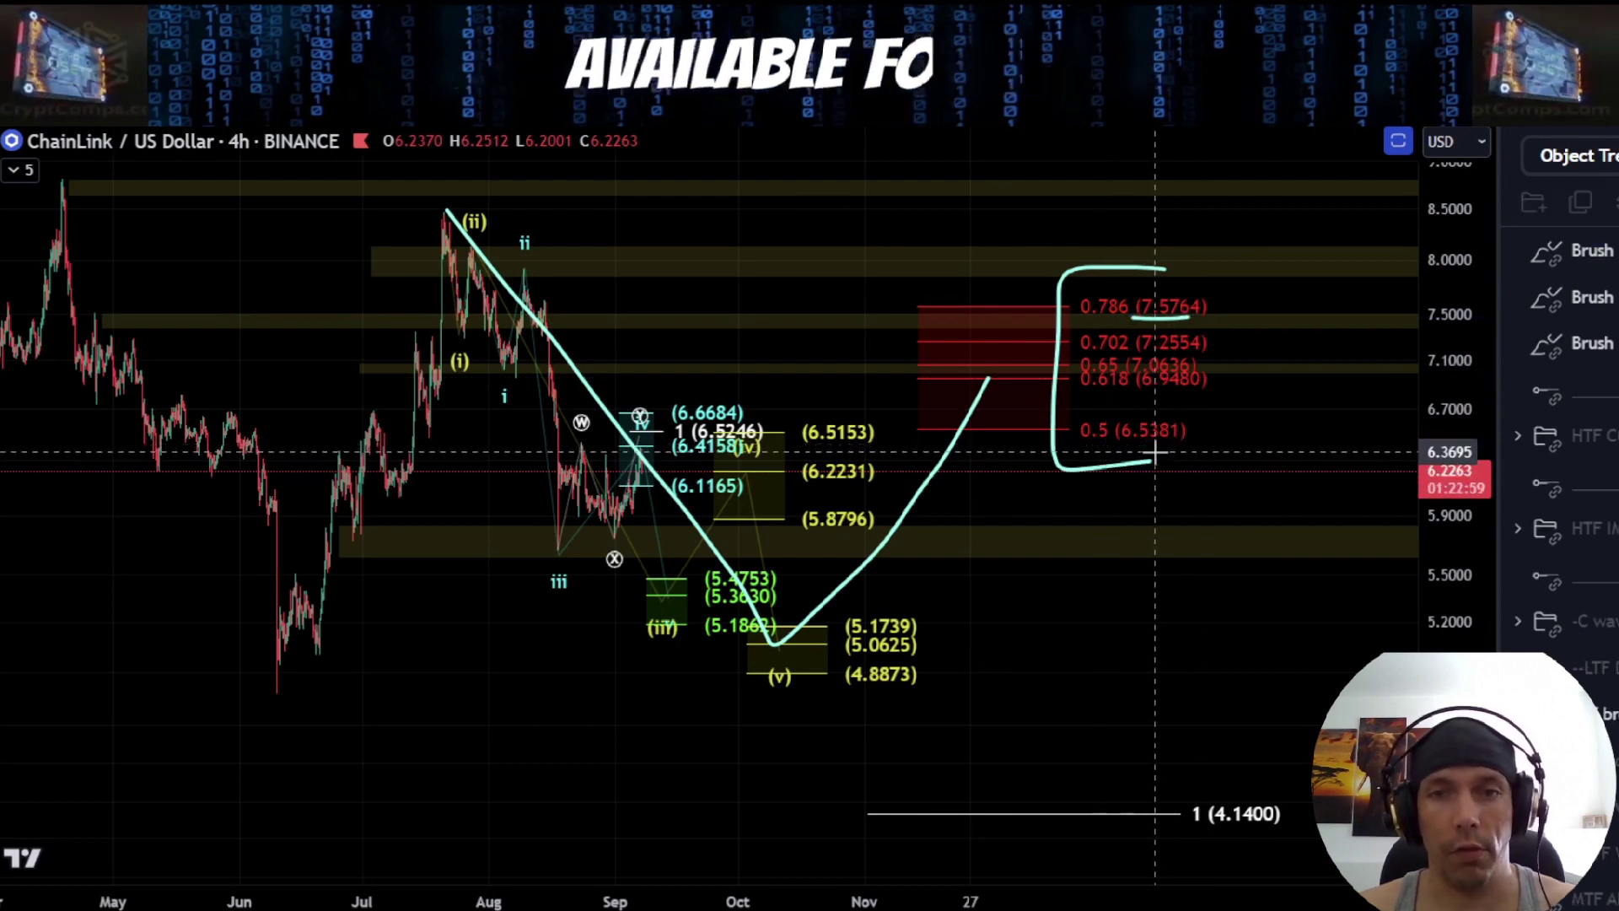
pyautogui.moveTo(995, 388); pyautogui.dragTo(1104, 614)
pyautogui.moveTo(1194, 814)
pyautogui.mouseDown()
pyautogui.moveTo(1214, 788)
pyautogui.moveTo(1316, 760)
pyautogui.moveTo(1198, 831)
pyautogui.mouseUp()
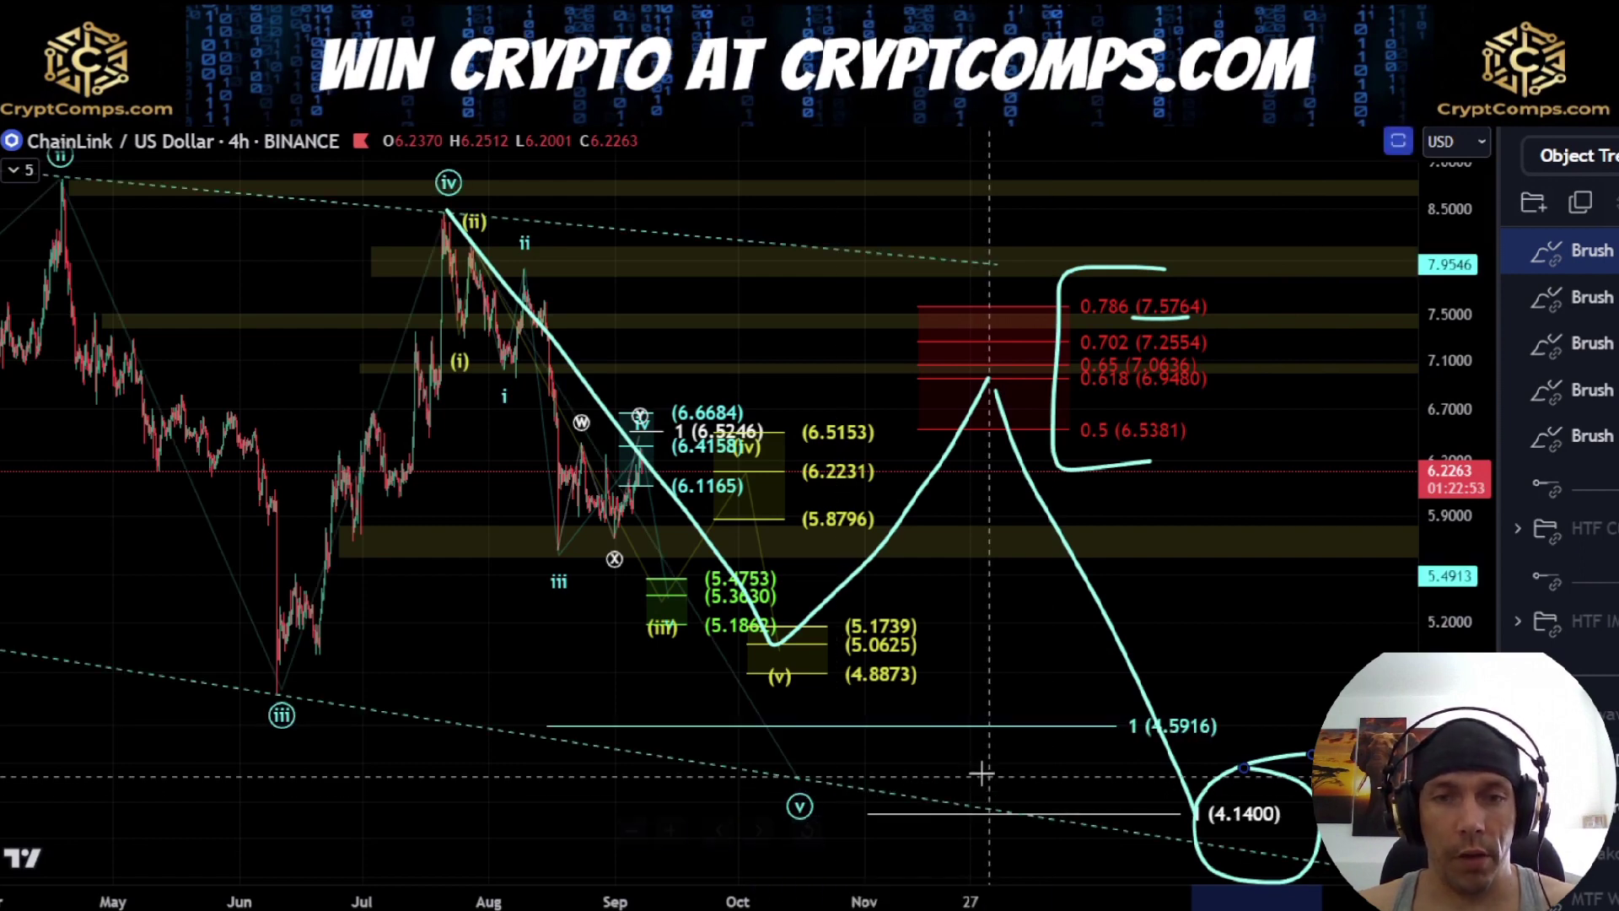
pyautogui.moveTo(1219, 702); pyautogui.dragTo(1248, 744)
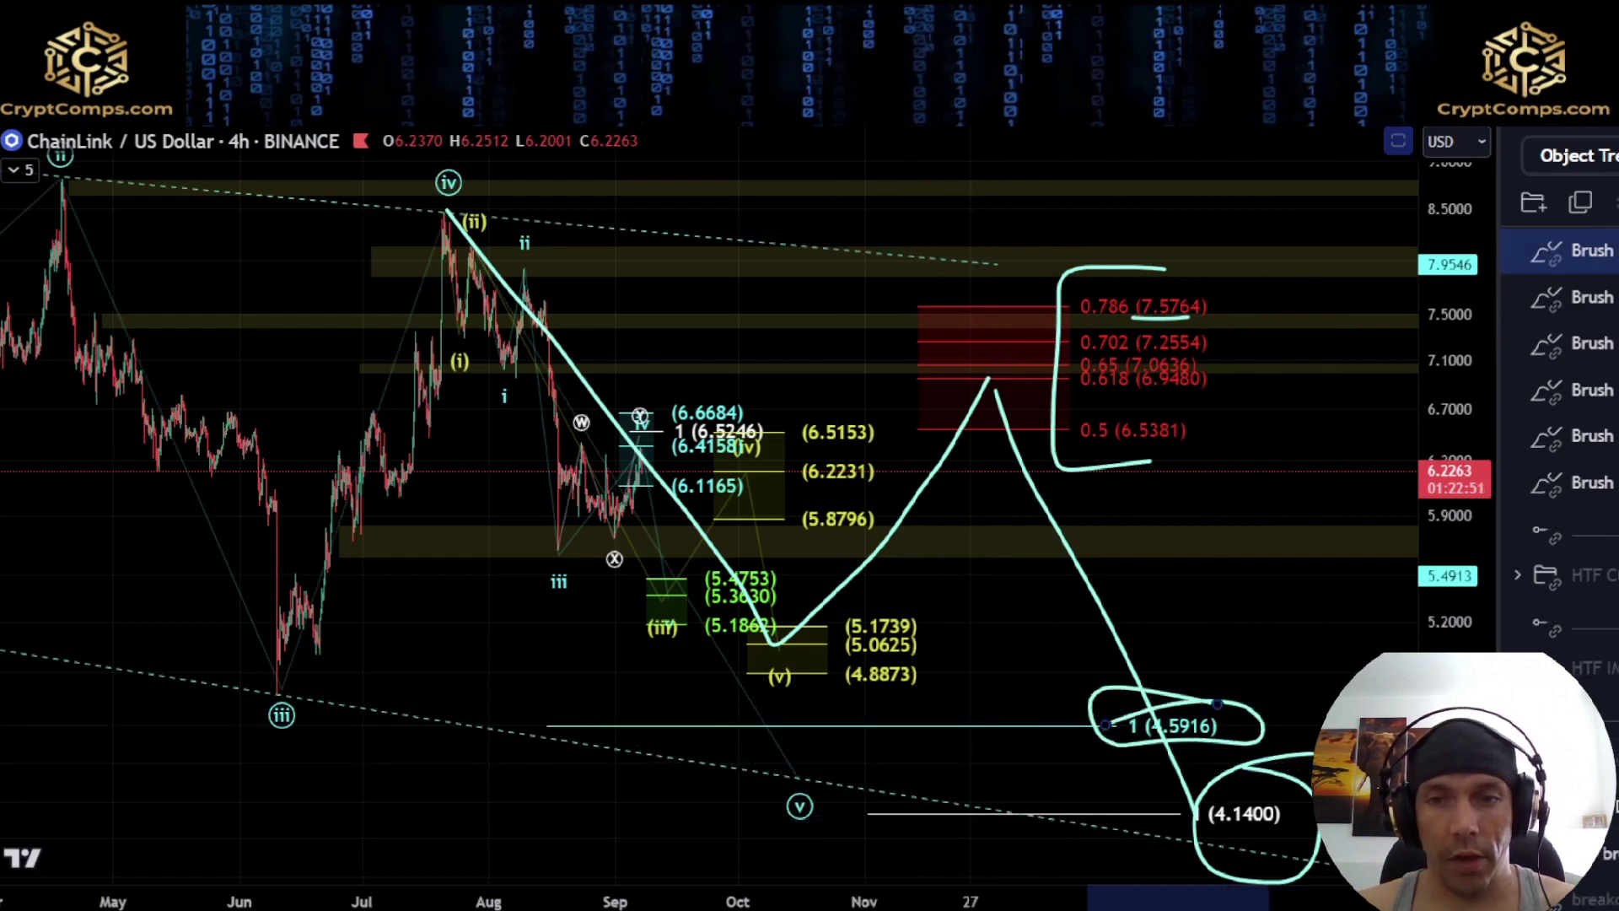
# Undo the circle around the 1 (4.5916) level and delete all remaining brush strokes from the chart
pyautogui.hotkey('ctrl', 'z')
pyautogui.hotkey('ctrl', 'z')
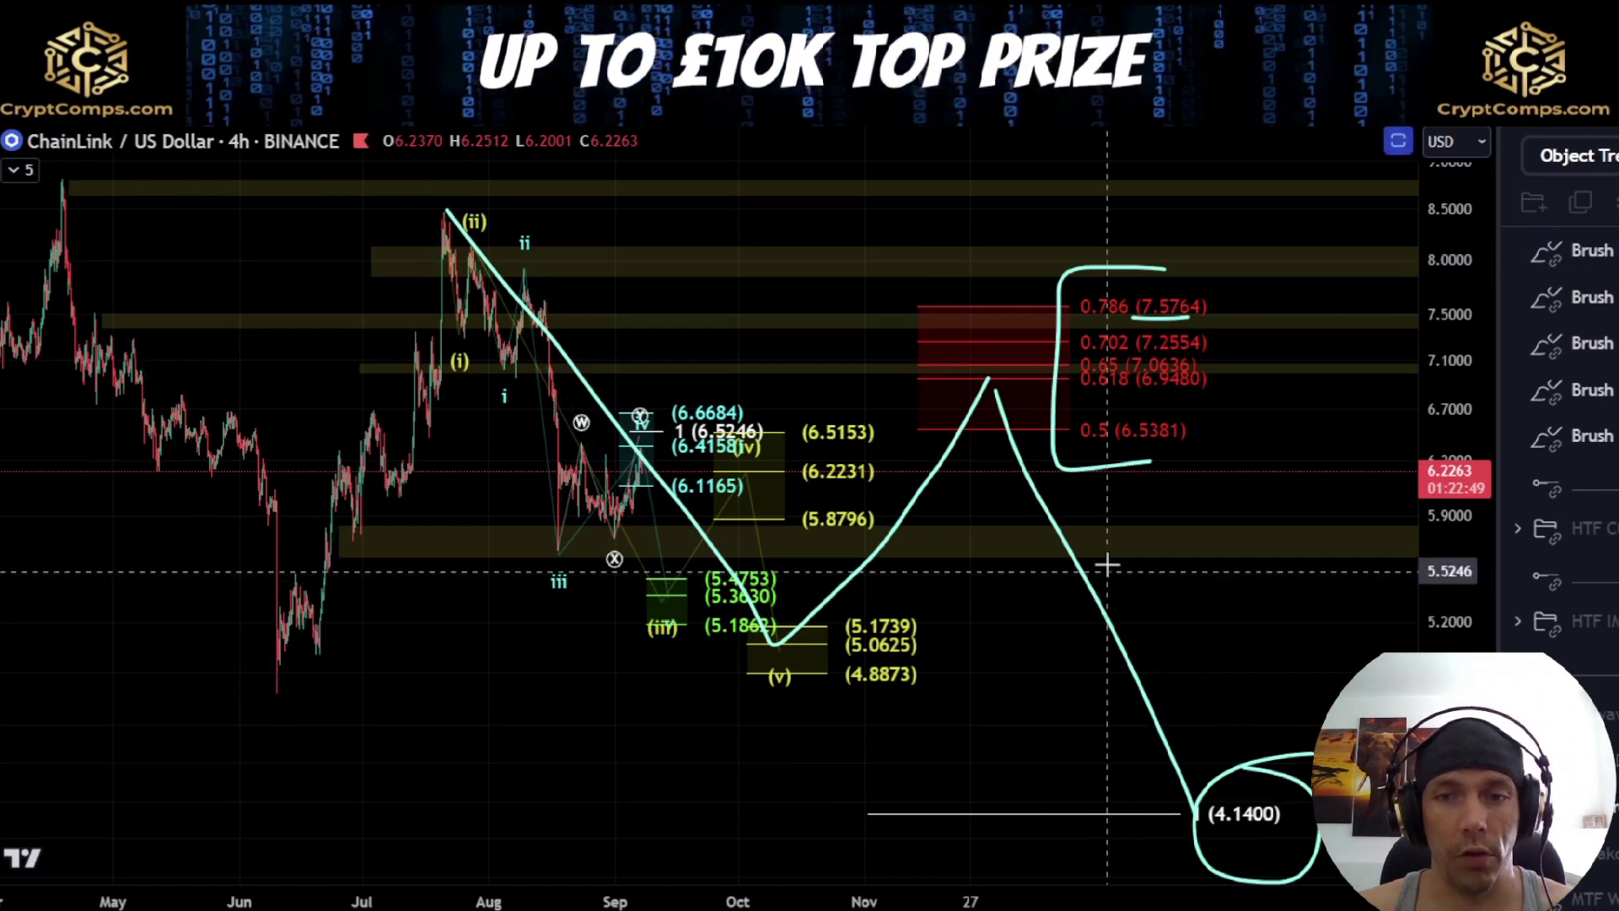
pyautogui.click(1586, 251)
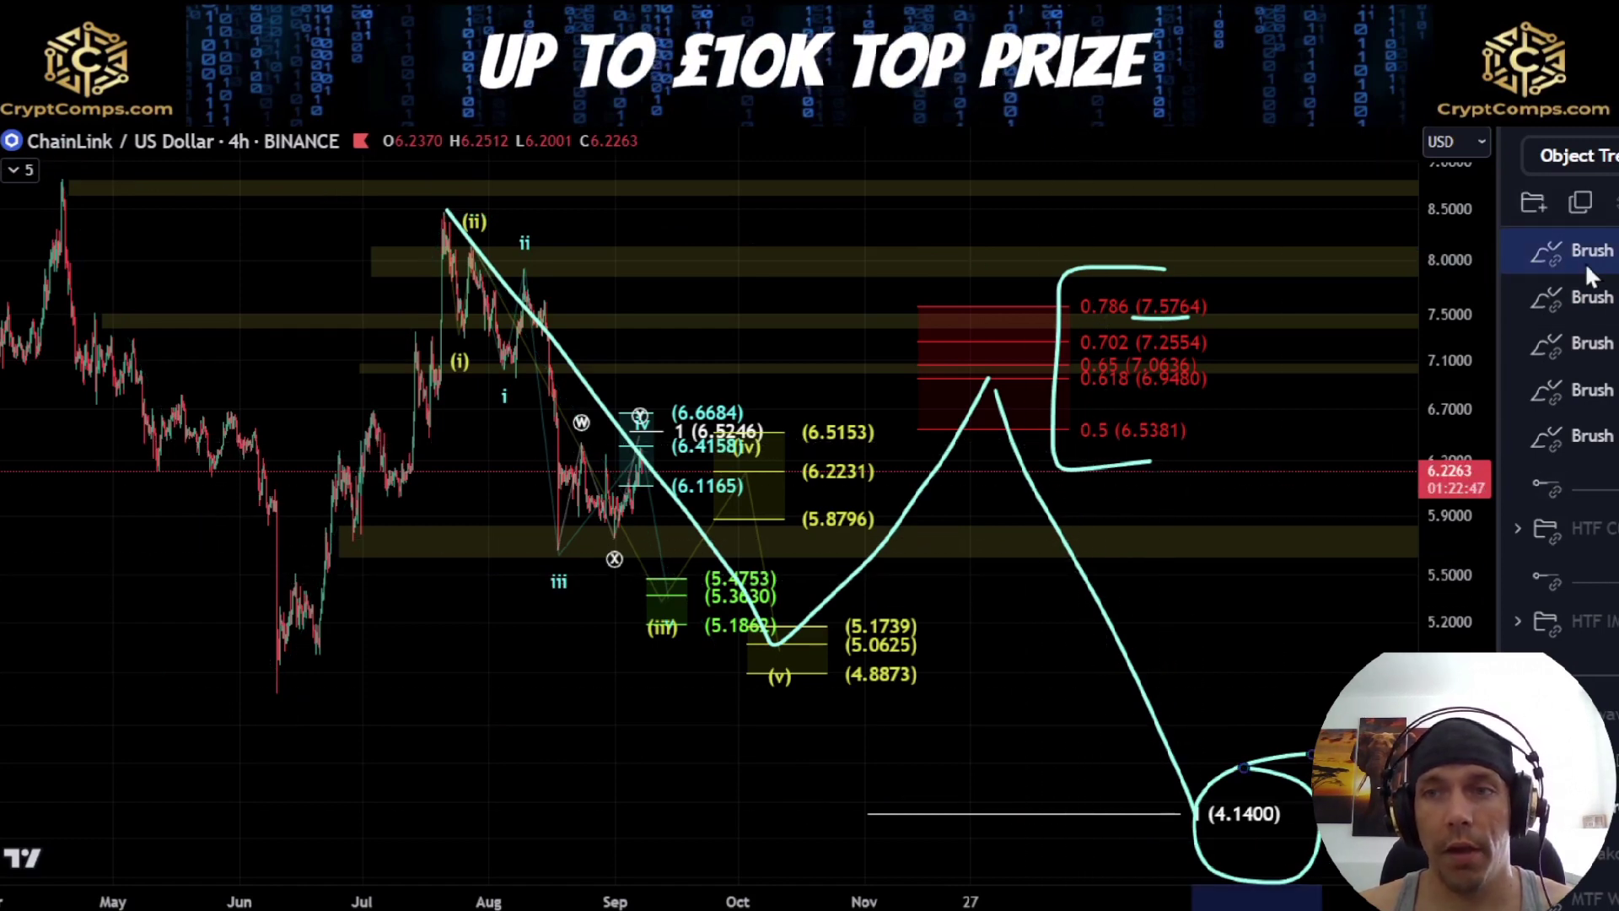
pyautogui.keyDown('shift'); pyautogui.click(1594, 436); pyautogui.keyUp('shift')
pyautogui.press('Delete')
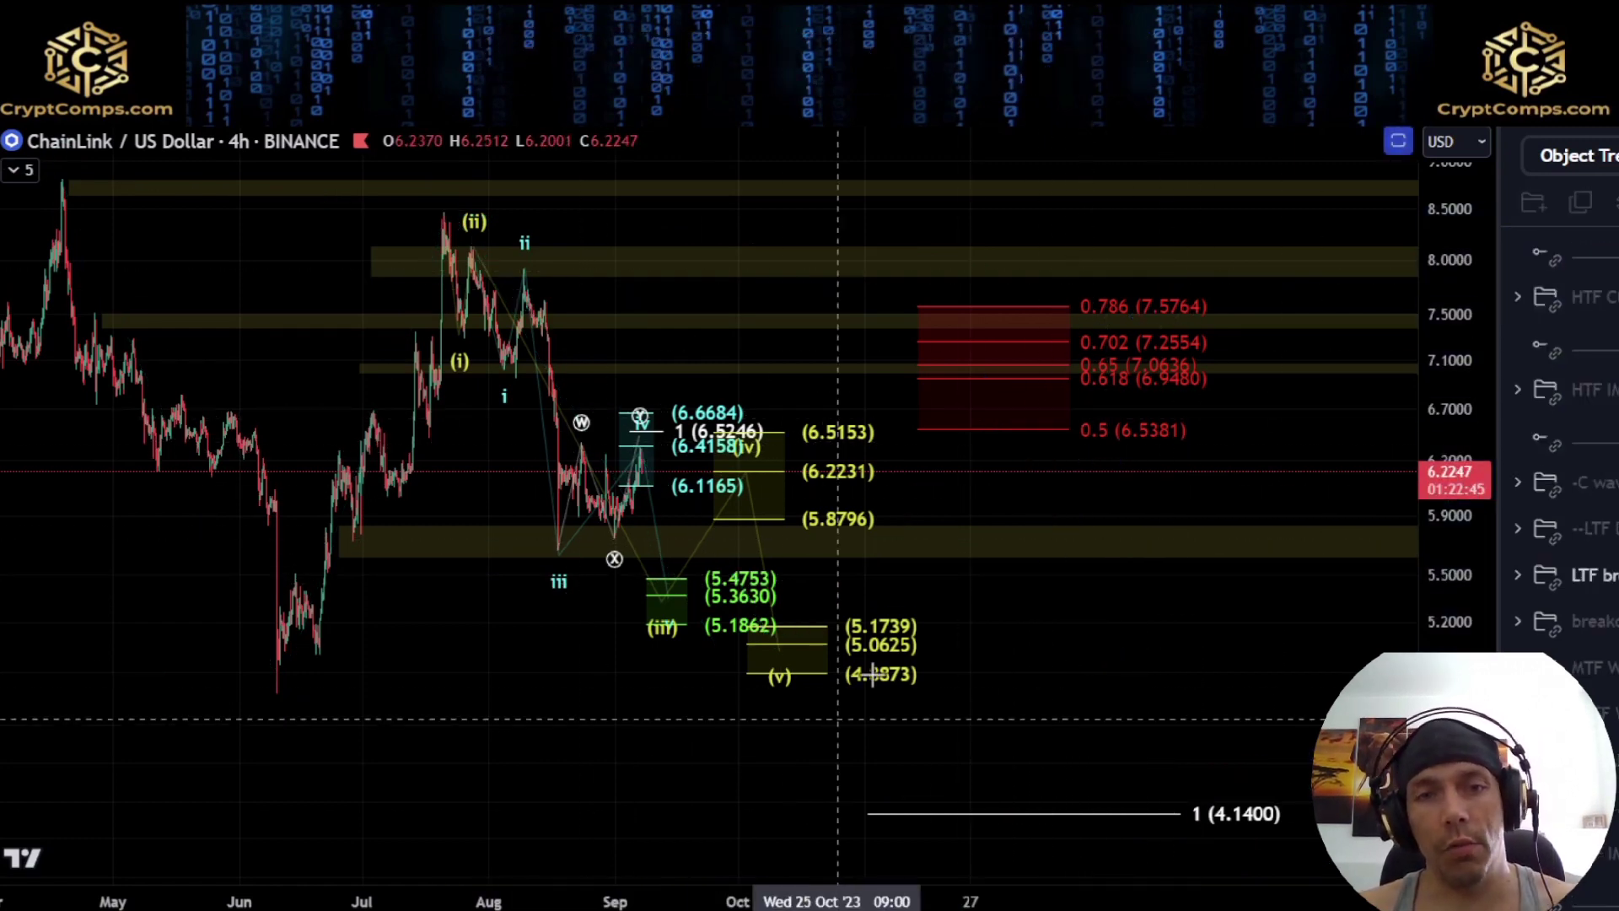
# Sketch a path from wave (ii) down to wave (v), up near 0.5 (6.5381) and down through 4.1400, and undo it
pyautogui.moveTo(473, 224)
pyautogui.mouseDown()
pyautogui.moveTo(742, 619)
pyautogui.moveTo(1023, 414)
pyautogui.mouseUp()
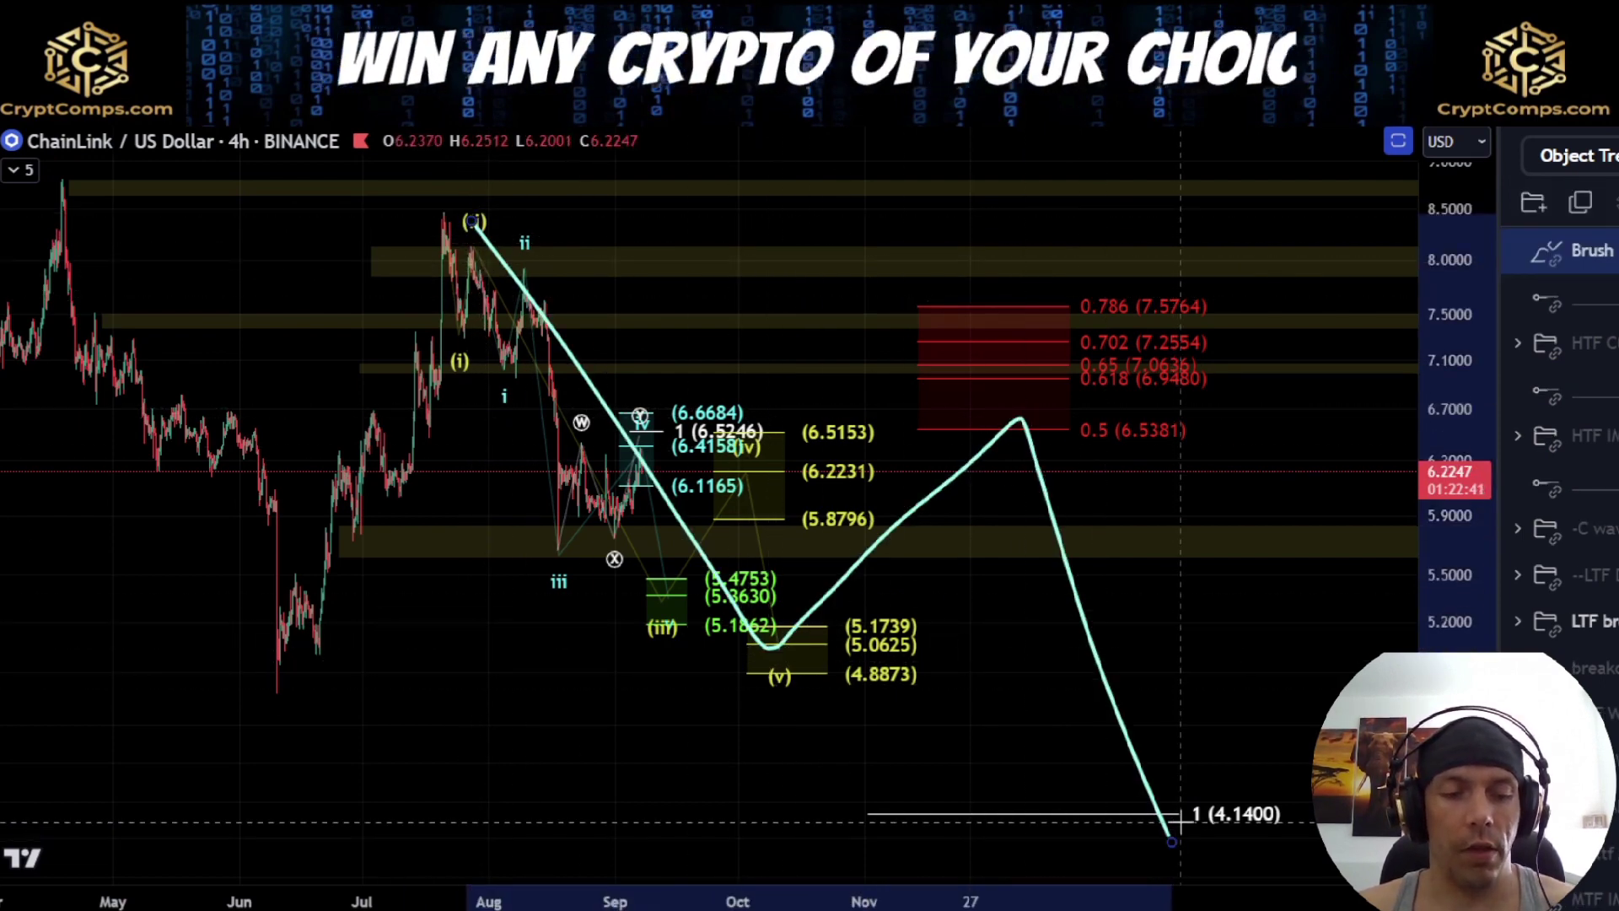
pyautogui.hotkey('ctrl', 'z')
# Switch the chart to the daily timeframe and replace the LTF breakdown drawings with the MTF (W)(Y)(X)(Z) wave count
pyautogui.scroll(-3, 1151, 690)
pyautogui.moveTo(654, 722); pyautogui.dragTo(918, 842)
pyautogui.click(518, 109)
pyautogui.scroll(-5, 1117, 501)
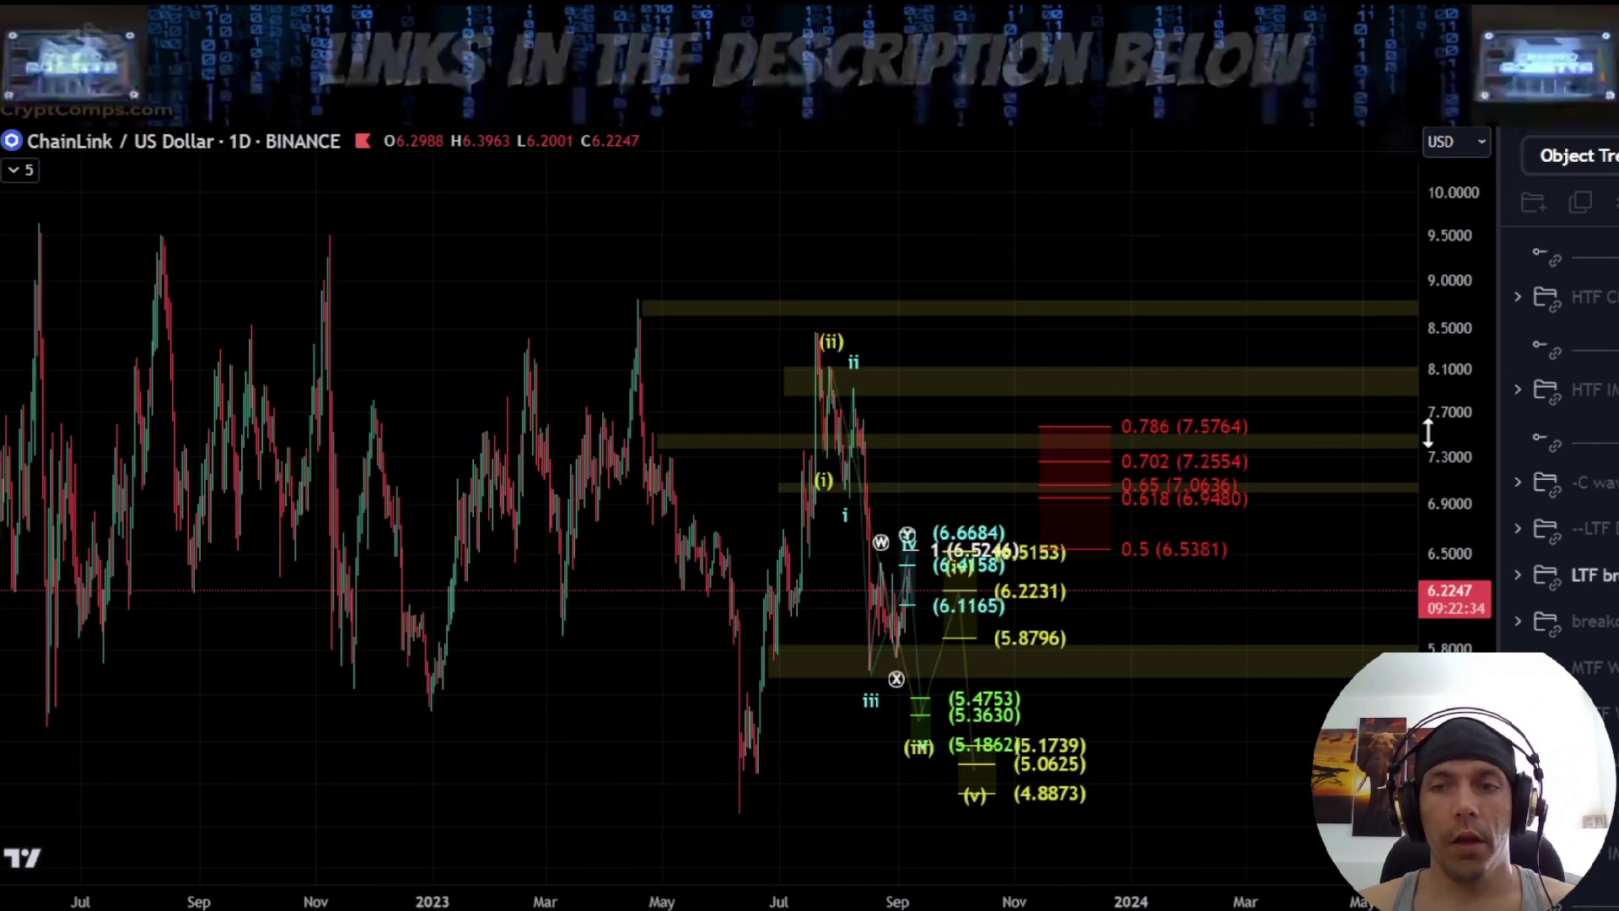
pyautogui.click(1603, 575)
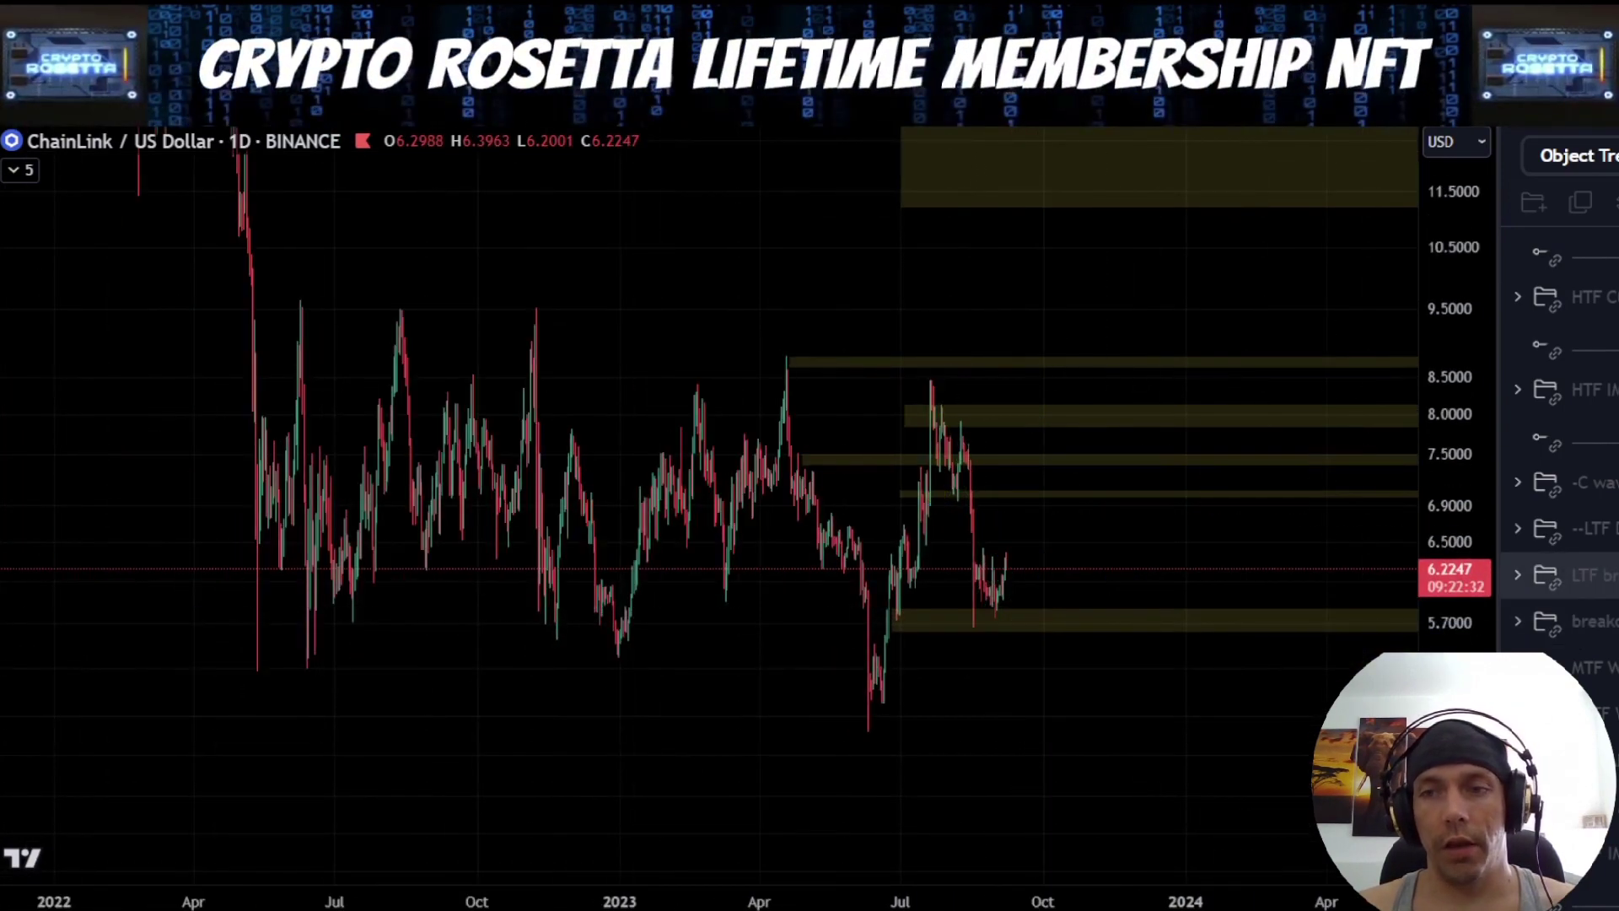
pyautogui.click(1603, 668)
# Examine the descending channel of the MTF wave count, its 0.618 (4.0454) and 1 (2.3673) targets and the orange levels above
pyautogui.moveTo(1184, 574); pyautogui.dragTo(1048, 504)
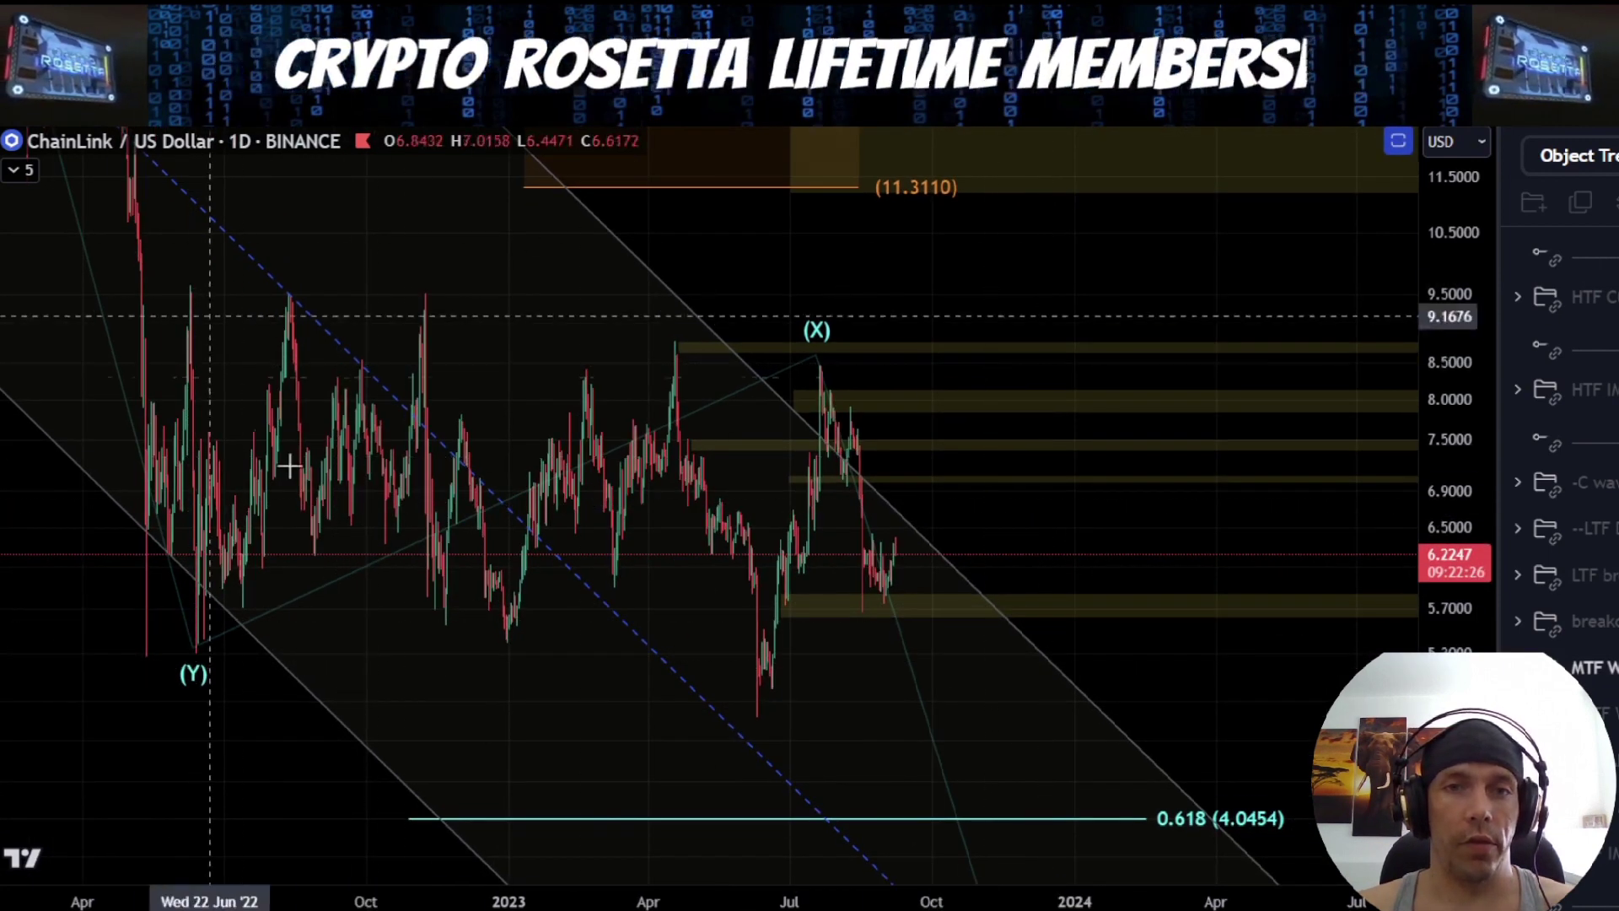
pyautogui.moveTo(1446, 307); pyautogui.dragTo(1459, 498)
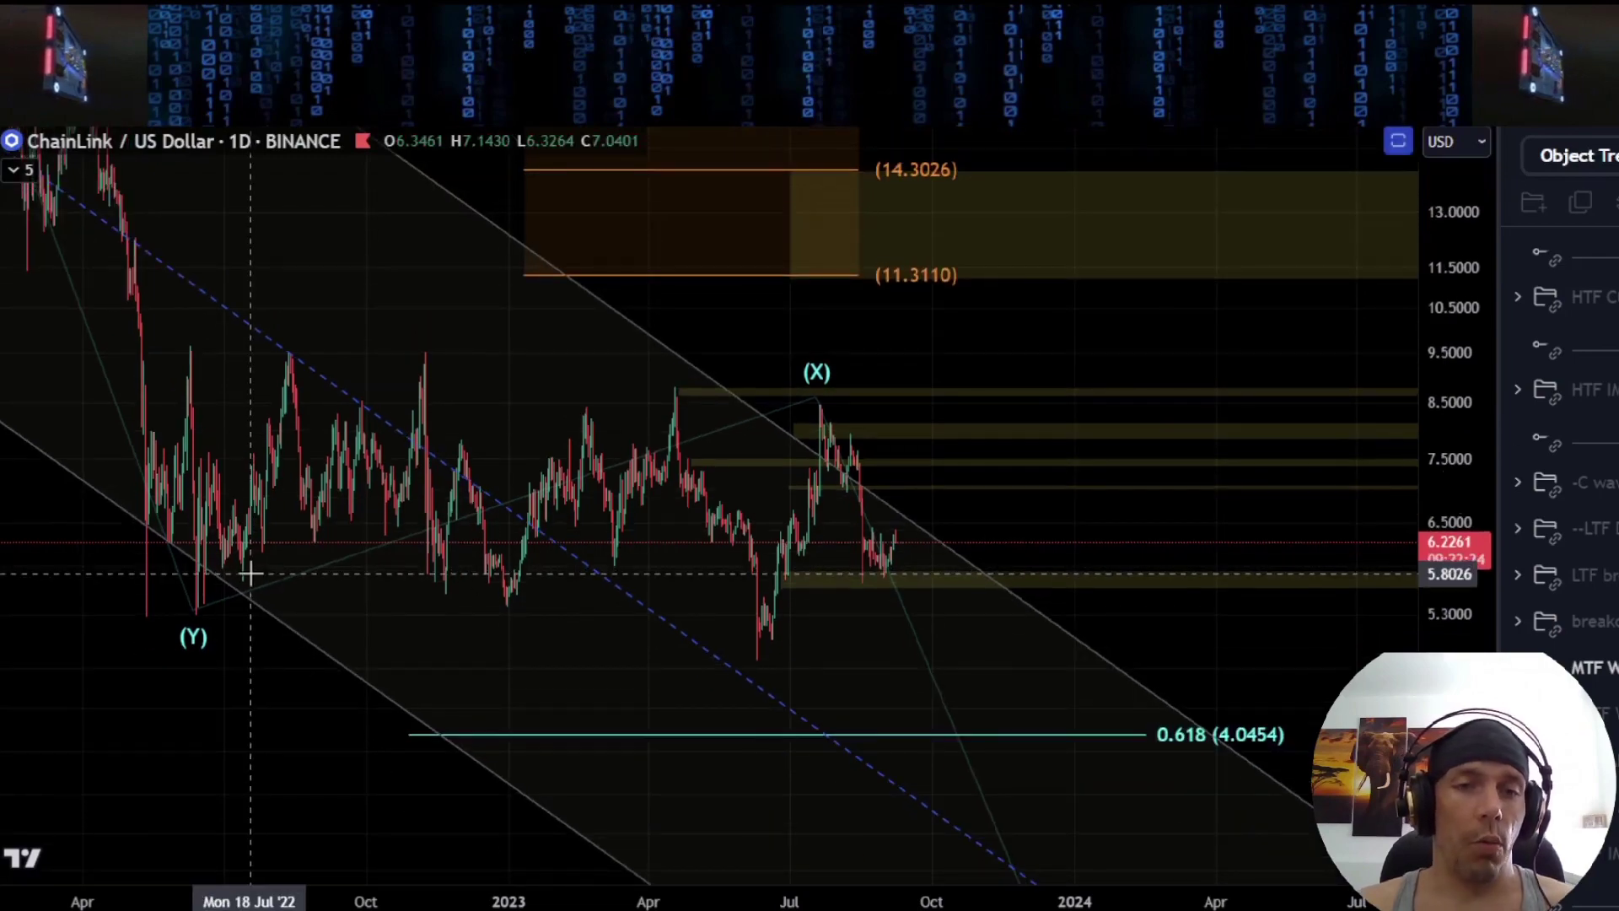
pyautogui.scroll(-3, 951, 650)
pyautogui.moveTo(1131, 683); pyautogui.dragTo(847, 376)
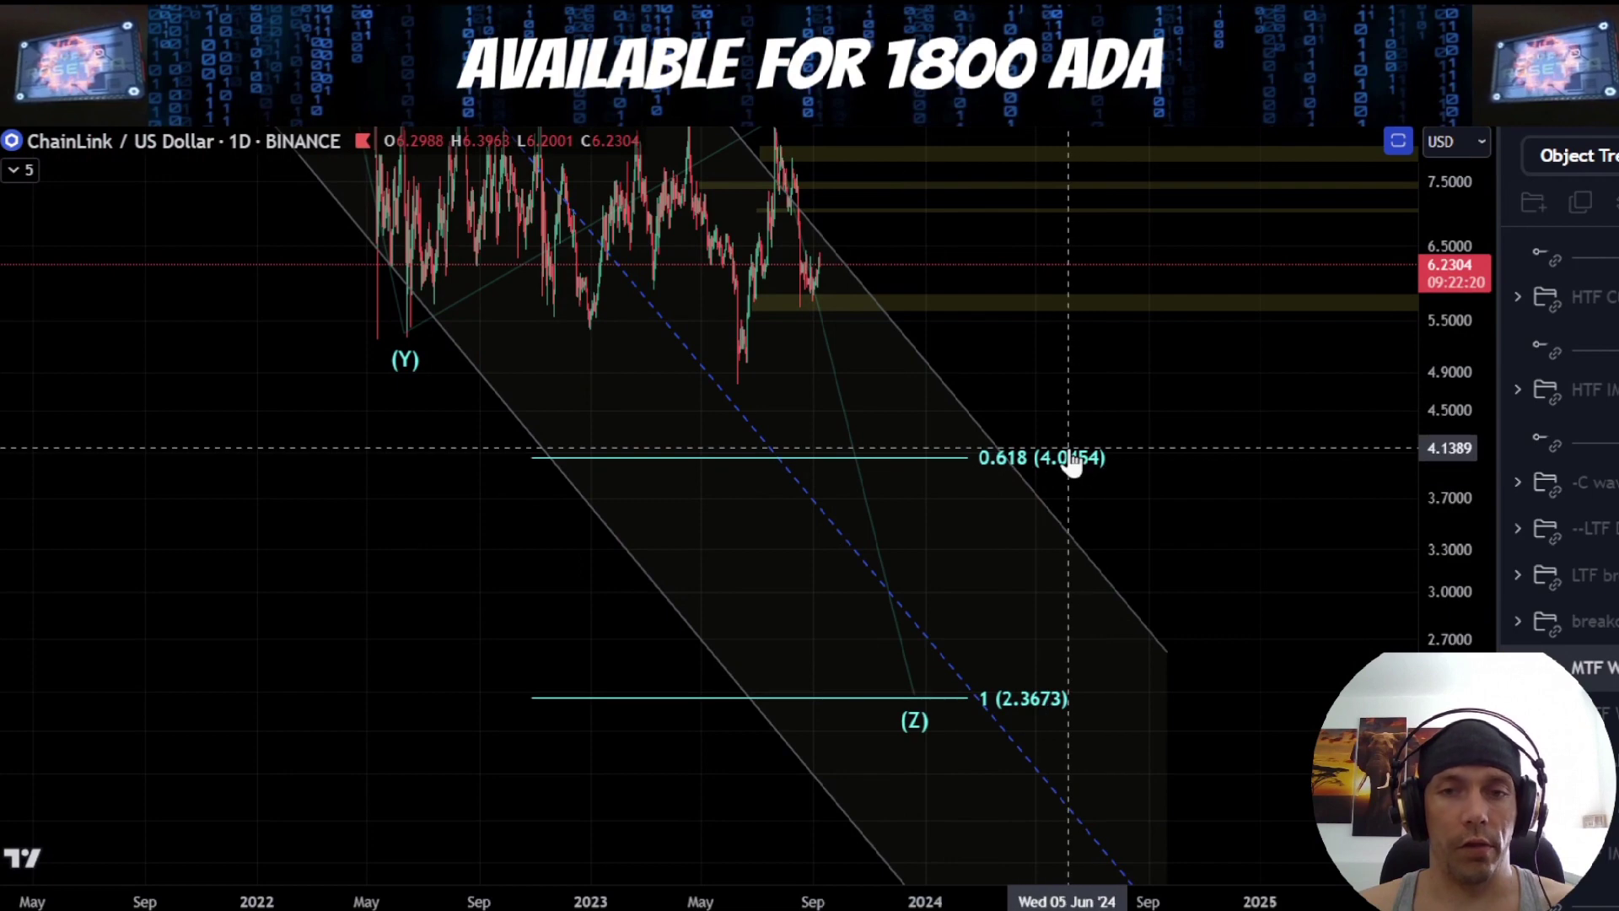
pyautogui.moveTo(1448, 506); pyautogui.dragTo(1466, 572)
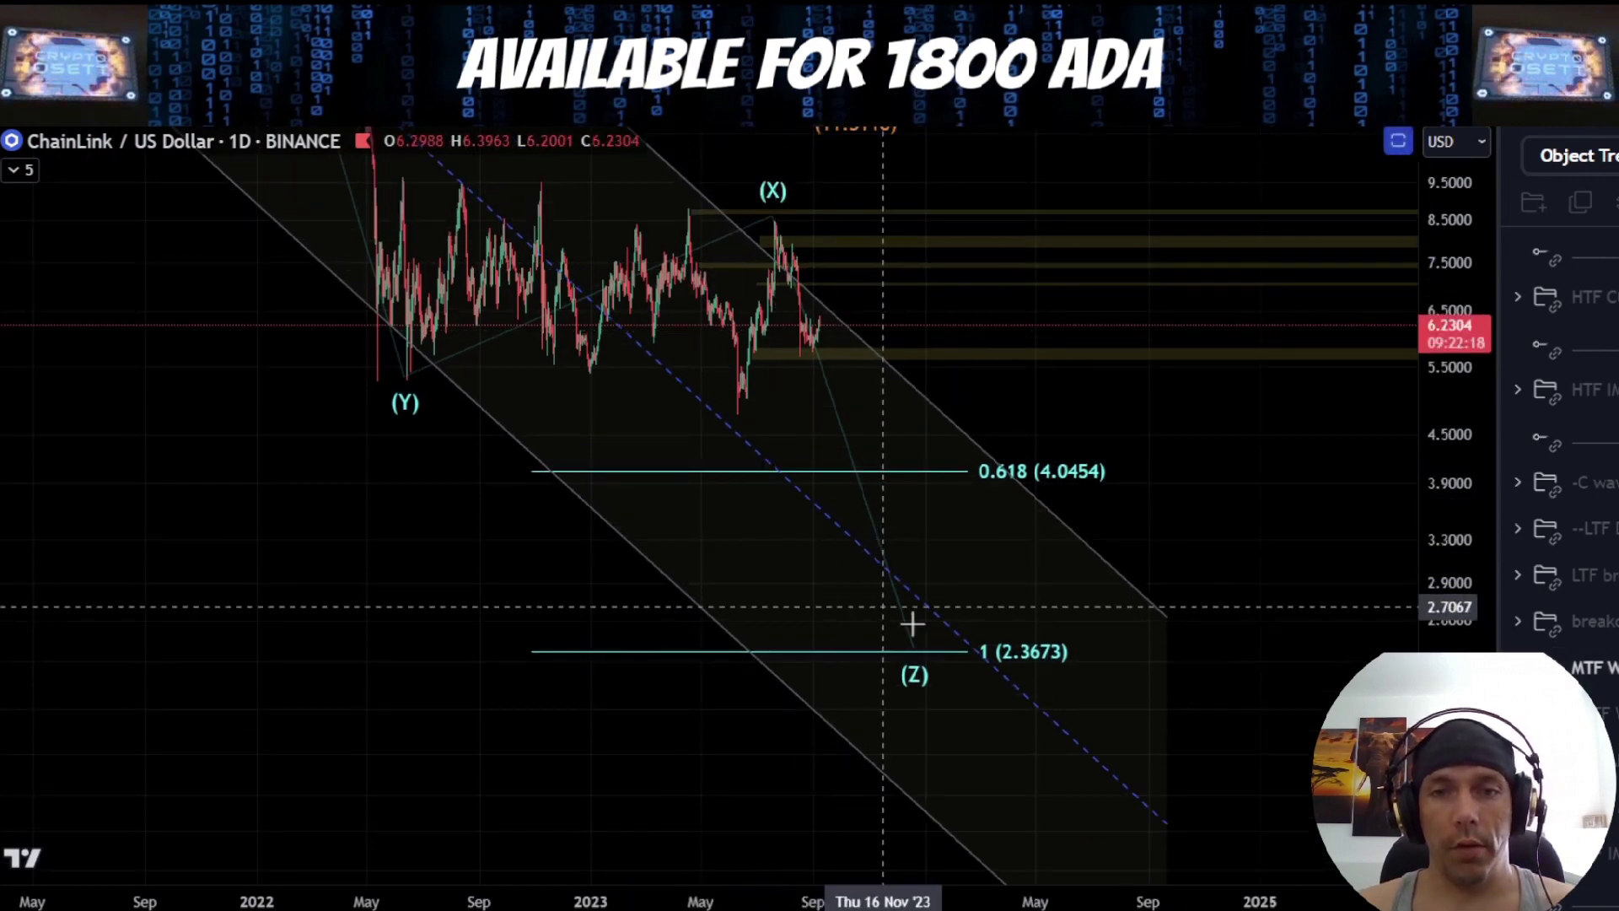
pyautogui.moveTo(988, 421); pyautogui.dragTo(1005, 654)
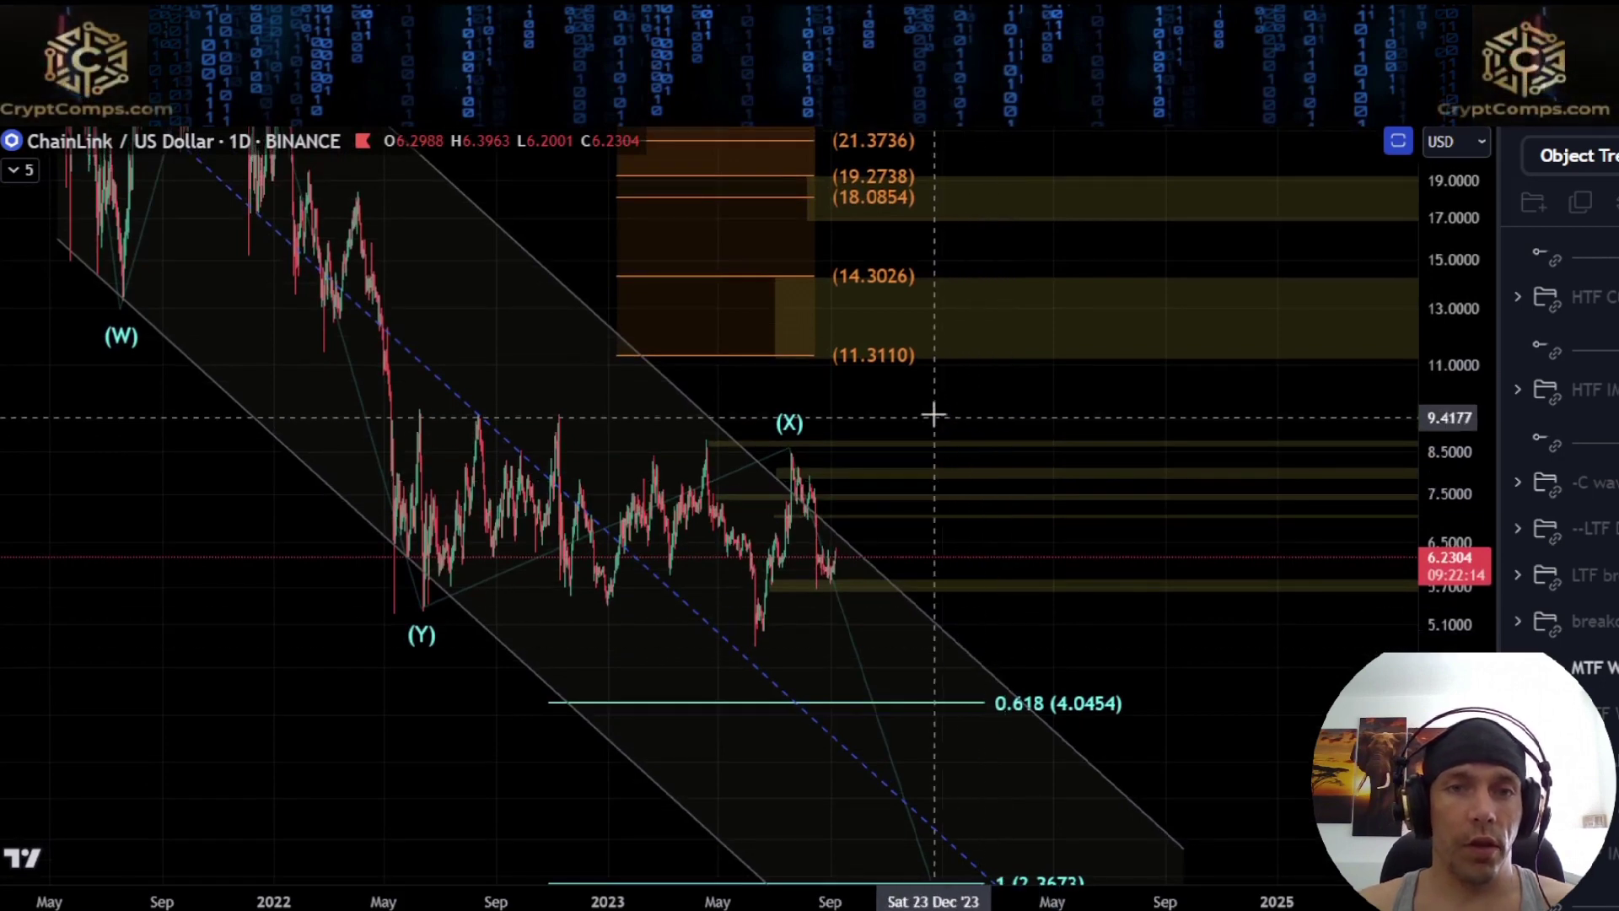
pyautogui.moveTo(935, 416); pyautogui.dragTo(929, 483)
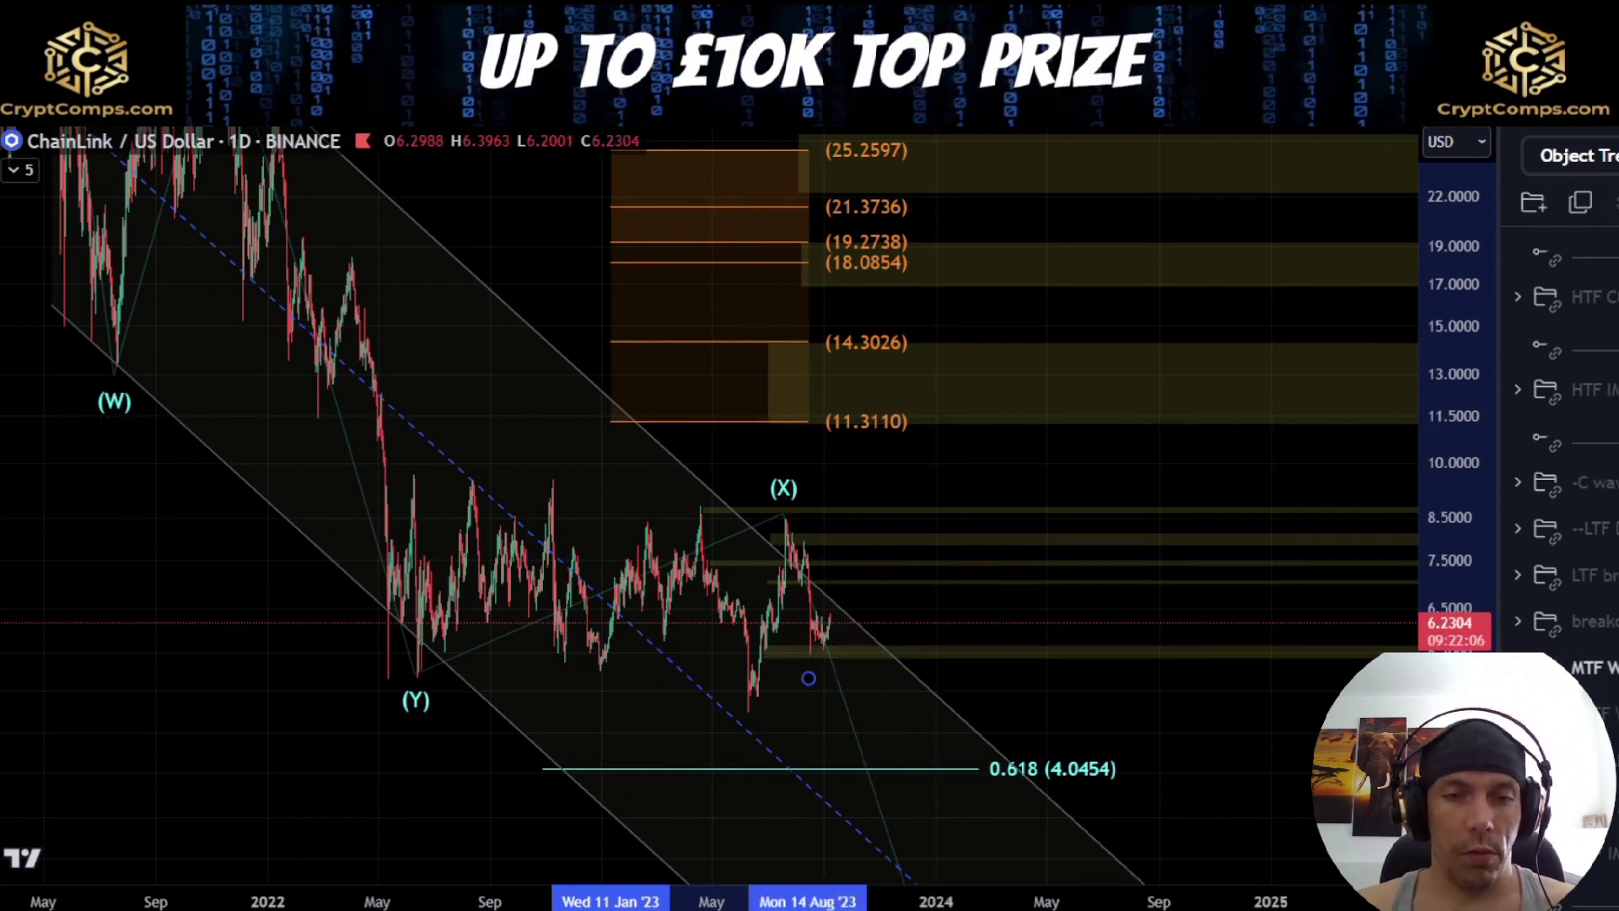
# Replace the MTF channel drawings with the circled w-x-y count and move its y point up near the 1.382 (10.7363) extension
pyautogui.click(1612, 667)
pyautogui.click(1613, 713)
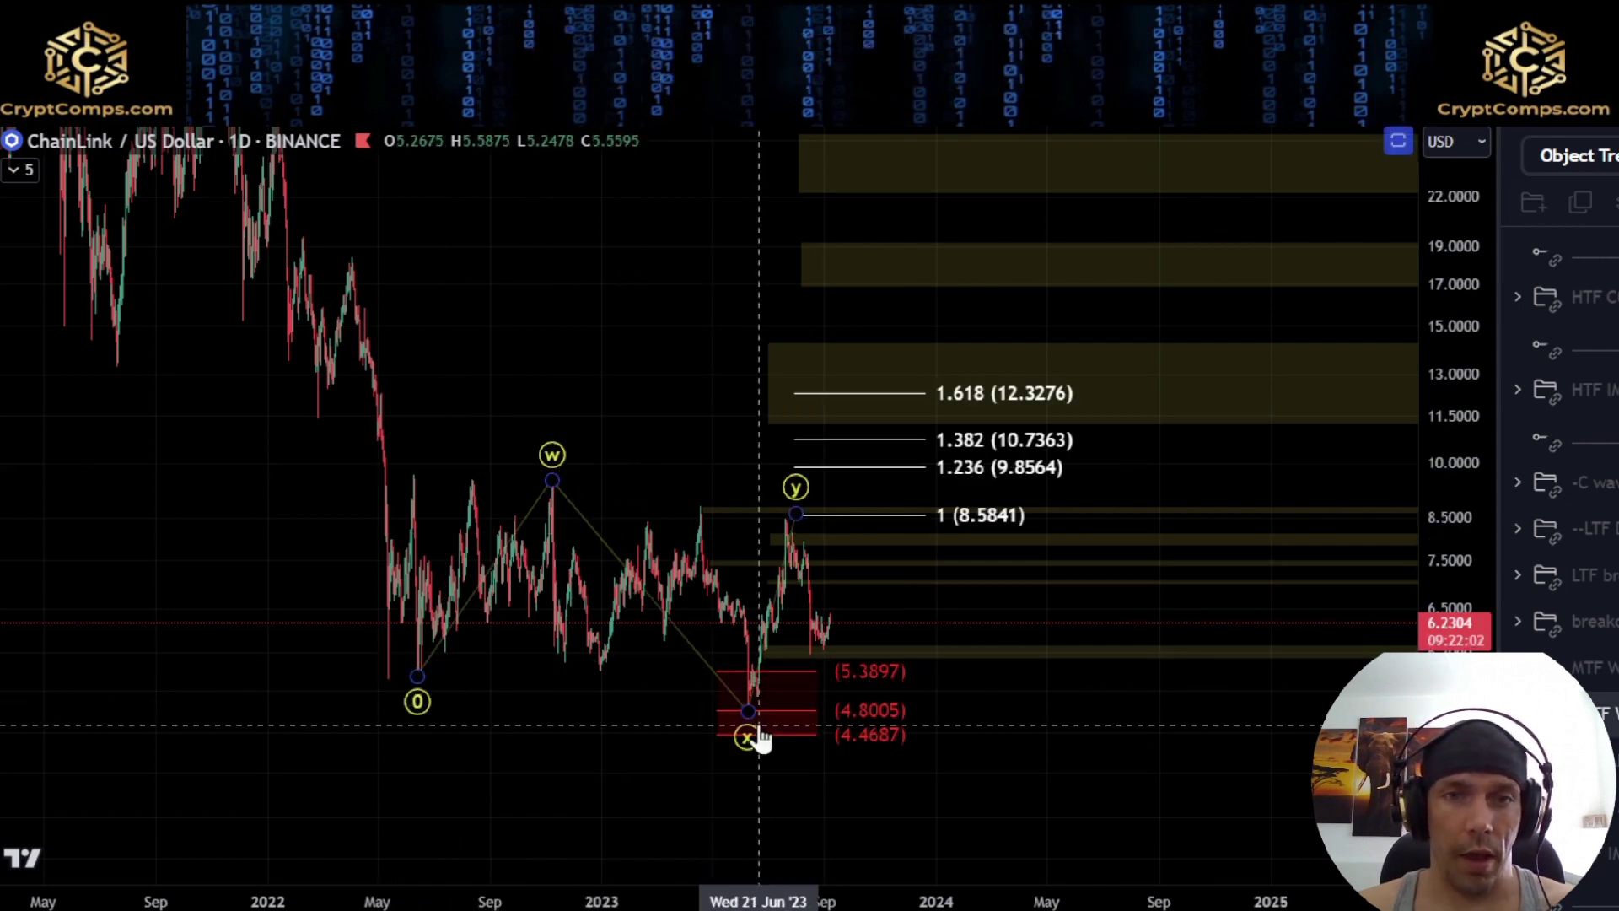
pyautogui.scroll(3, 813, 722)
pyautogui.moveTo(1446, 764); pyautogui.dragTo(1446, 599)
pyautogui.moveTo(1042, 626); pyautogui.dragTo(1064, 466)
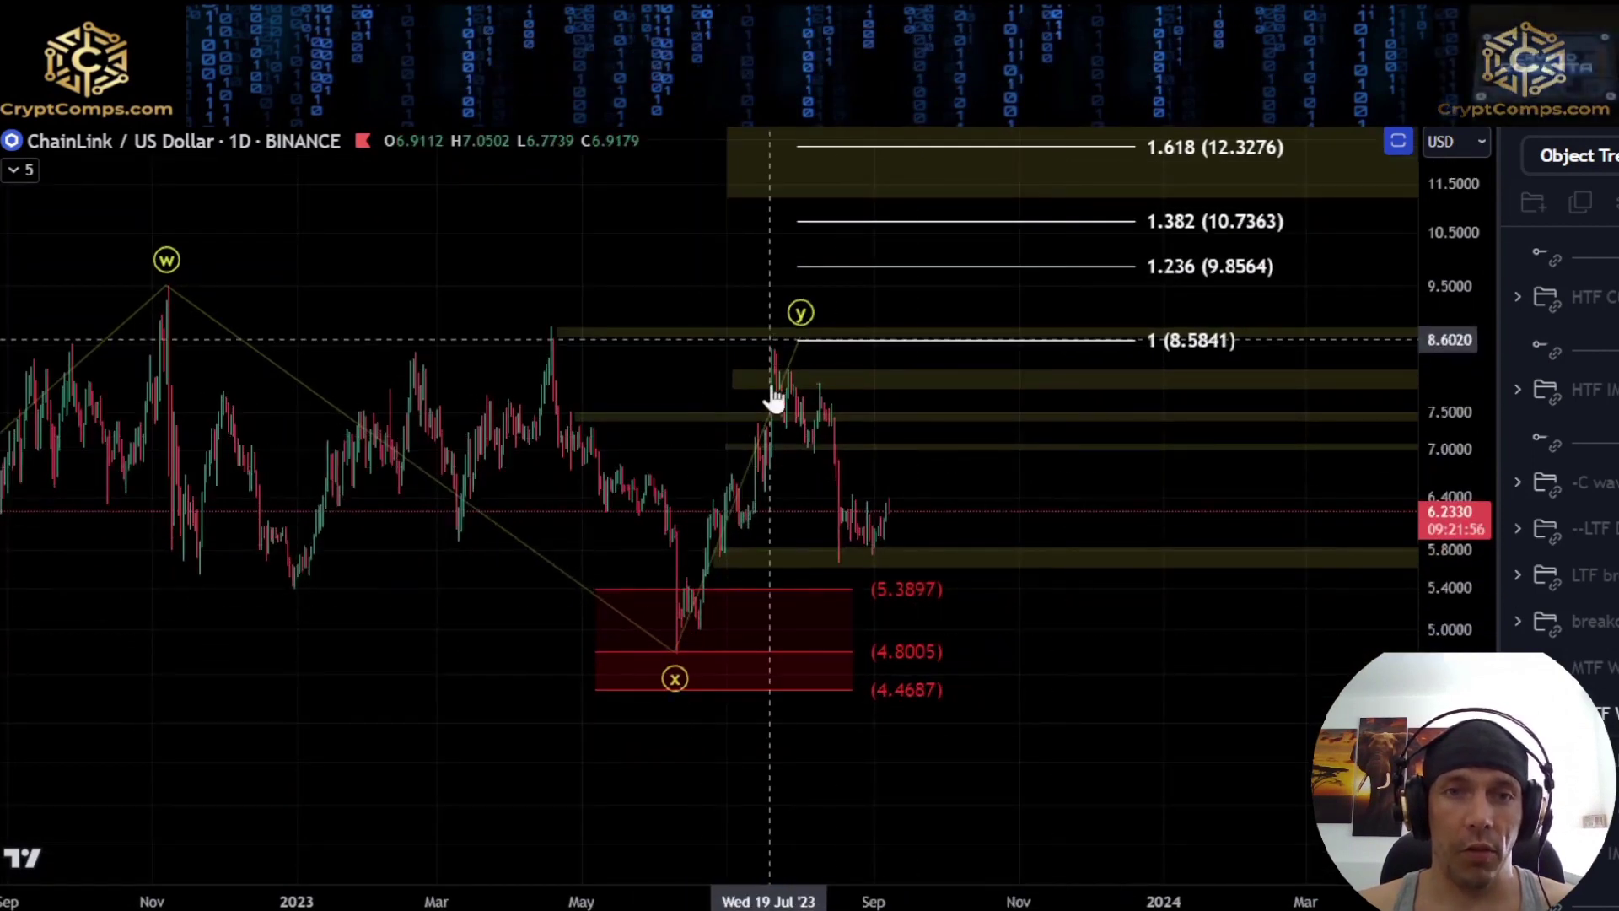
pyautogui.moveTo(798, 337); pyautogui.dragTo(1024, 249)
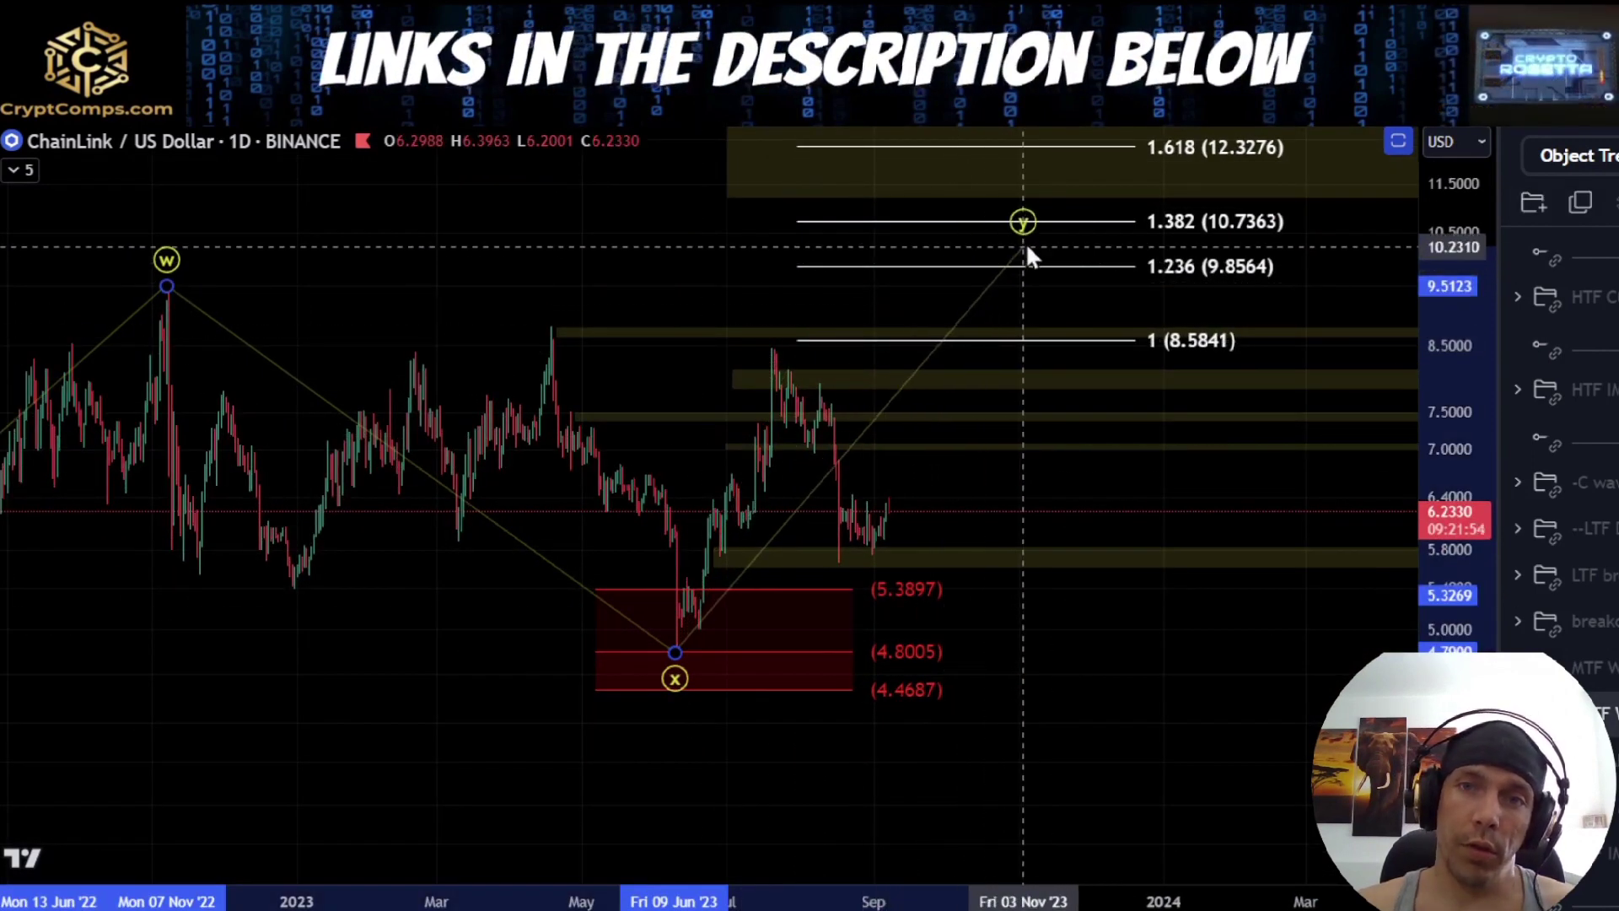
# Sketch a path from x to the July high, down to the lowest yellow zone and up to a circled 1.236 (9.8564), and delete it
pyautogui.moveTo(1009, 470); pyautogui.dragTo(1143, 531)
pyautogui.moveTo(1048, 462); pyautogui.dragTo(1046, 471)
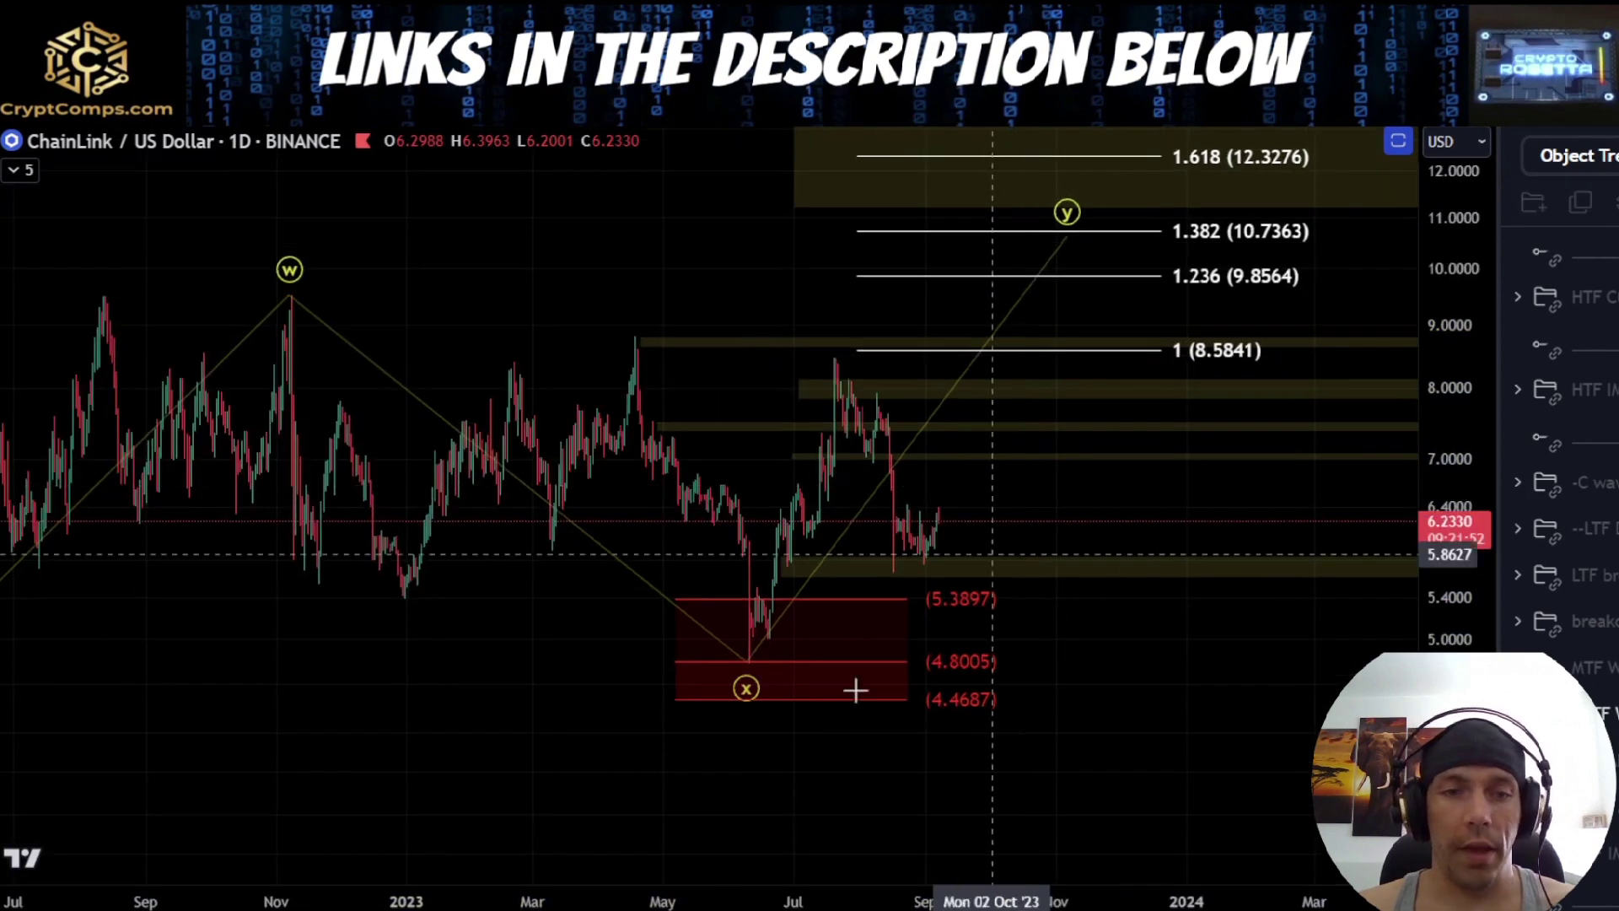
pyautogui.moveTo(761, 654)
pyautogui.mouseDown()
pyautogui.moveTo(850, 354)
pyautogui.moveTo(947, 560)
pyautogui.moveTo(1085, 323)
pyautogui.mouseUp()
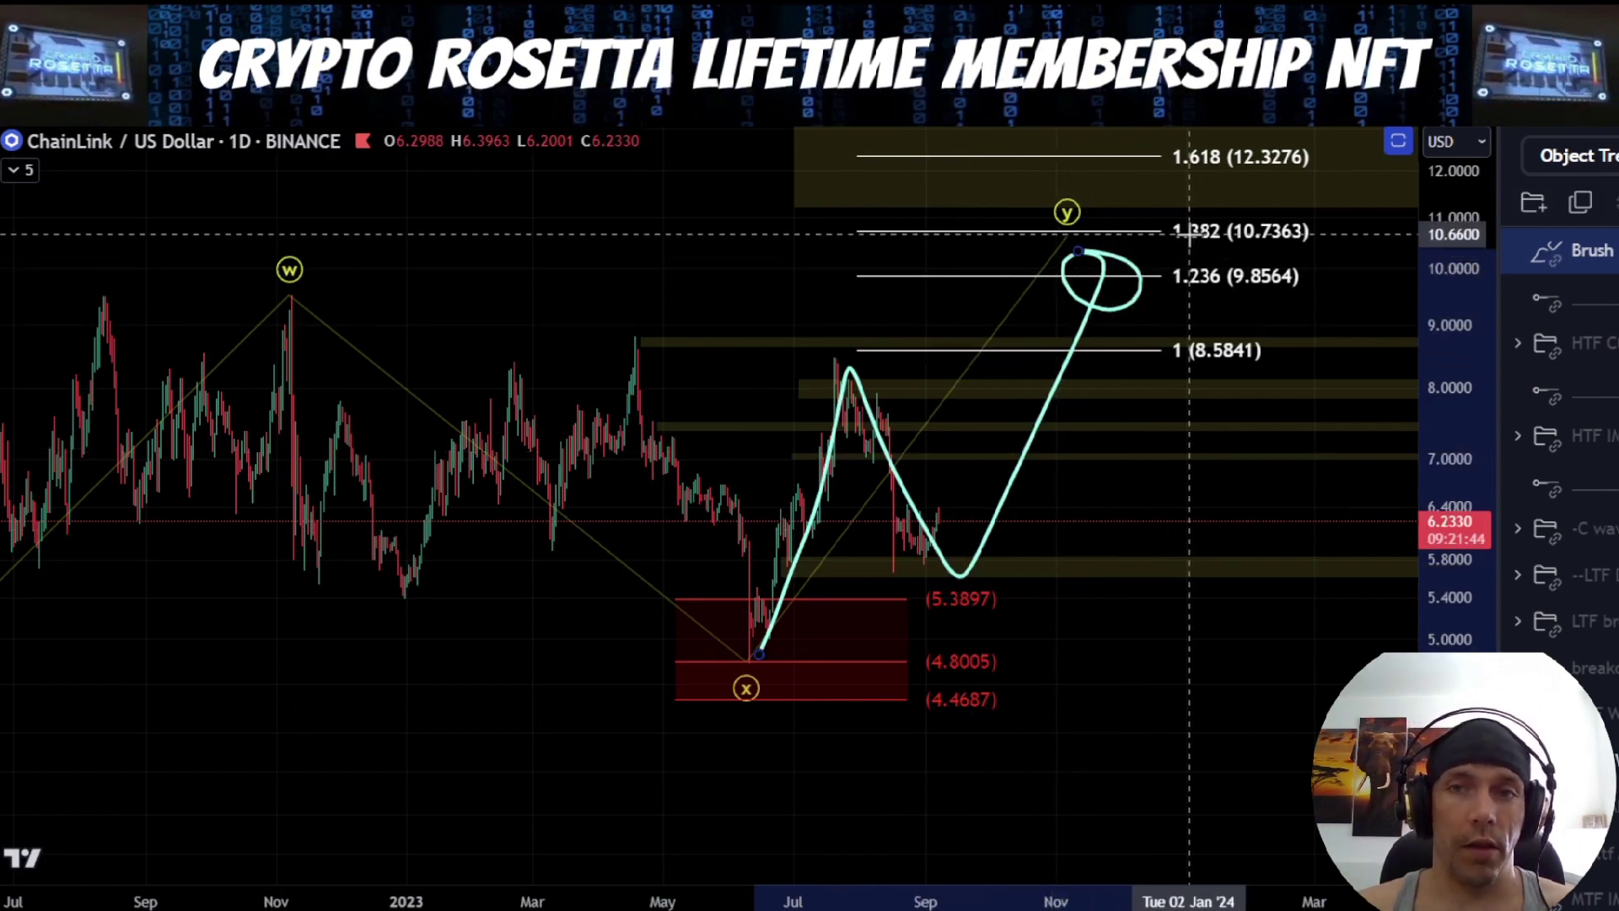
pyautogui.press('Delete')
# Sketch a rise from x to the July high, a dip to the lowest yellow zone and a rebound beyond 1 (8.5841), and undo it
pyautogui.moveTo(695, 297); pyautogui.dragTo(650, 326)
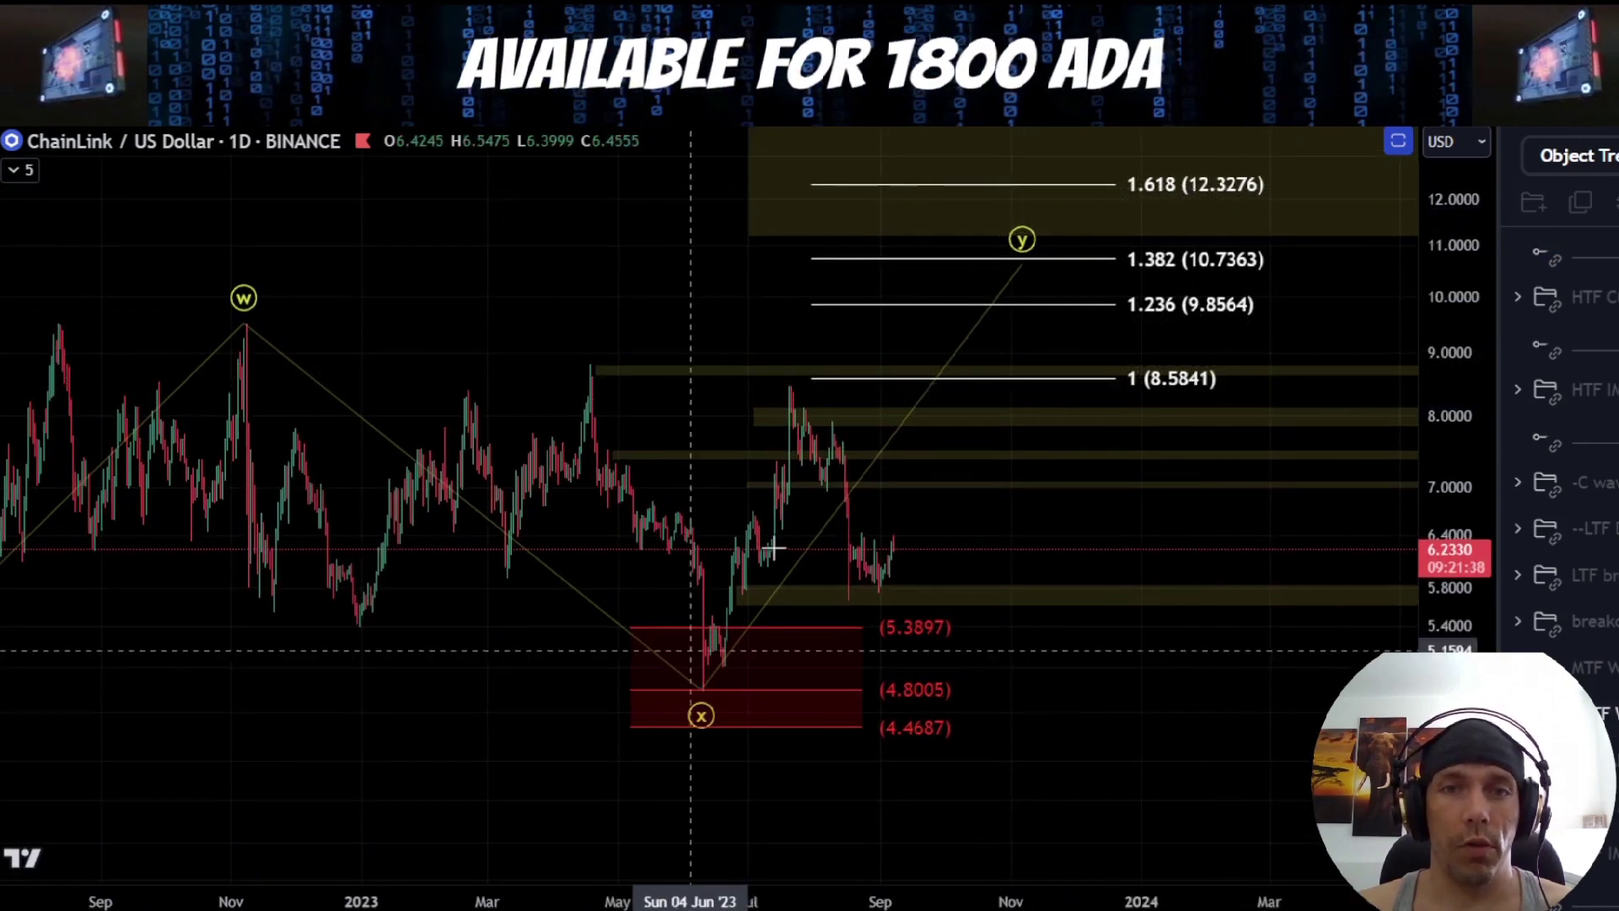
pyautogui.scroll(-3, 687, 388)
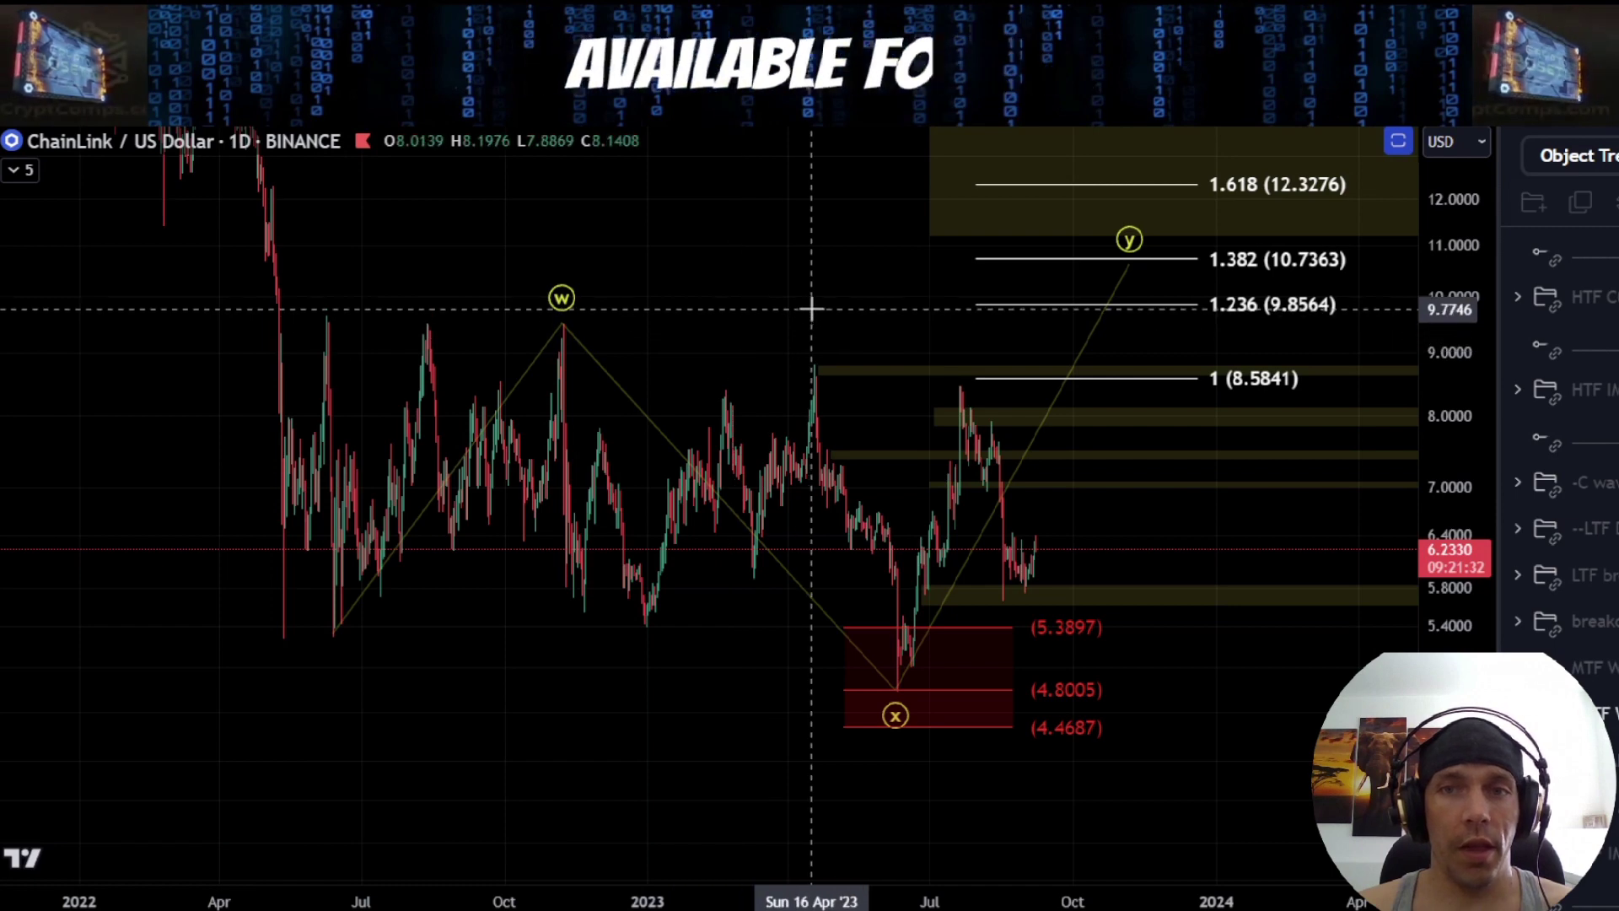
pyautogui.moveTo(851, 314); pyautogui.dragTo(789, 390)
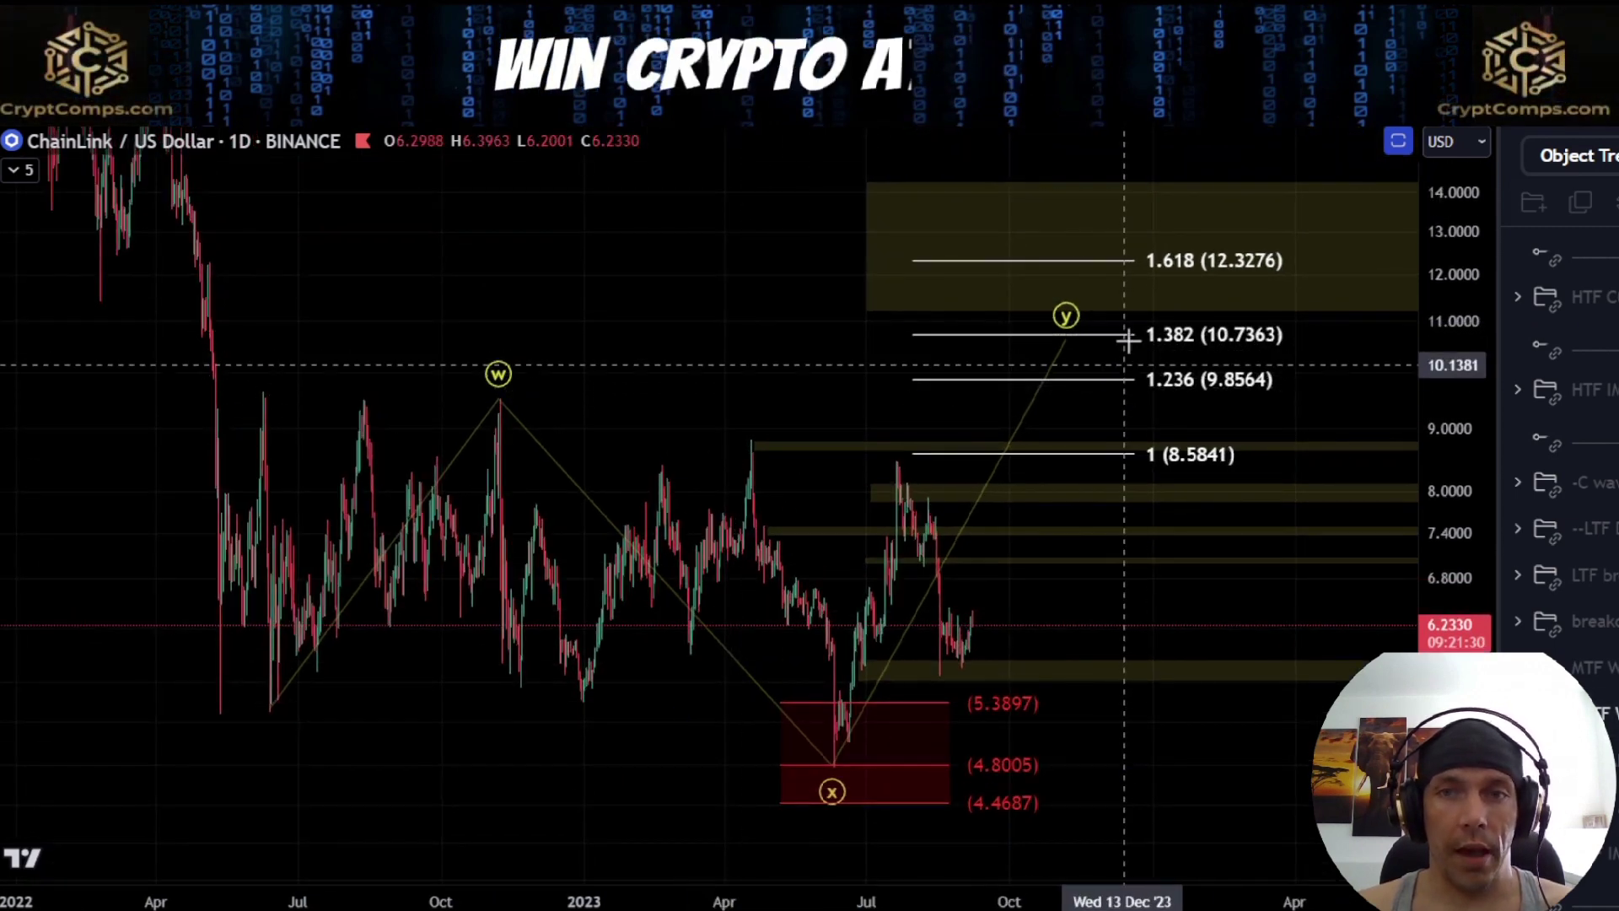
pyautogui.scroll(-4, 481, 336)
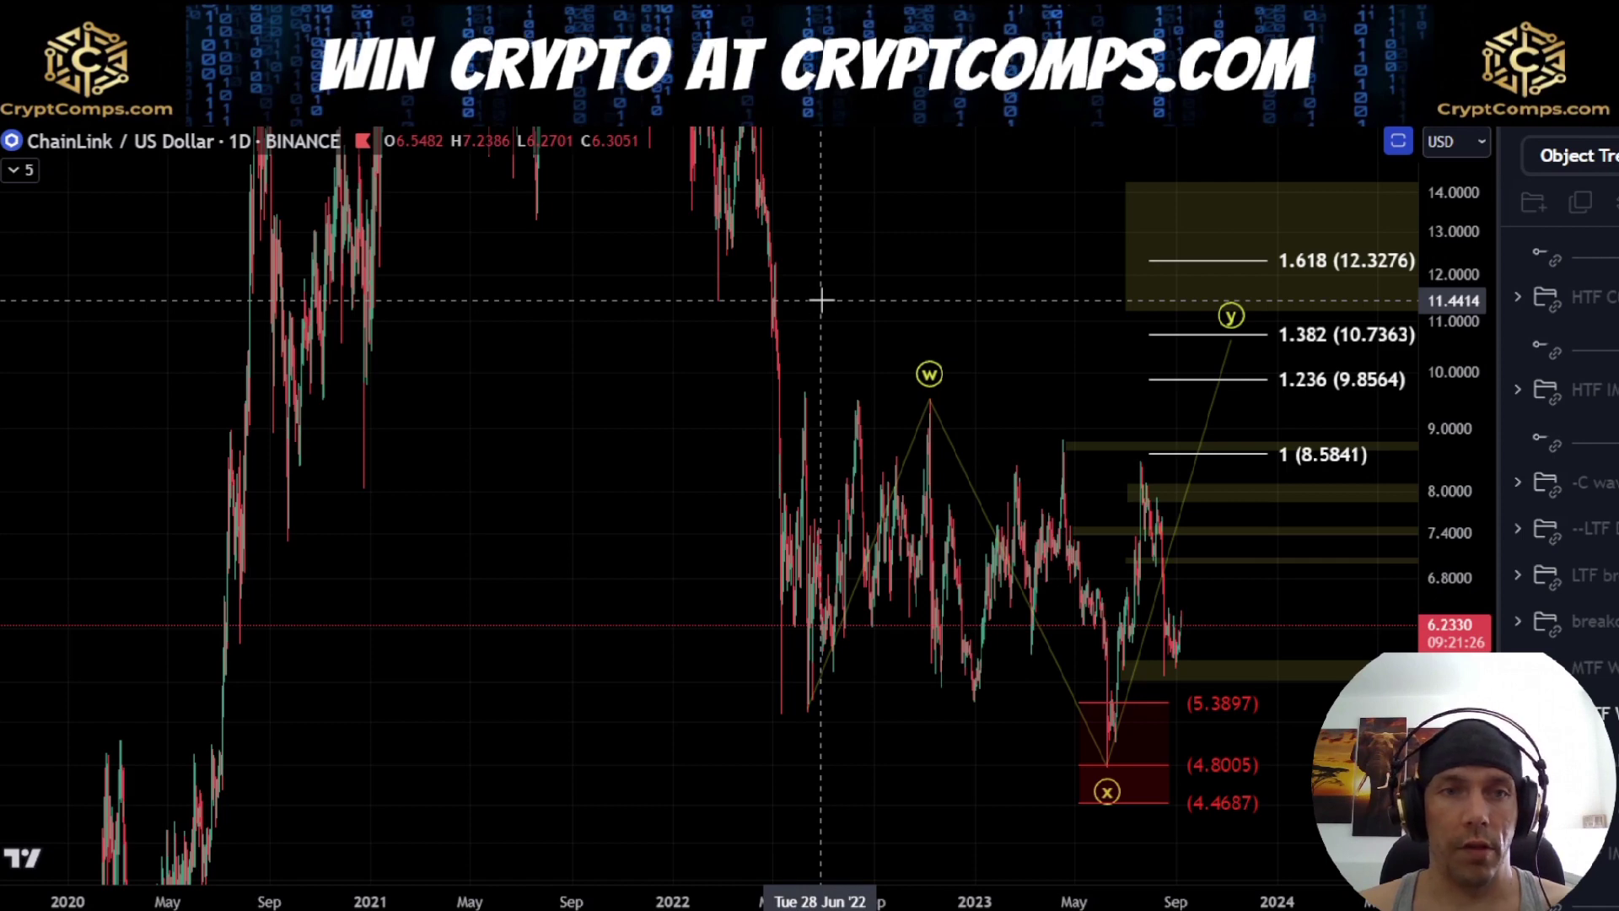
pyautogui.moveTo(1054, 342); pyautogui.dragTo(713, 369)
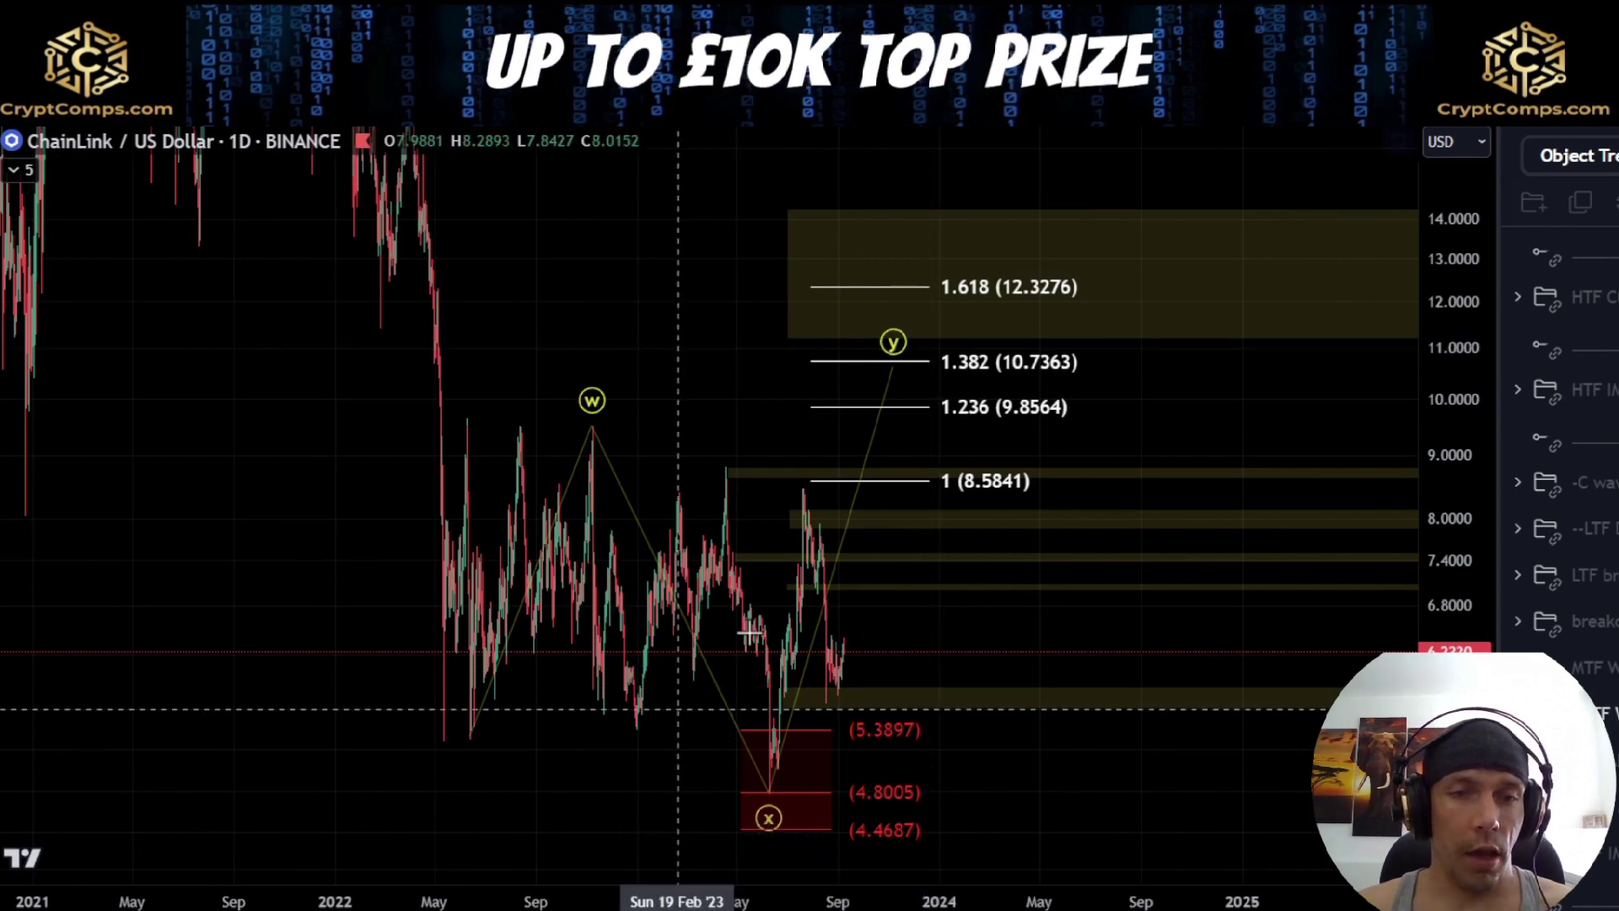
pyautogui.moveTo(776, 755)
pyautogui.mouseDown()
pyautogui.moveTo(786, 632)
pyautogui.moveTo(830, 593)
pyautogui.mouseUp()
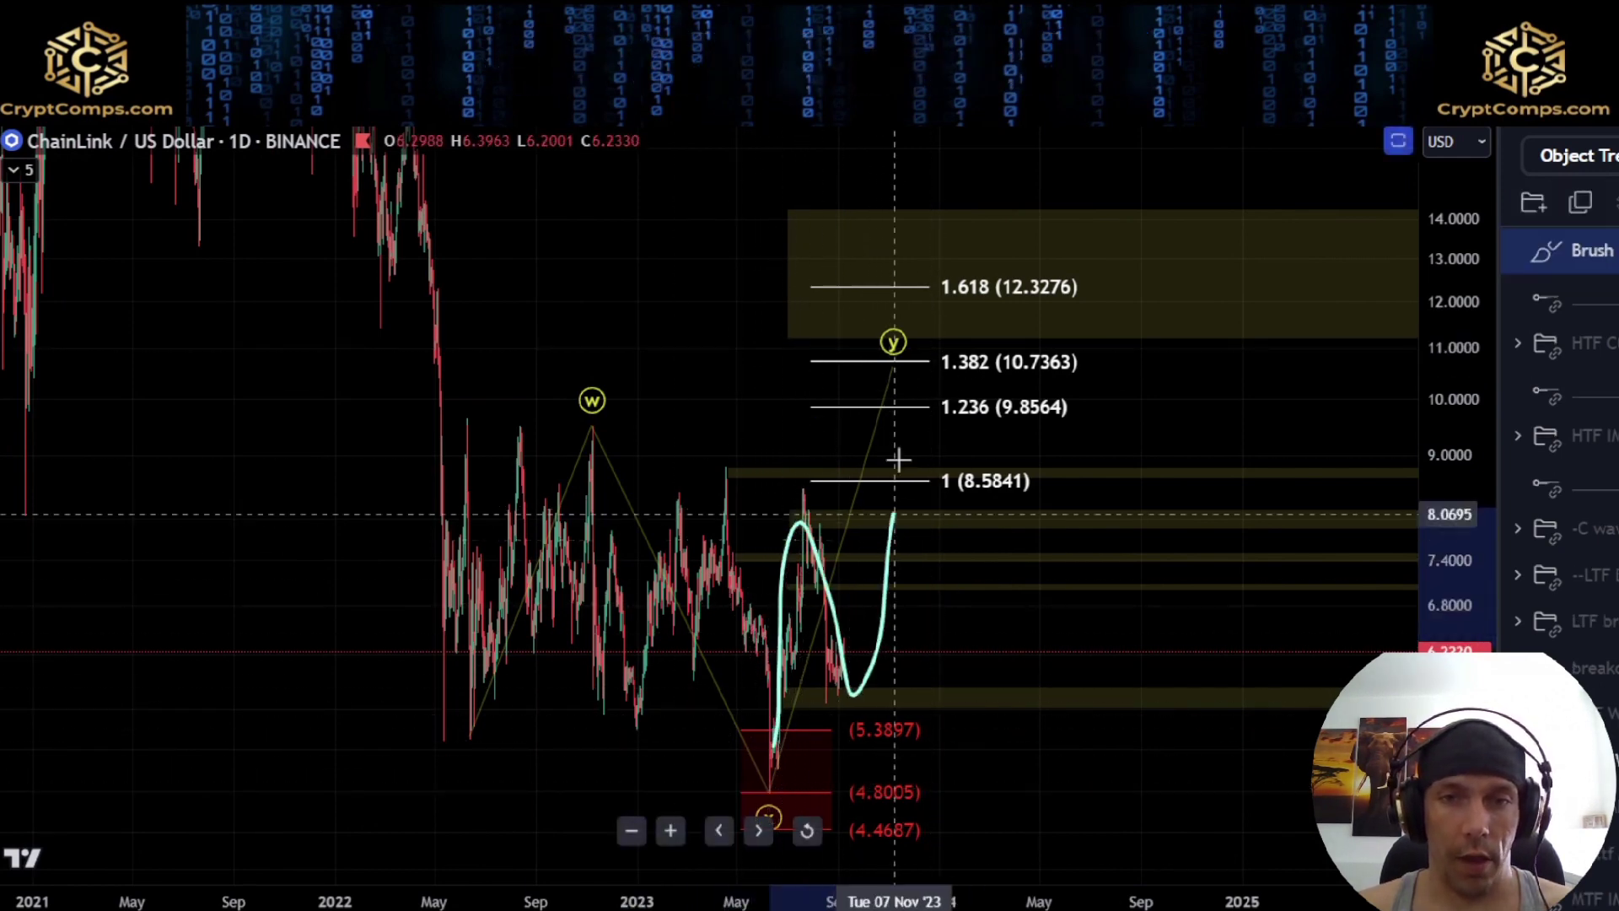
pyautogui.moveTo(897, 485); pyautogui.dragTo(911, 426)
pyautogui.hotkey('ctrl', 'z')
# Sketch the zigzag drop from the July high to the August low with a rebound, deleting the strokes
pyautogui.scroll(5, 896, 716)
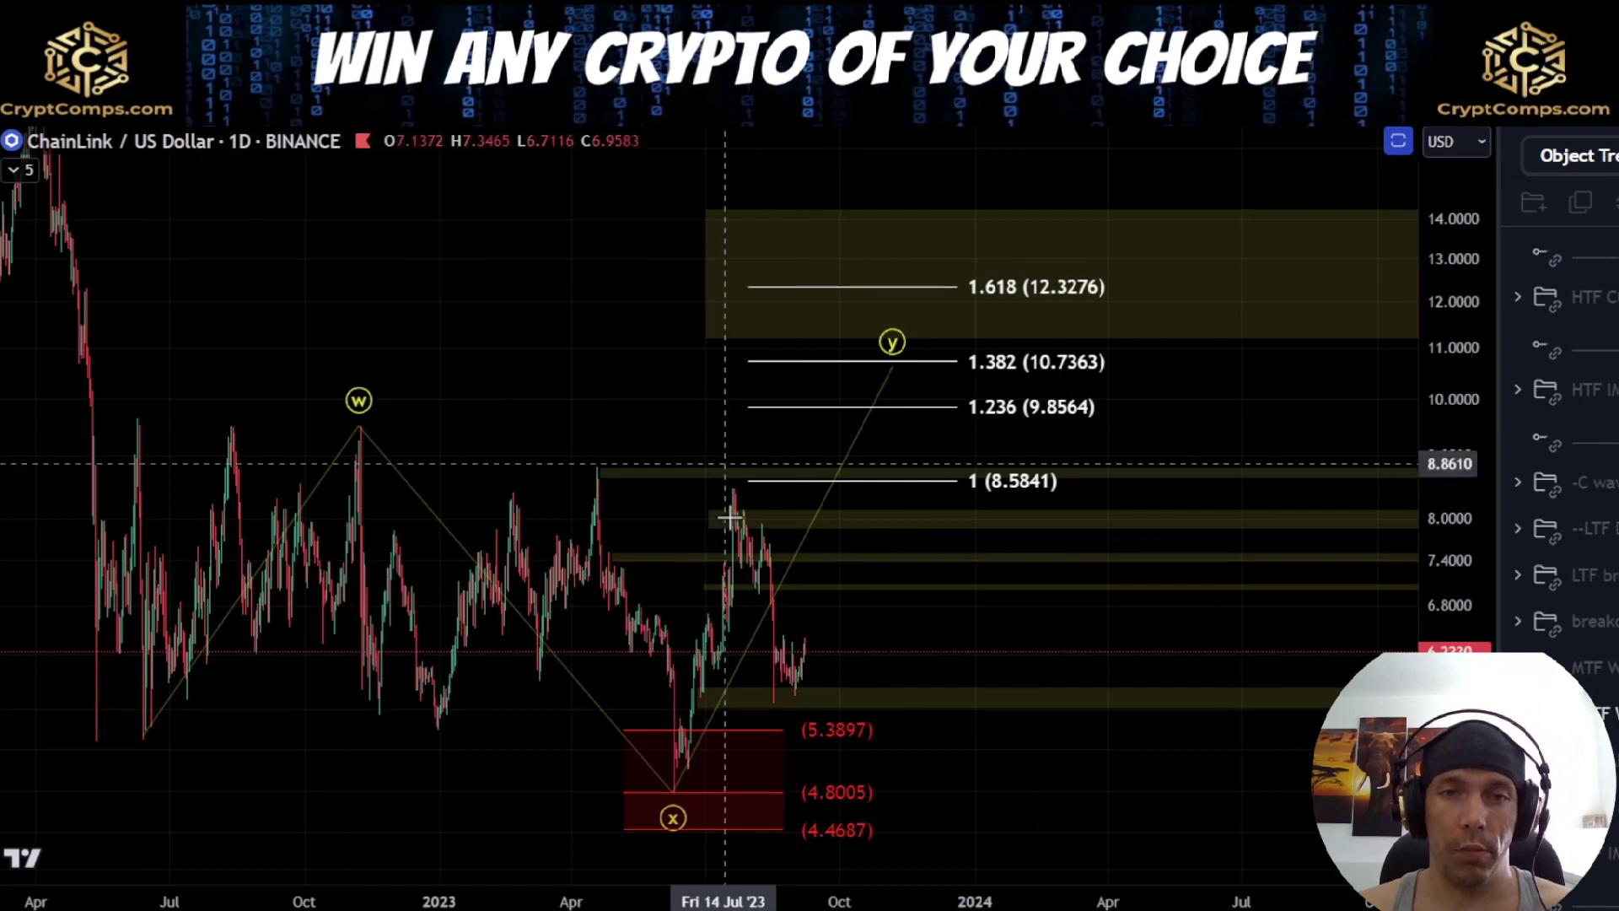
pyautogui.scroll(5, 763, 546)
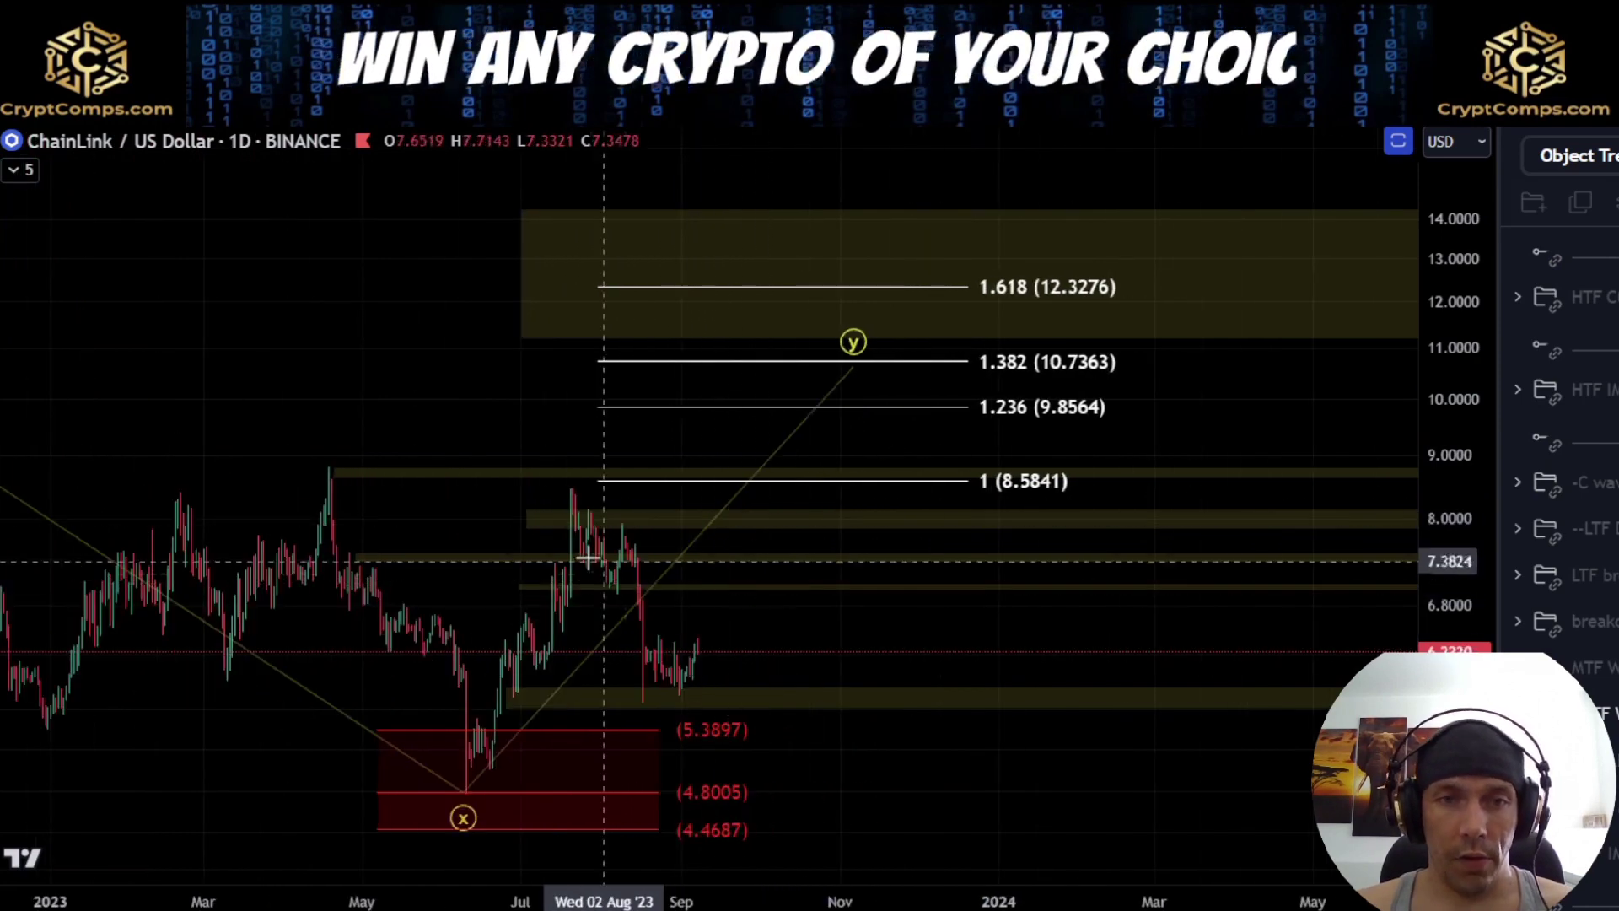
pyautogui.moveTo(577, 511)
pyautogui.mouseDown()
pyautogui.moveTo(605, 519)
pyautogui.moveTo(617, 593)
pyautogui.mouseUp()
pyautogui.press('Delete')
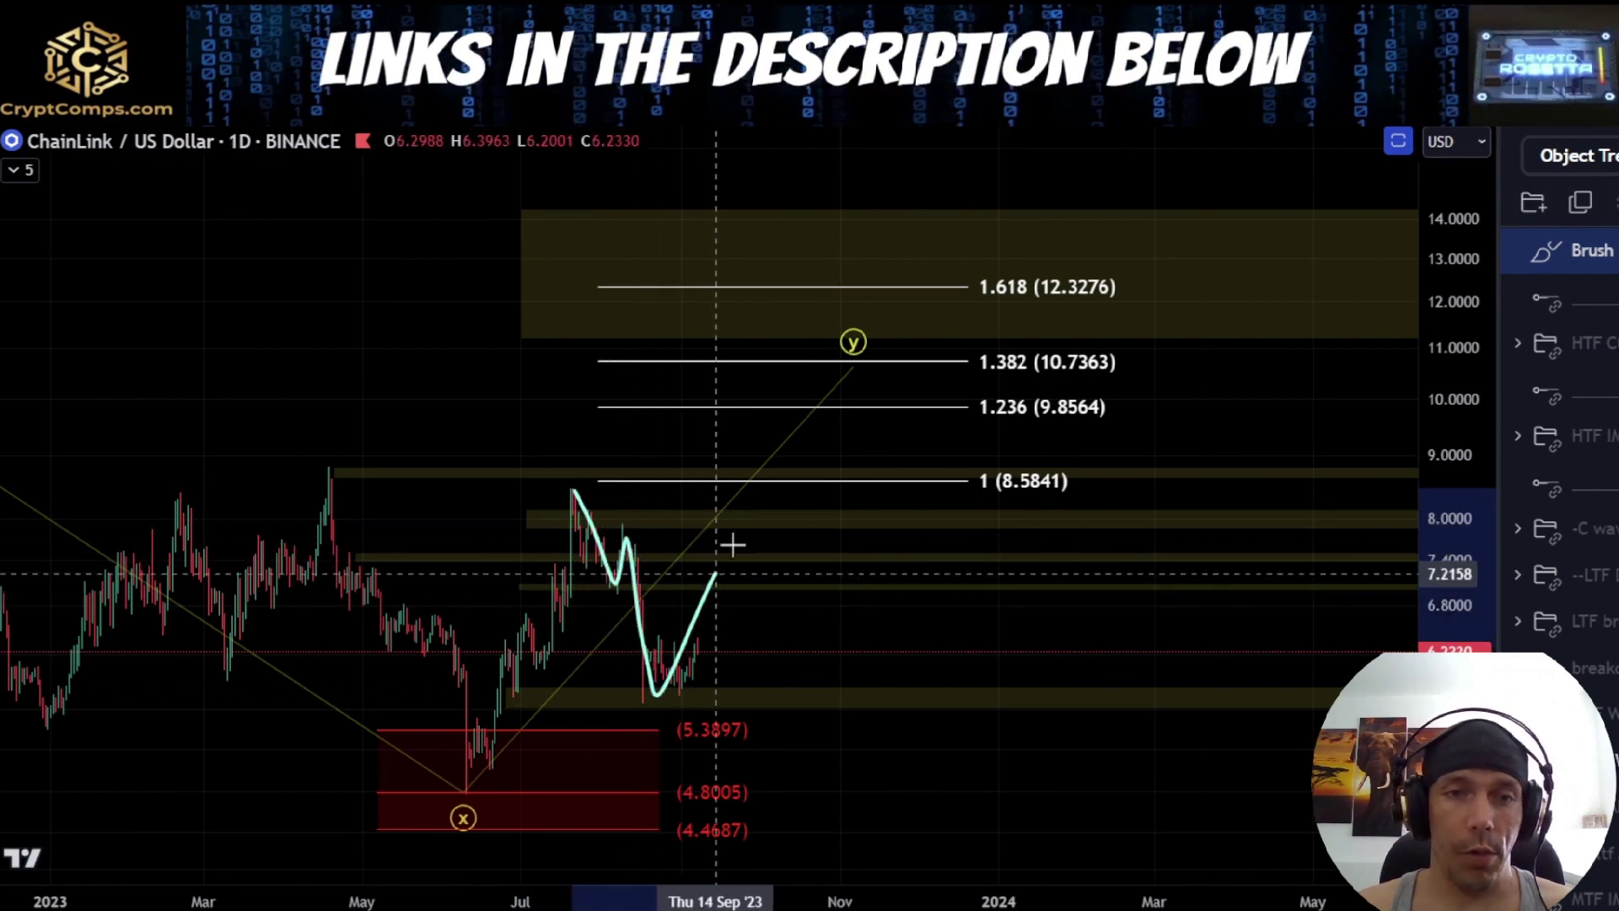
pyautogui.press('Delete')
pyautogui.moveTo(576, 520)
pyautogui.mouseDown()
pyautogui.moveTo(651, 529)
pyautogui.moveTo(675, 541)
pyautogui.moveTo(663, 553)
pyautogui.mouseUp()
pyautogui.press('Delete')
# Show the LTF breakdown drawings over the w-x-y count to compare both, and hide them again
pyautogui.scroll(4, 791, 664)
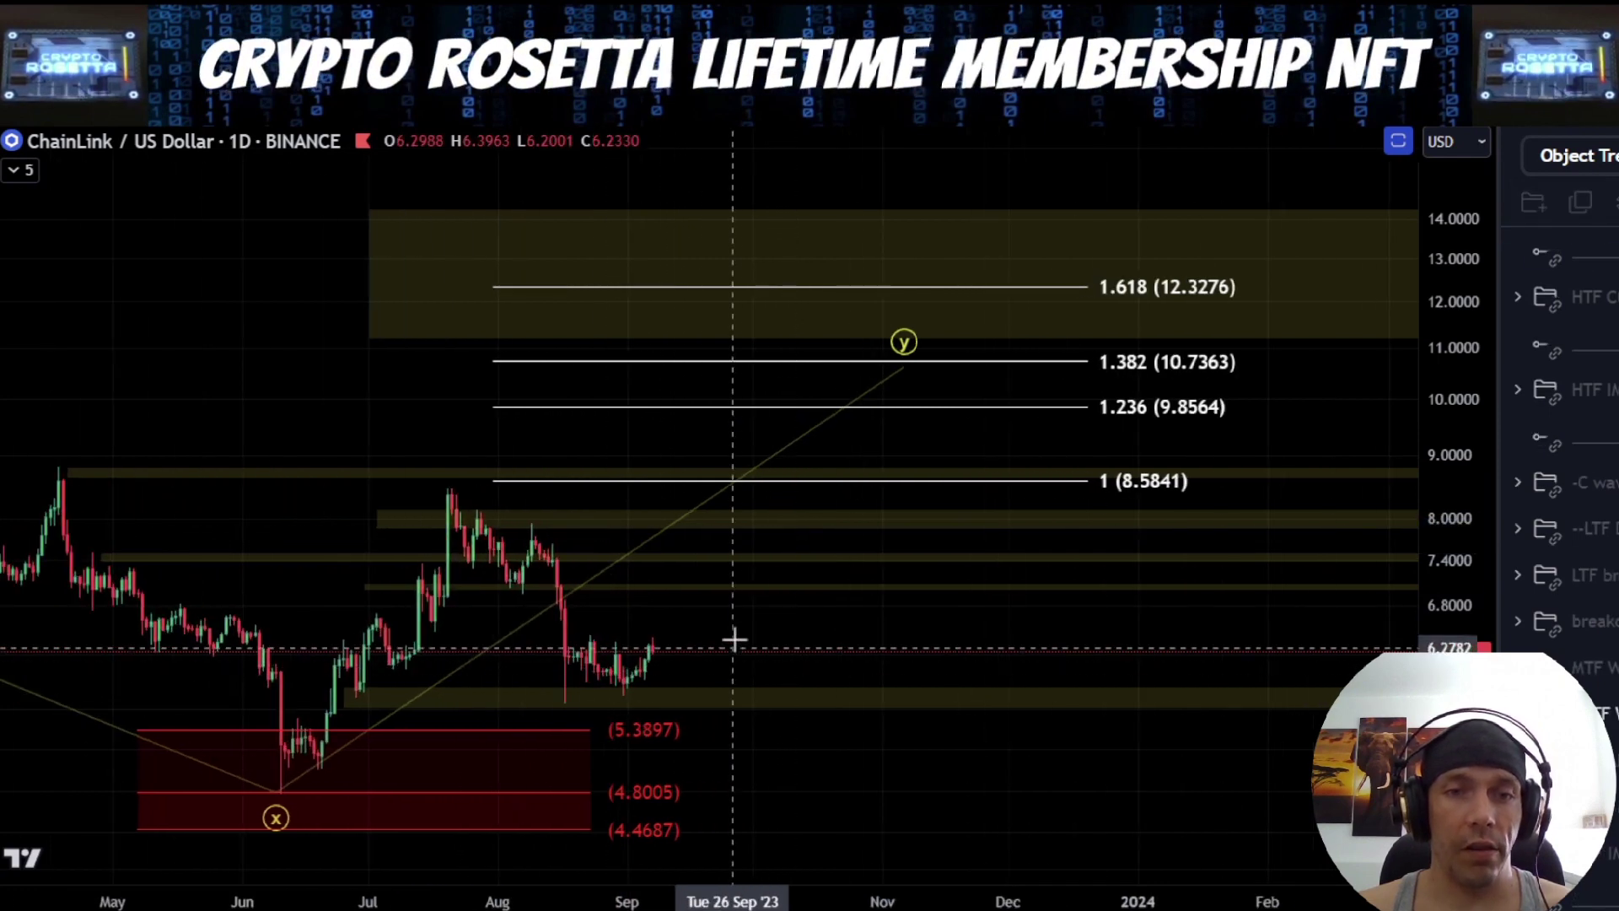
pyautogui.moveTo(752, 621); pyautogui.dragTo(912, 535)
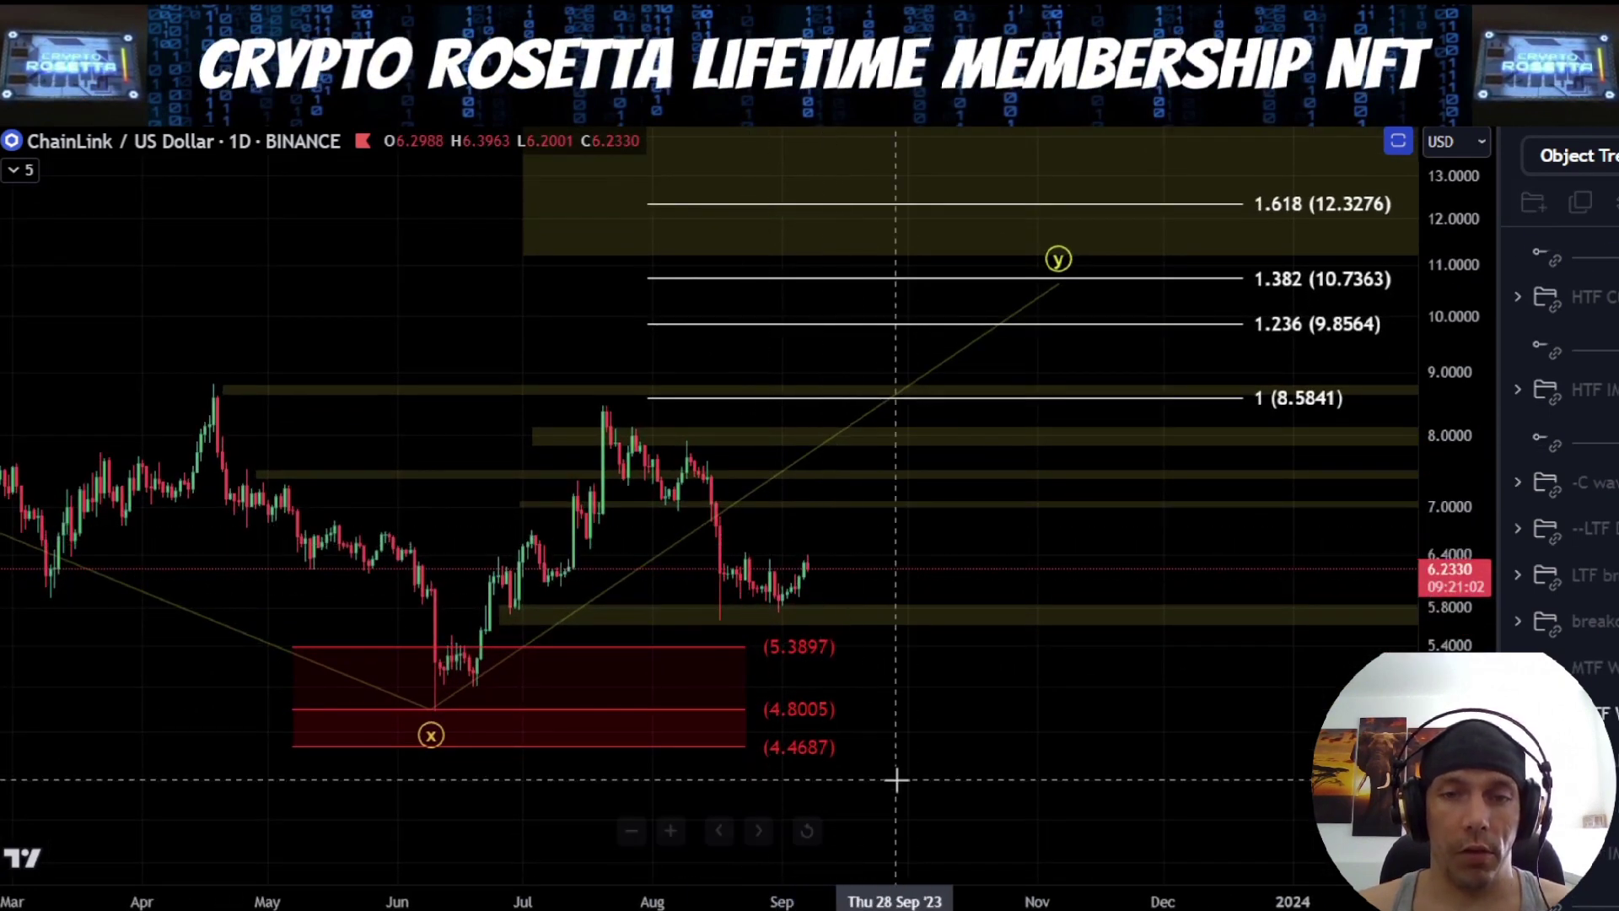
pyautogui.moveTo(1454, 590); pyautogui.dragTo(1454, 337)
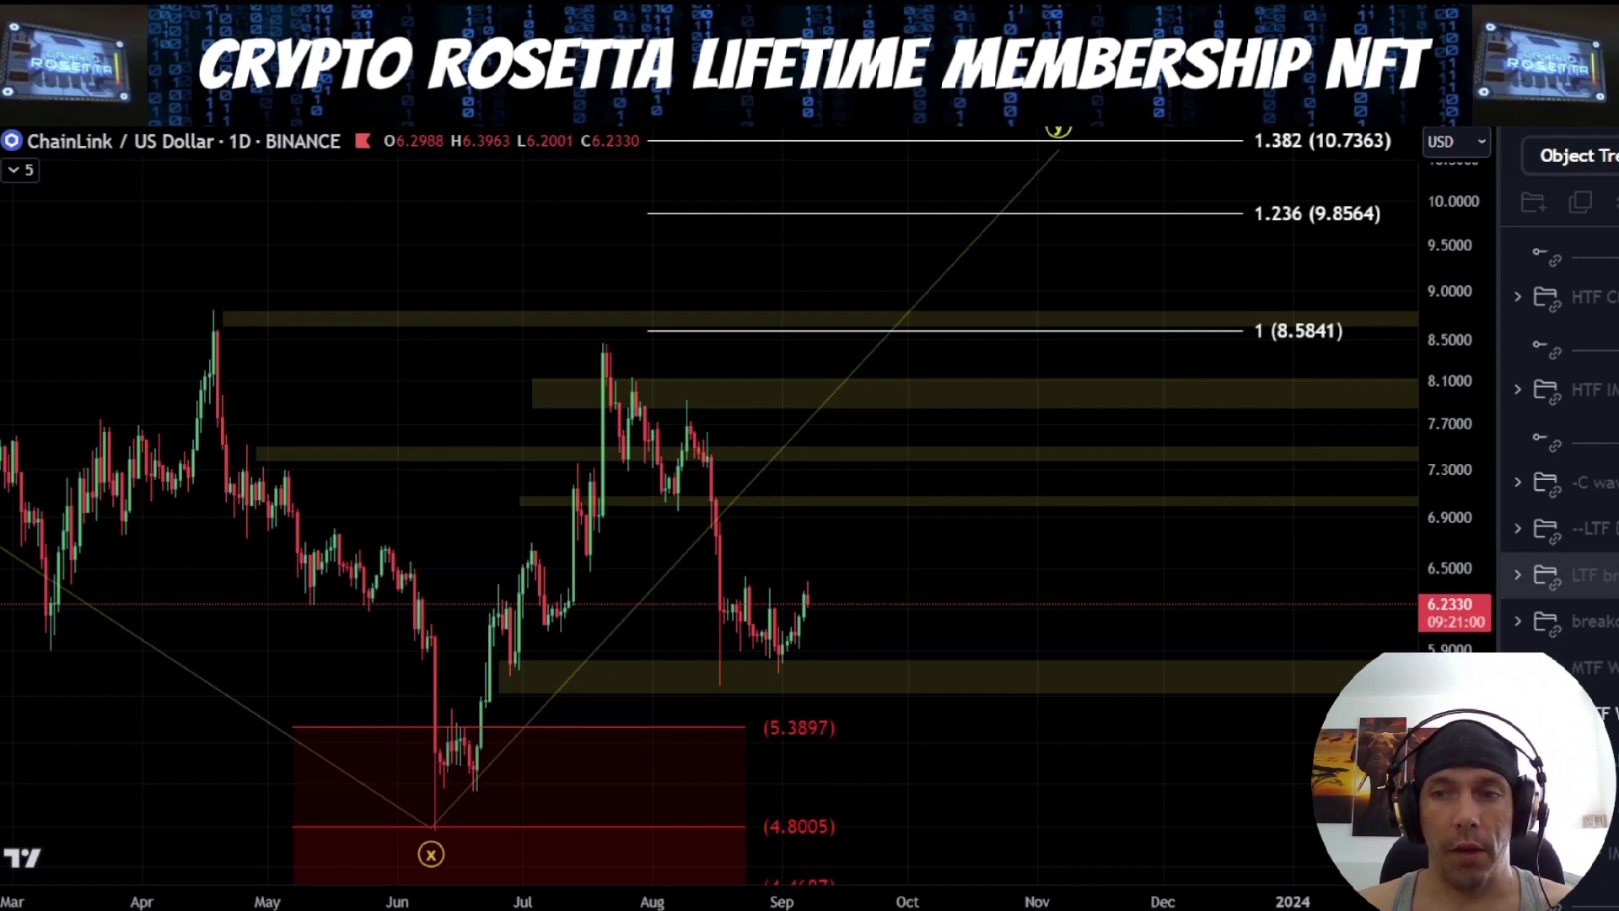
pyautogui.click(1611, 575)
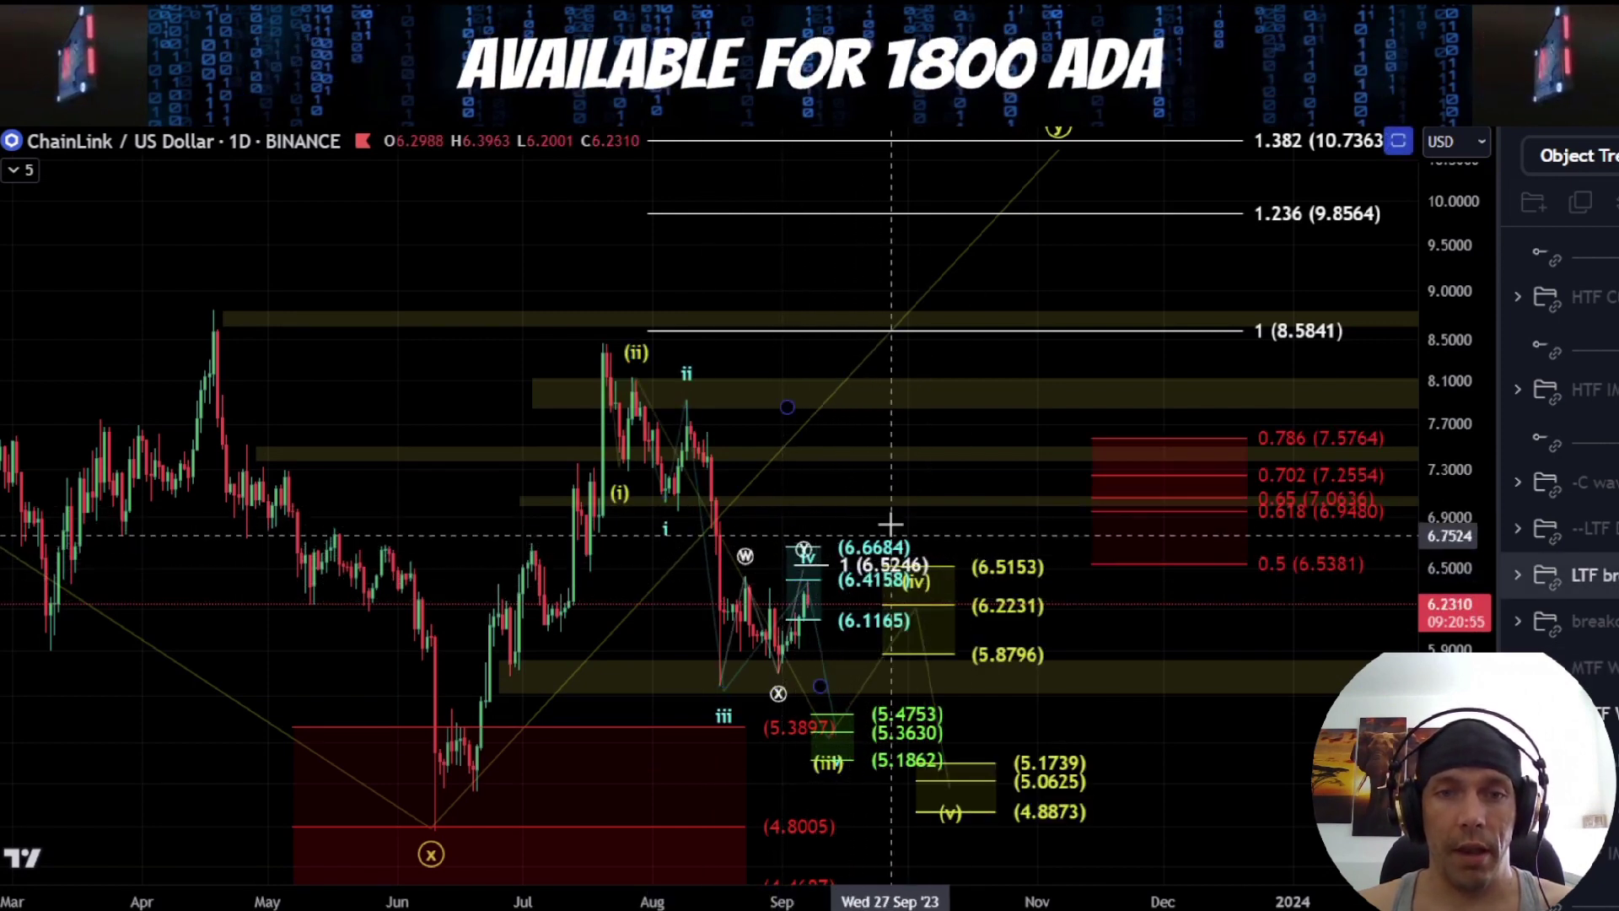
pyautogui.click(1603, 575)
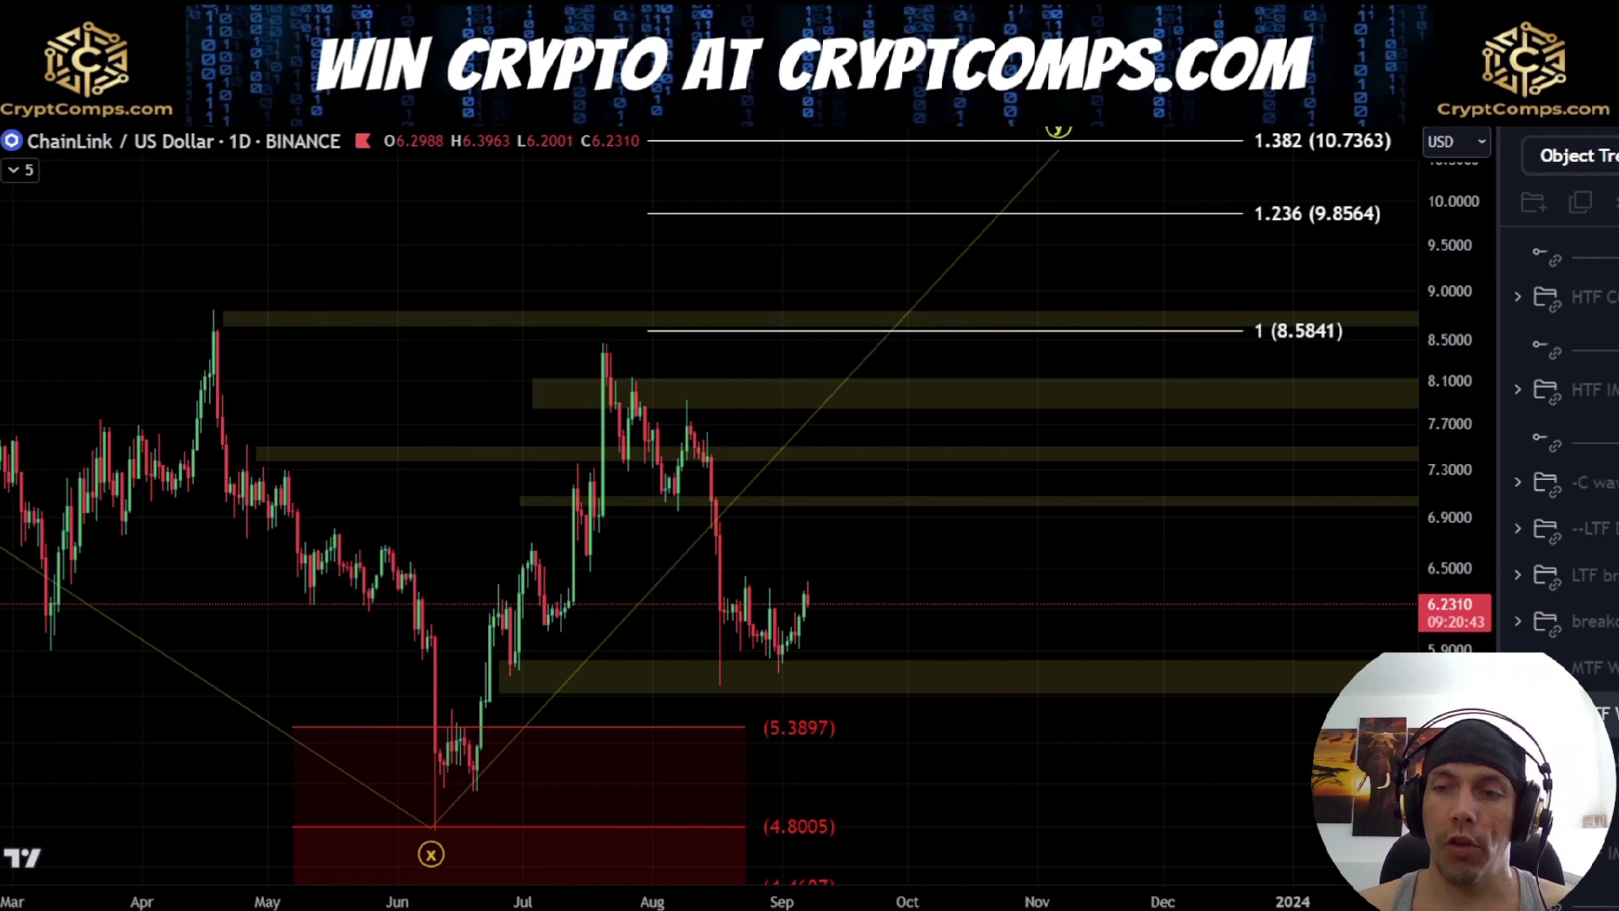
# Hide the circled w-x-y count and show the breakdown group with the a-b-c count and the invalidation line
pyautogui.click(1607, 713)
pyautogui.click(1607, 575)
pyautogui.click(1607, 575)
pyautogui.click(1607, 621)
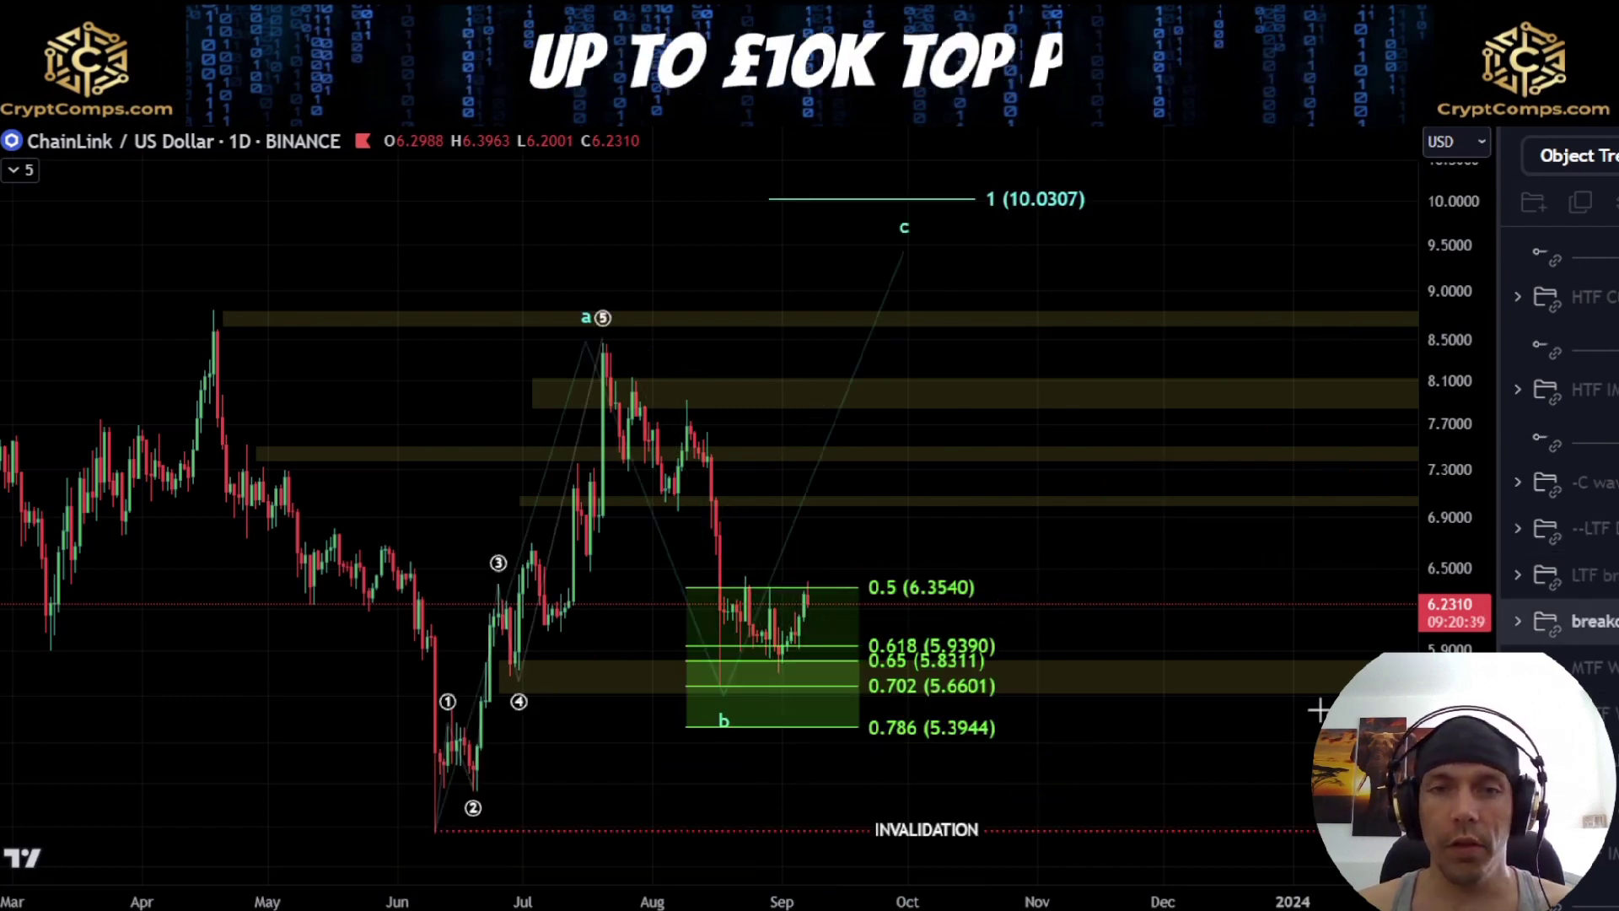
# Switch the chart to the 2h timeframe and bring the full a-b-c count from the June low into view
pyautogui.scroll(5, 783, 676)
pyautogui.moveTo(873, 527); pyautogui.dragTo(966, 466)
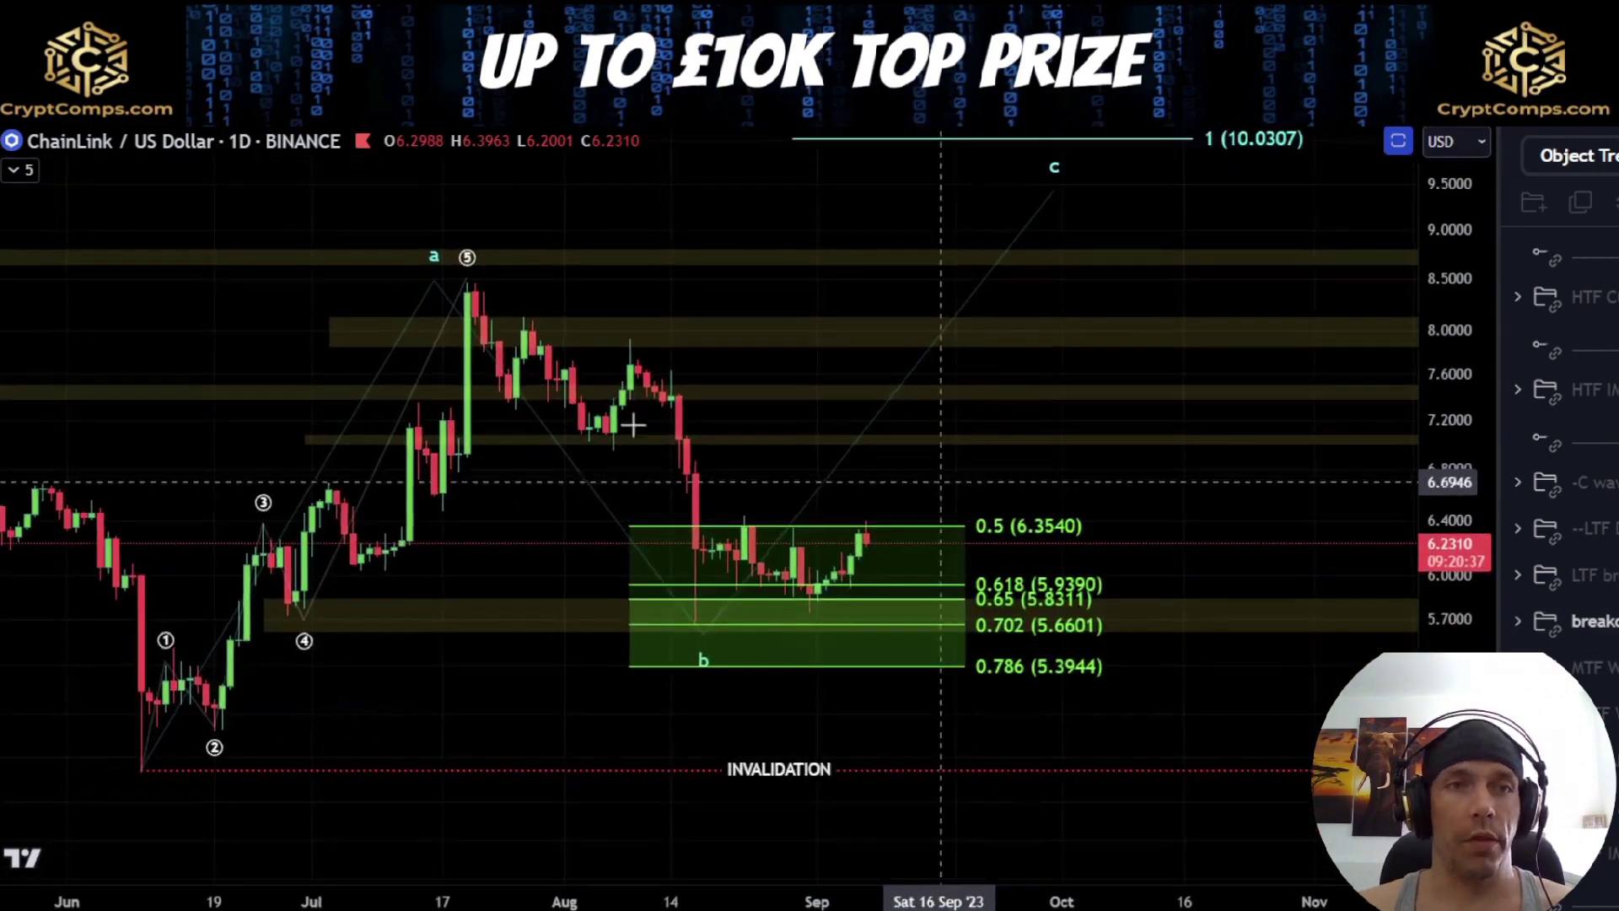
pyautogui.click(371, 113)
pyautogui.scroll(-5, 607, 464)
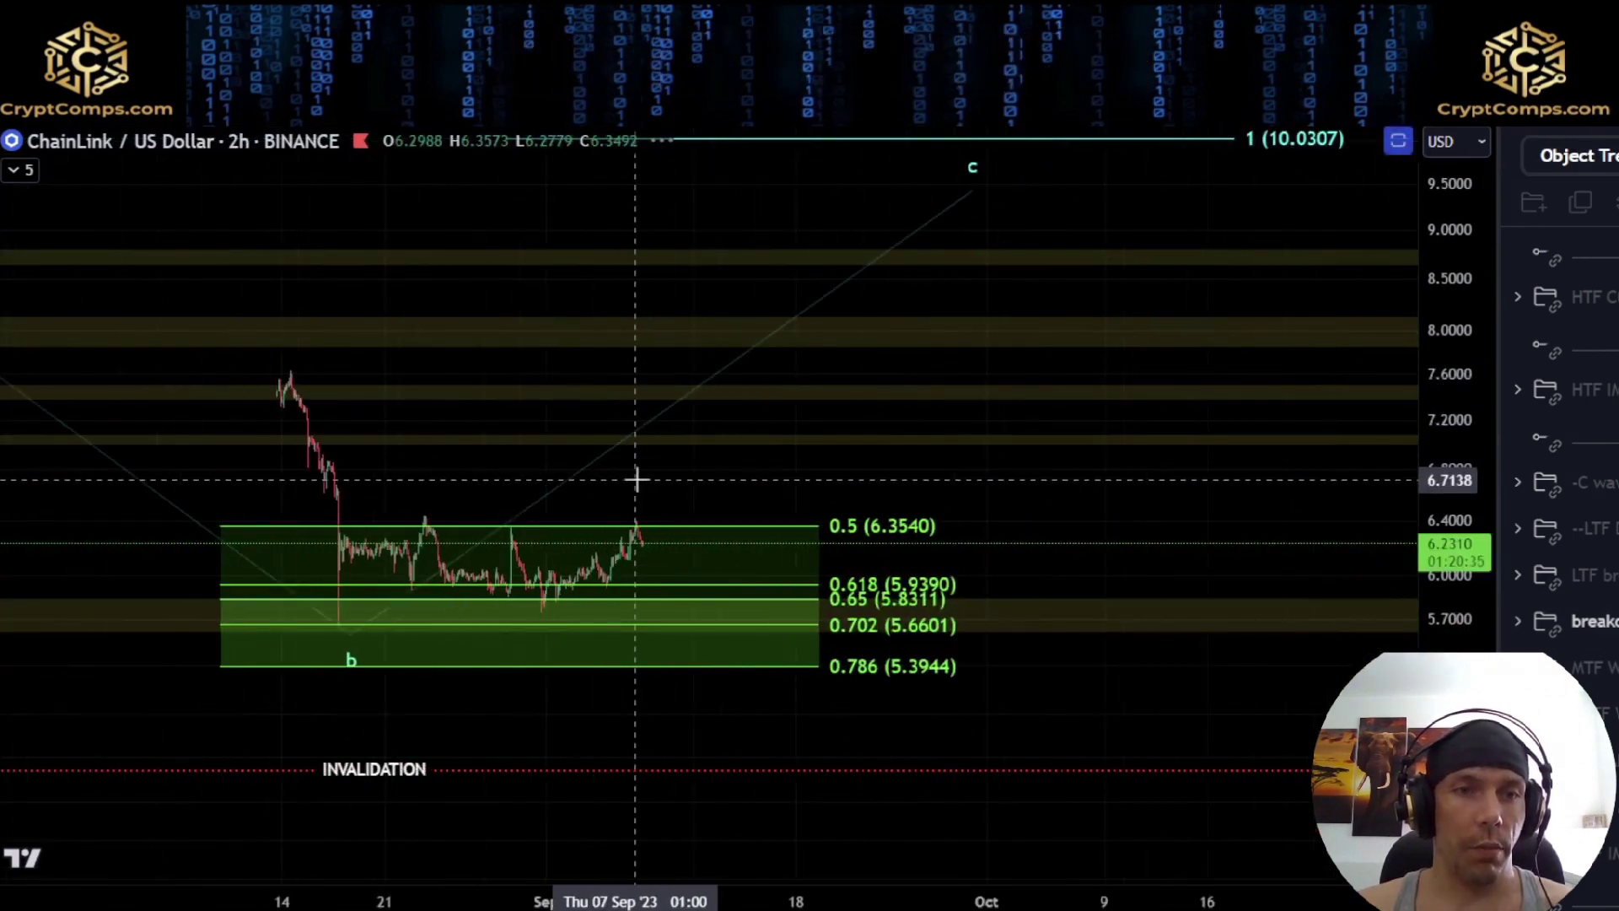
pyautogui.moveTo(318, 633); pyautogui.dragTo(698, 661)
pyautogui.moveTo(604, 695); pyautogui.dragTo(603, 598)
pyautogui.scroll(4, 452, 860)
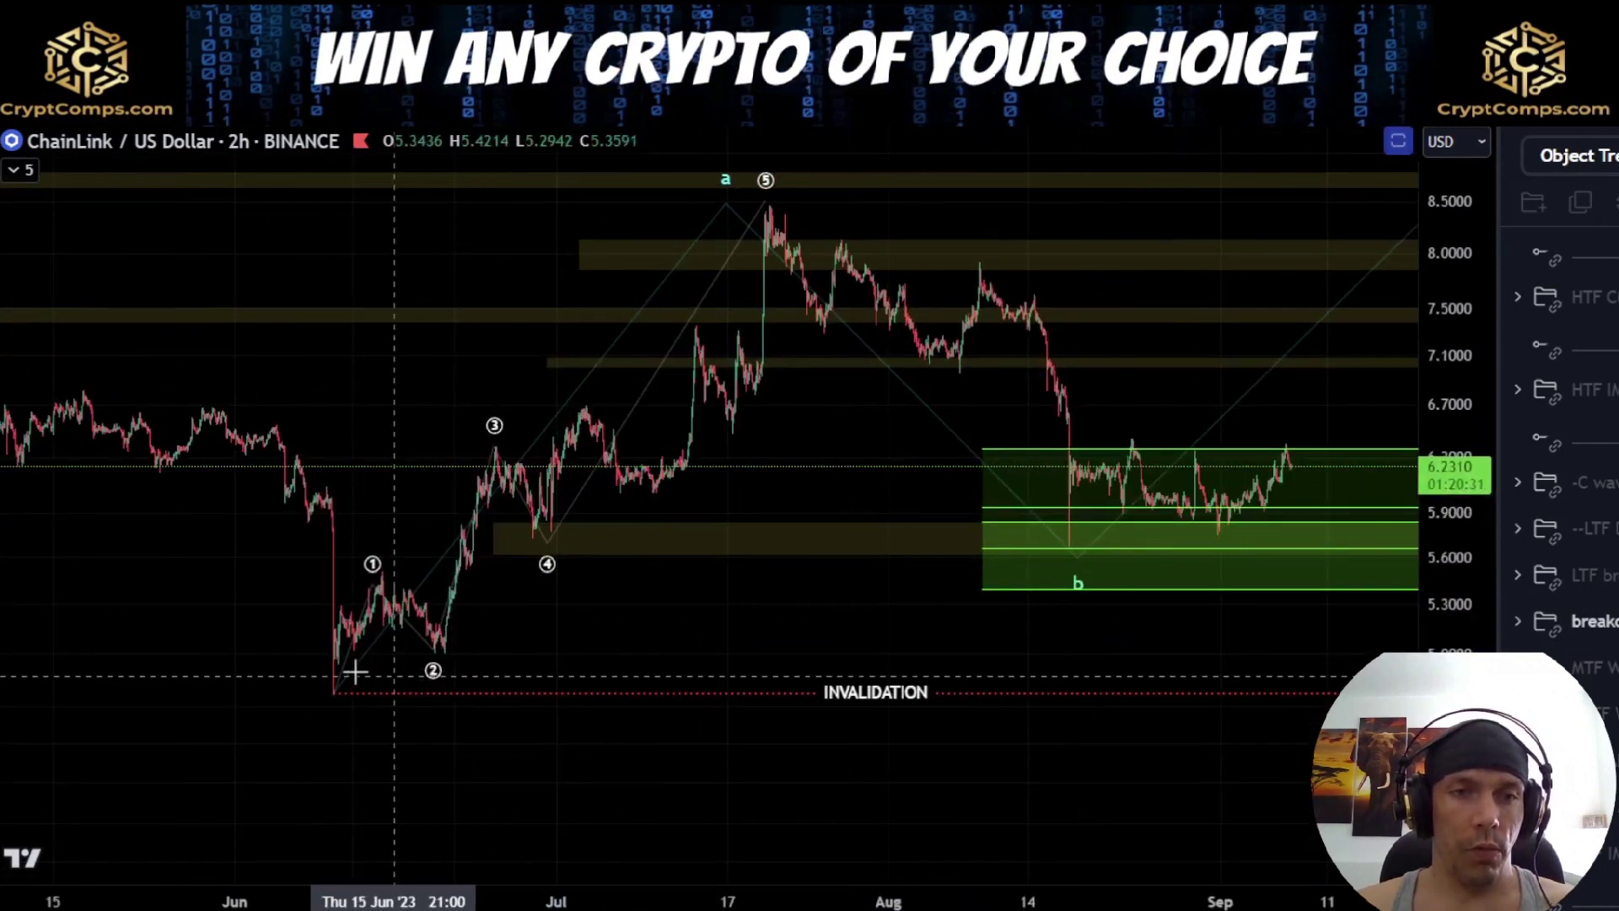
# Sketch the rise from the June low through waves 1 to 5, circle the July high at a, and undo both strokes
pyautogui.moveTo(340, 689)
pyautogui.mouseDown()
pyautogui.moveTo(372, 582)
pyautogui.moveTo(460, 650)
pyautogui.moveTo(508, 452)
pyautogui.mouseUp()
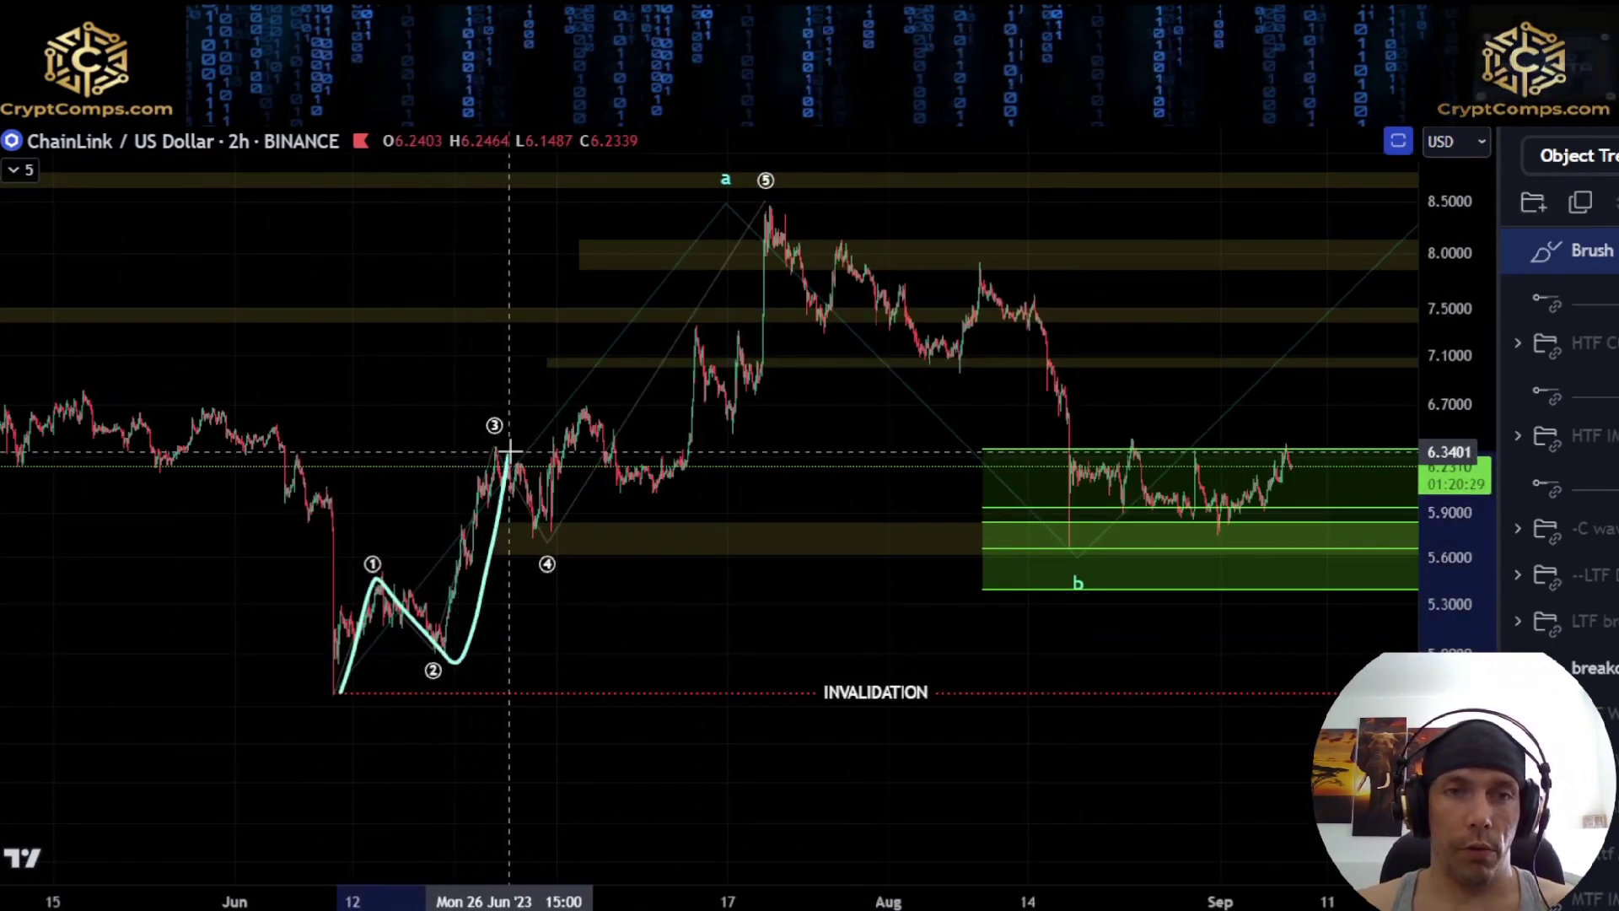
pyautogui.moveTo(544, 534)
pyautogui.mouseDown()
pyautogui.moveTo(576, 468)
pyautogui.moveTo(675, 491)
pyautogui.moveTo(709, 331)
pyautogui.moveTo(769, 213)
pyautogui.moveTo(857, 228)
pyautogui.moveTo(805, 169)
pyautogui.mouseUp()
pyautogui.scroll(-3, 933, 463)
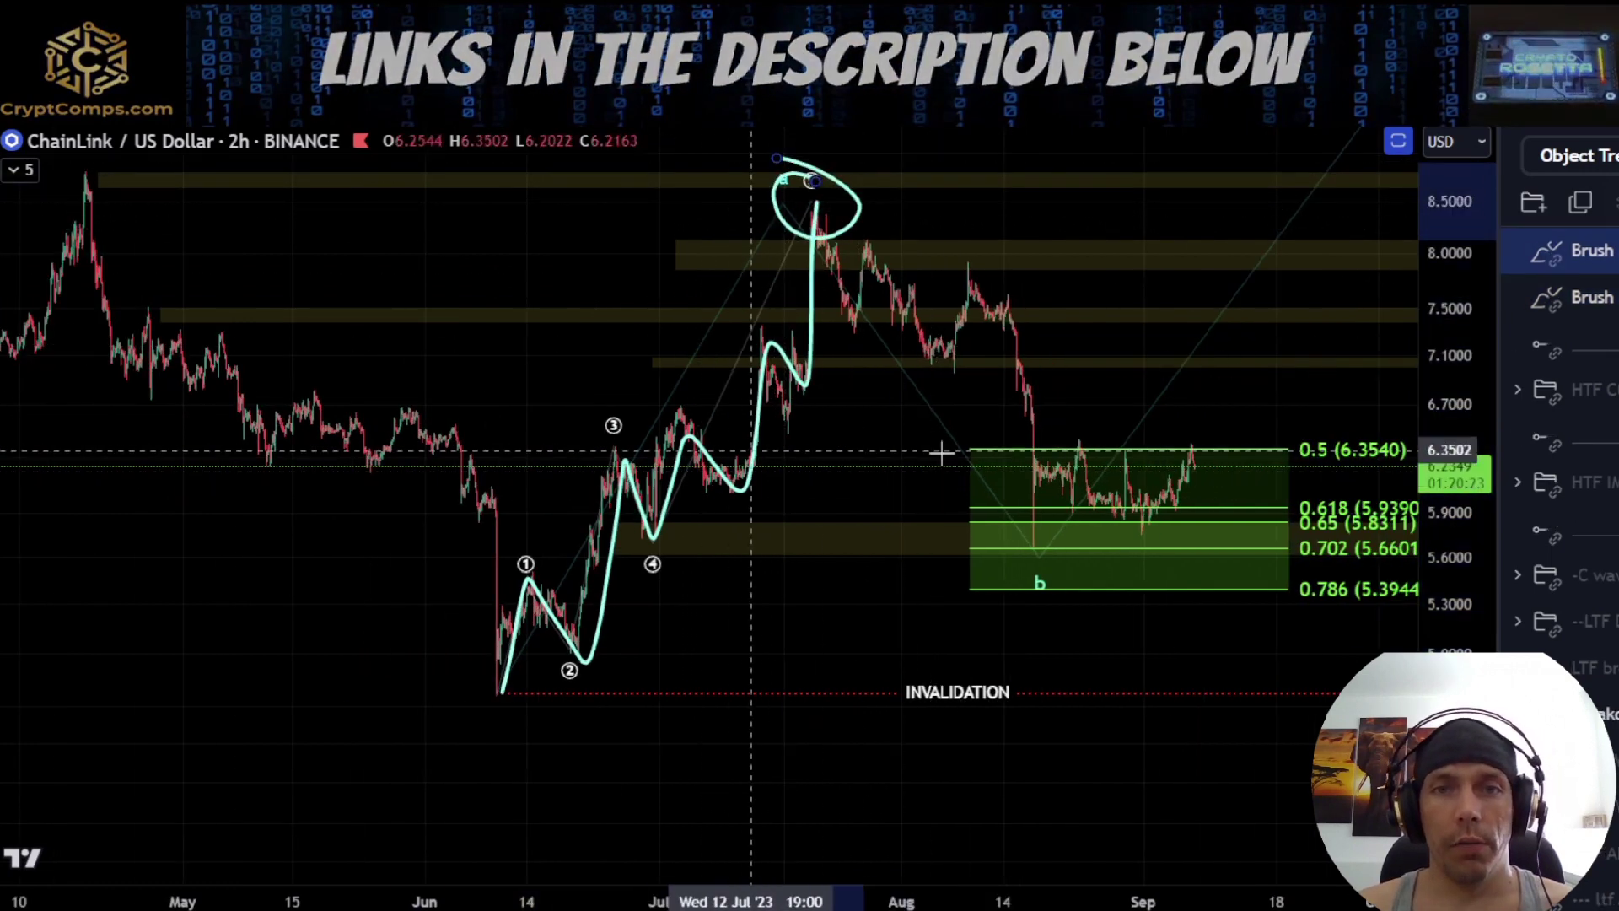
pyautogui.hotkey('ctrl', 'z')
pyautogui.hotkey('ctrl', 'z')
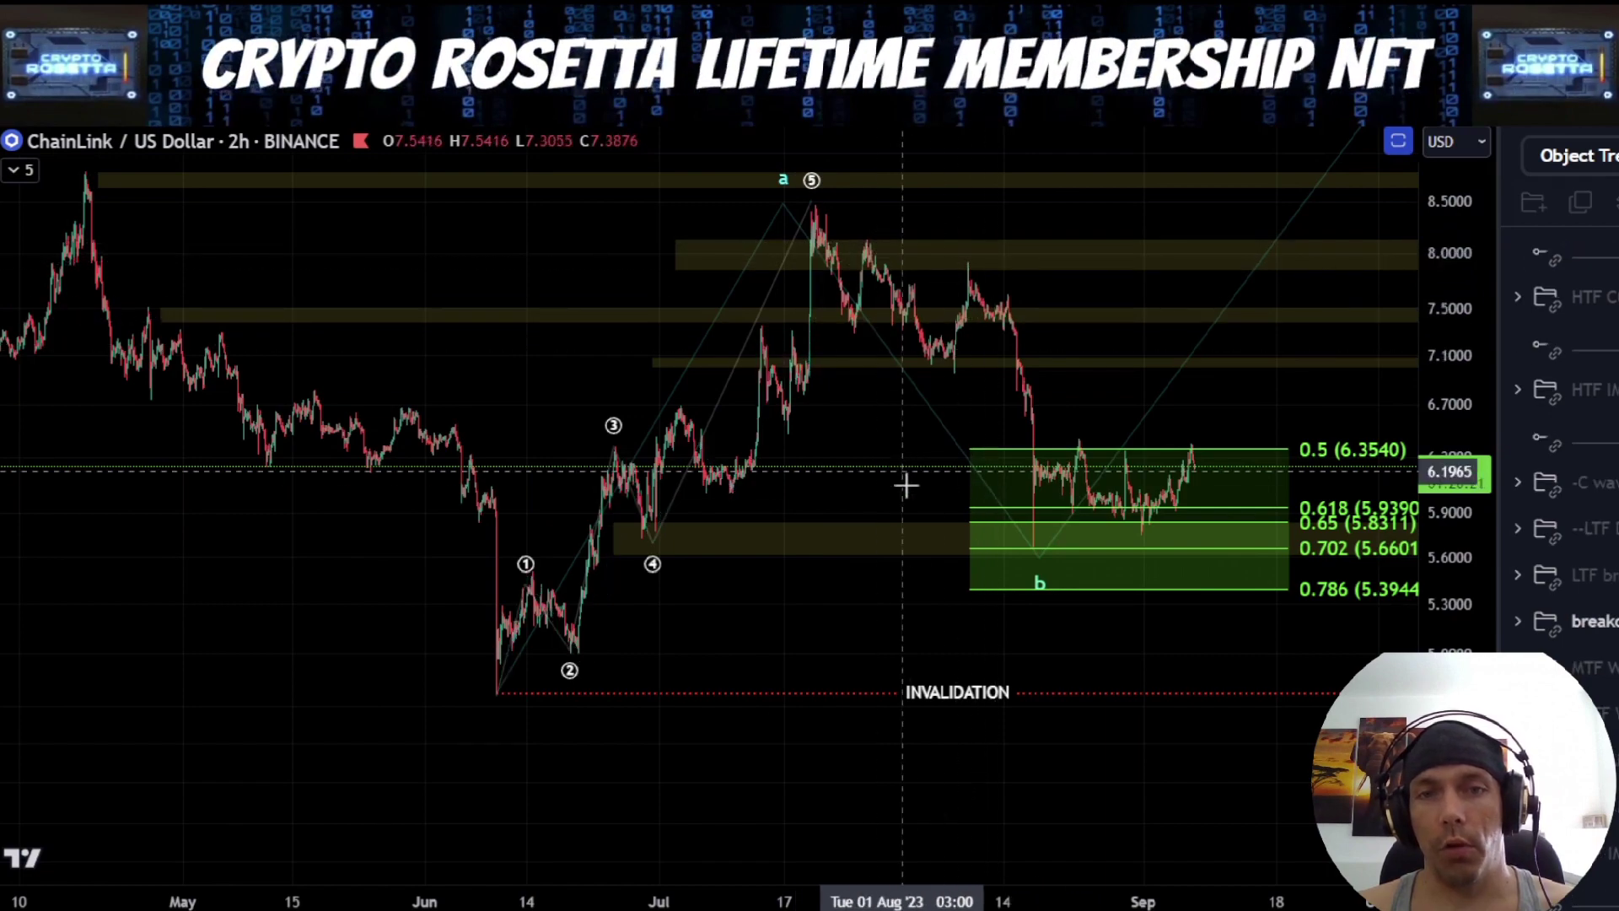
# Enlarge the retracement zone around b, mark the August low with a small brush stroke, and undo the stroke
pyautogui.moveTo(871, 593); pyautogui.dragTo(697, 651)
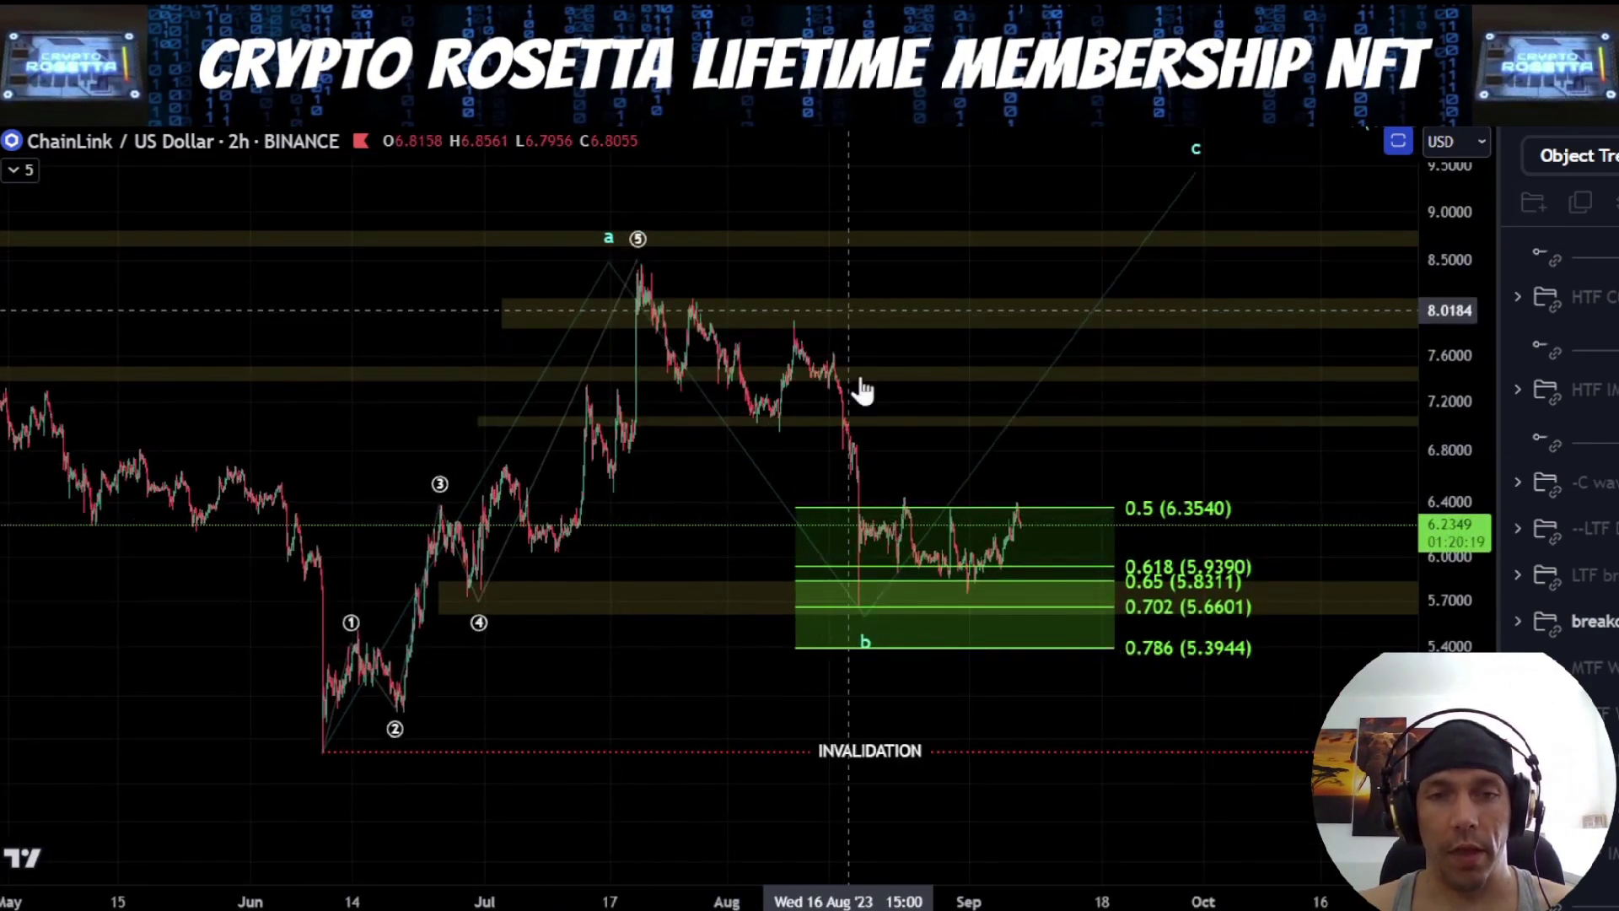
pyautogui.moveTo(982, 704); pyautogui.dragTo(859, 705)
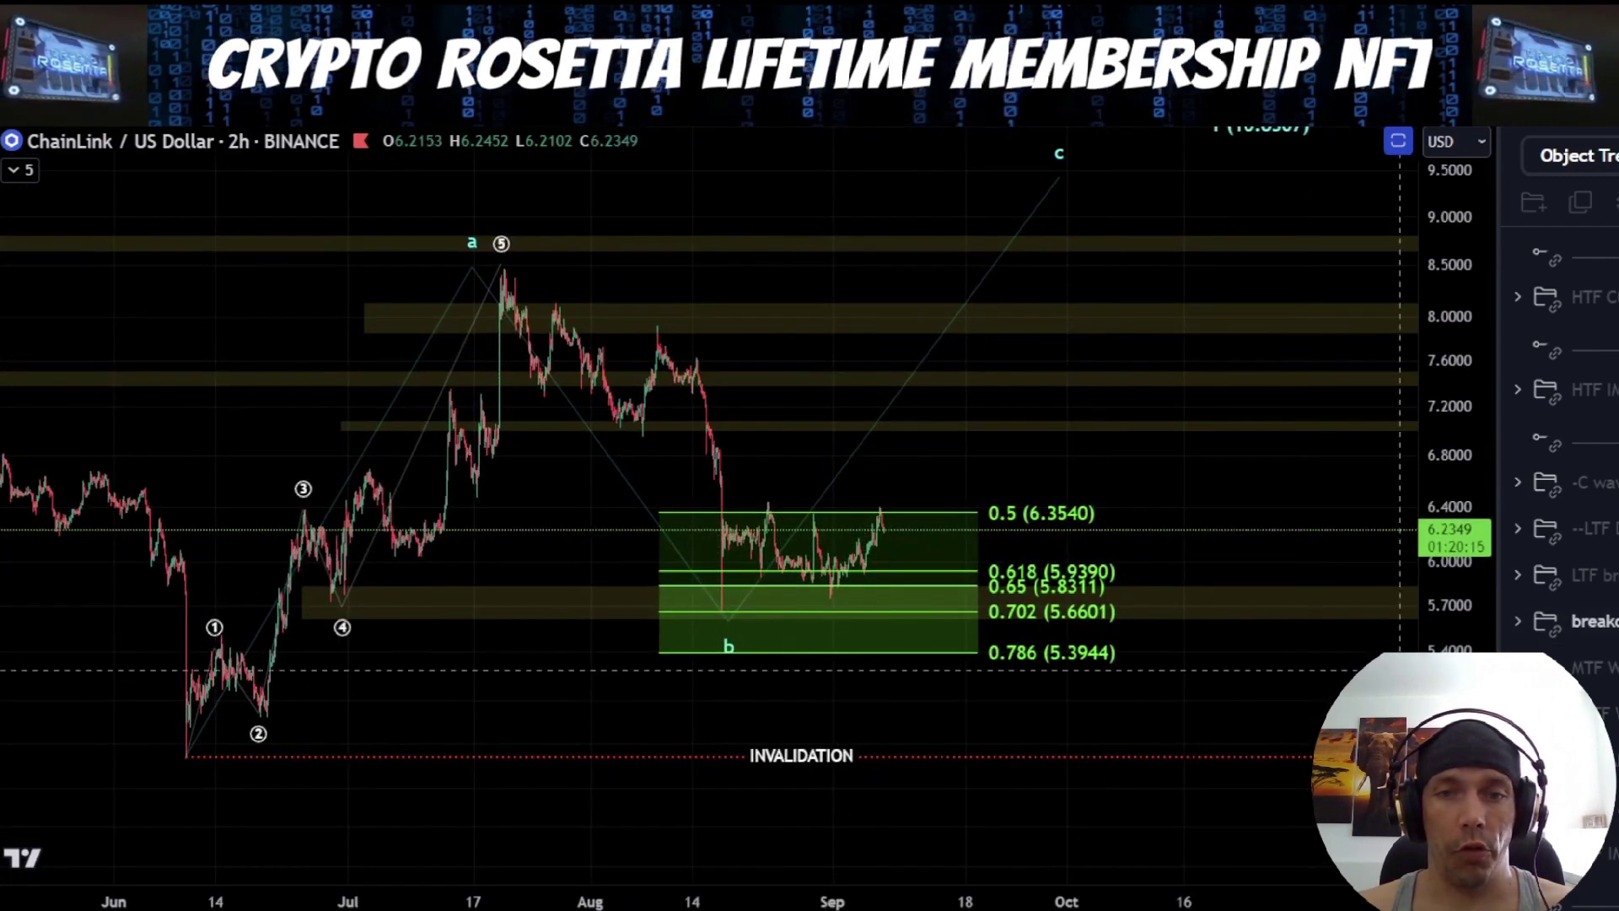
pyautogui.moveTo(1246, 651); pyautogui.dragTo(1164, 611)
pyautogui.moveTo(1461, 701); pyautogui.dragTo(1460, 602)
pyautogui.moveTo(1170, 630); pyautogui.dragTo(1167, 674)
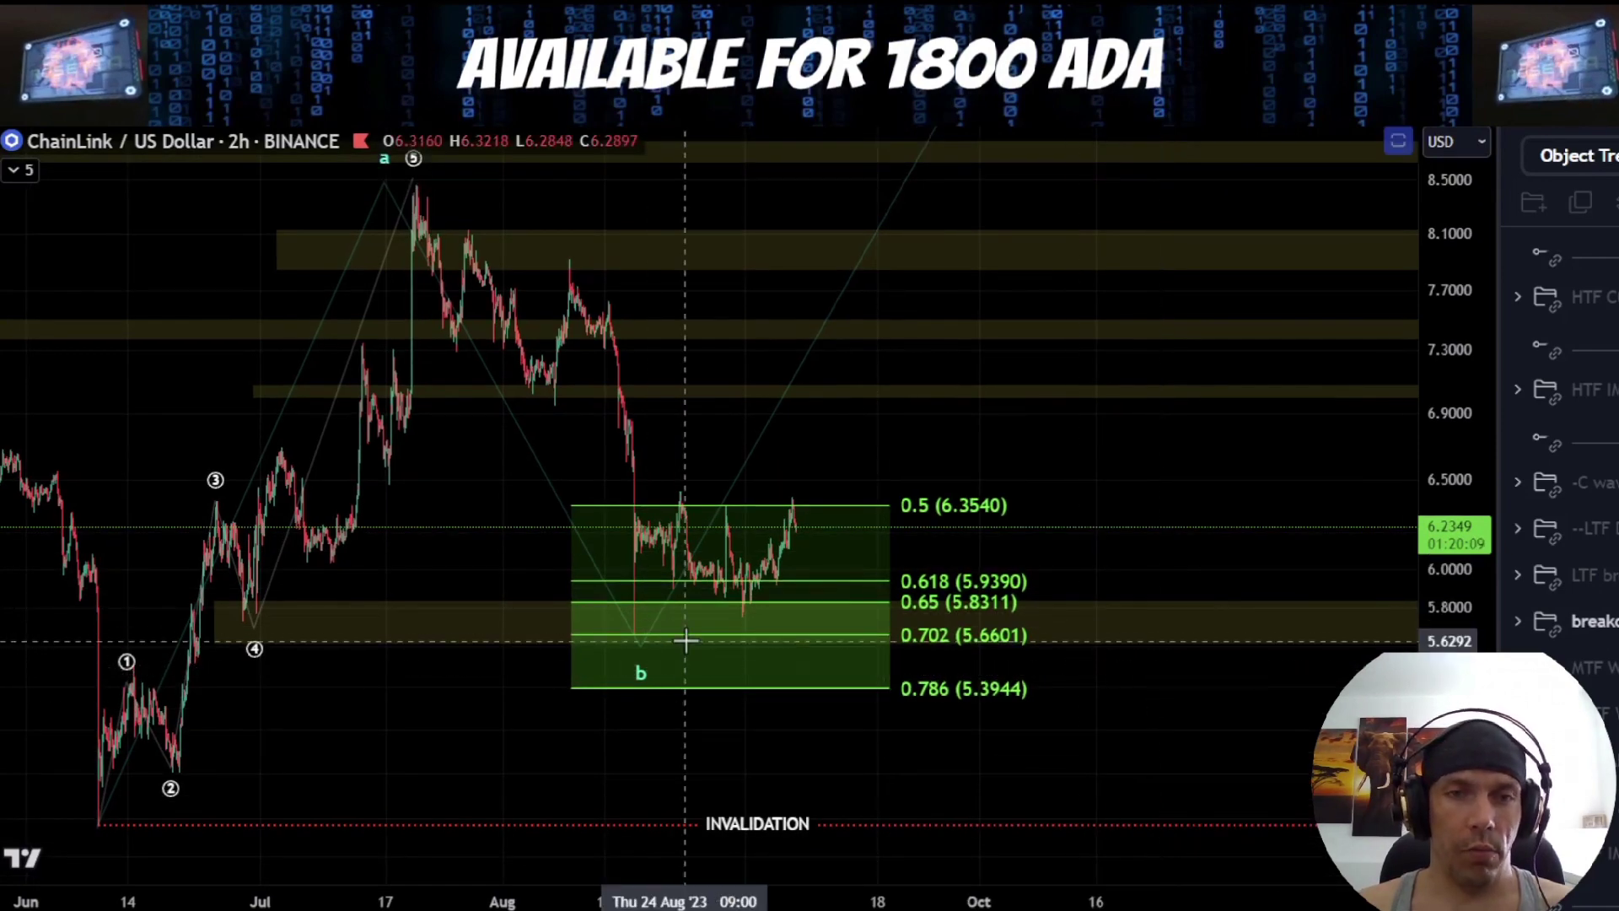
pyautogui.moveTo(653, 625); pyautogui.dragTo(654, 622)
pyautogui.hotkey('ctrl', 'z')
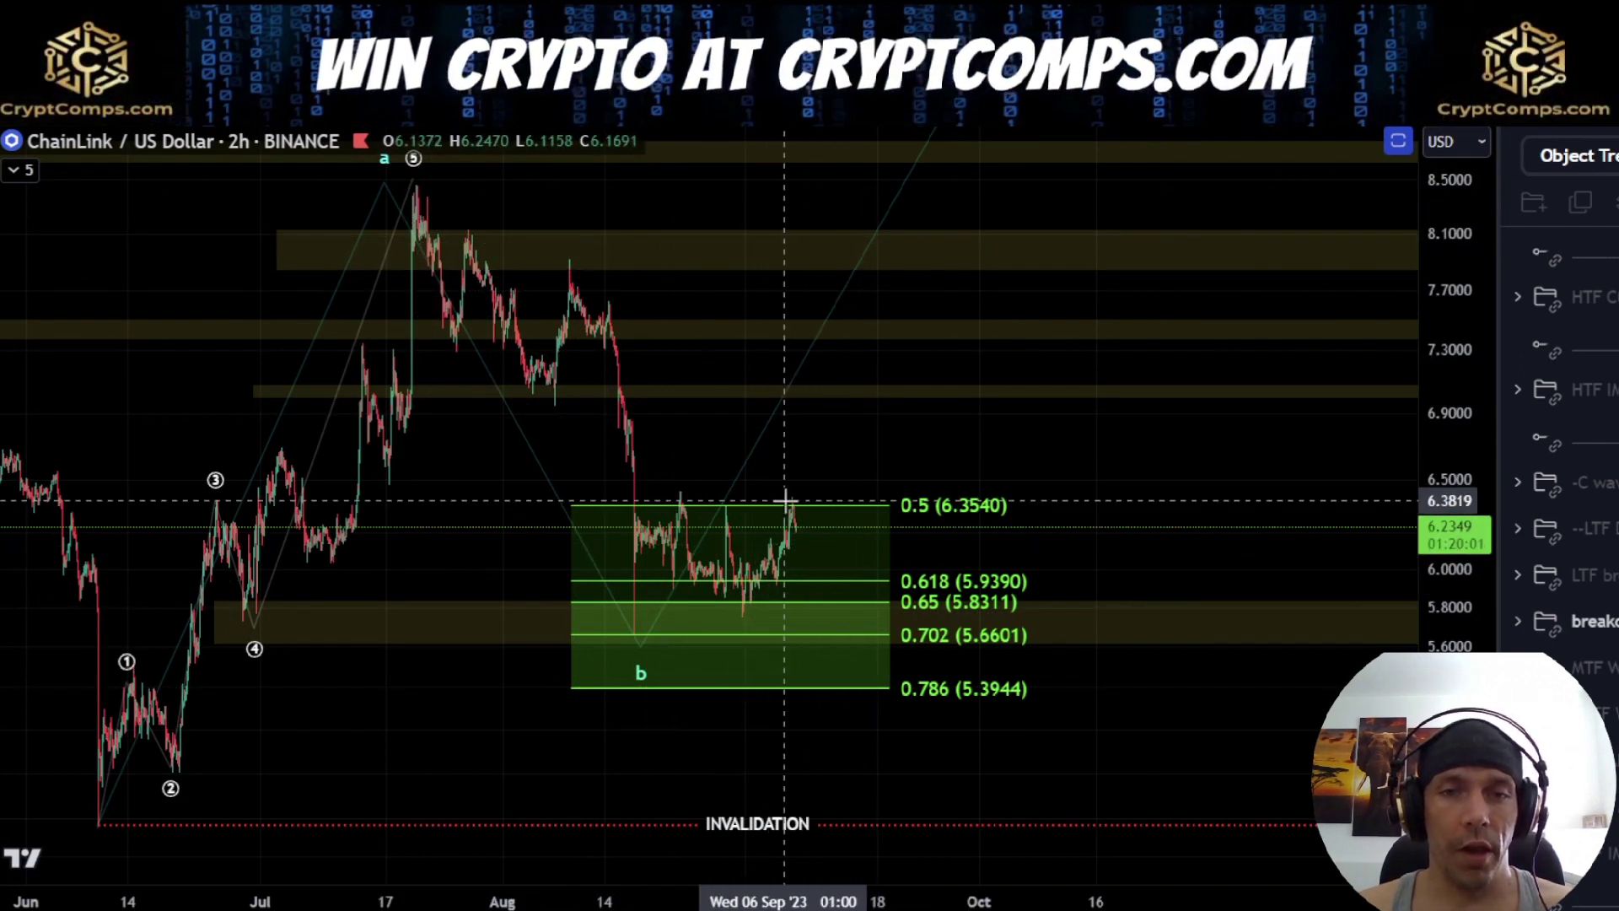
# Sketch a drop from the September high to the 0.786 level, add a longer decline from the July high, and undo that longer stroke
pyautogui.moveTo(792, 505); pyautogui.dragTo(833, 631)
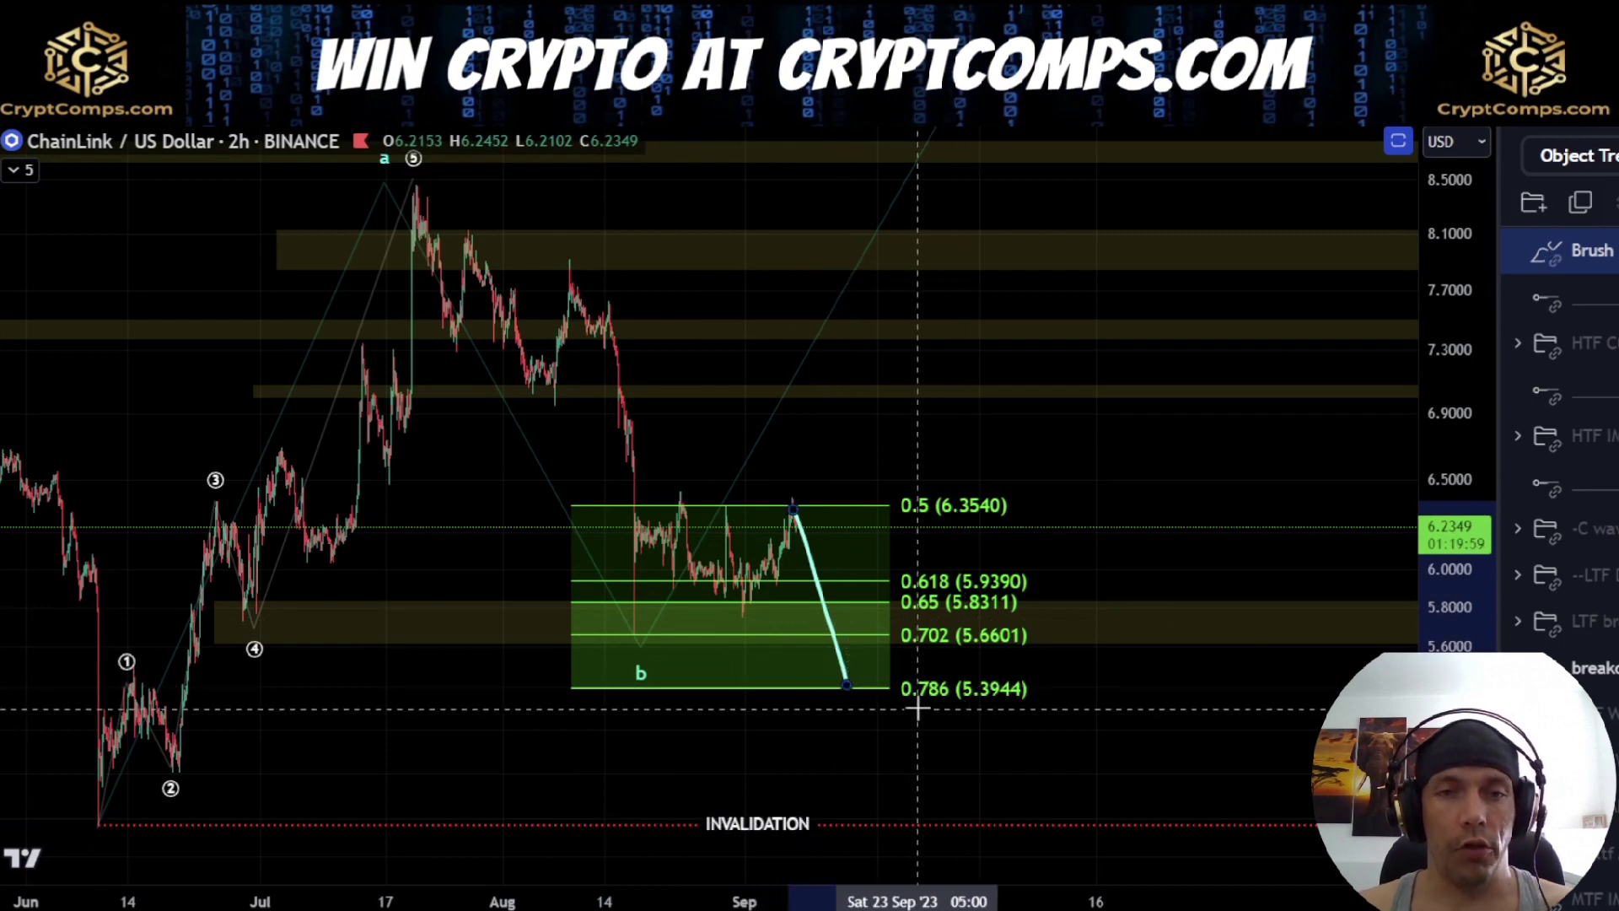
pyautogui.moveTo(426, 200)
pyautogui.mouseDown()
pyautogui.moveTo(620, 392)
pyautogui.moveTo(839, 684)
pyautogui.moveTo(934, 561)
pyautogui.moveTo(1068, 839)
pyautogui.mouseUp()
pyautogui.hotkey('ctrl', 'z')
pyautogui.hotkey('ctrl', 'z')
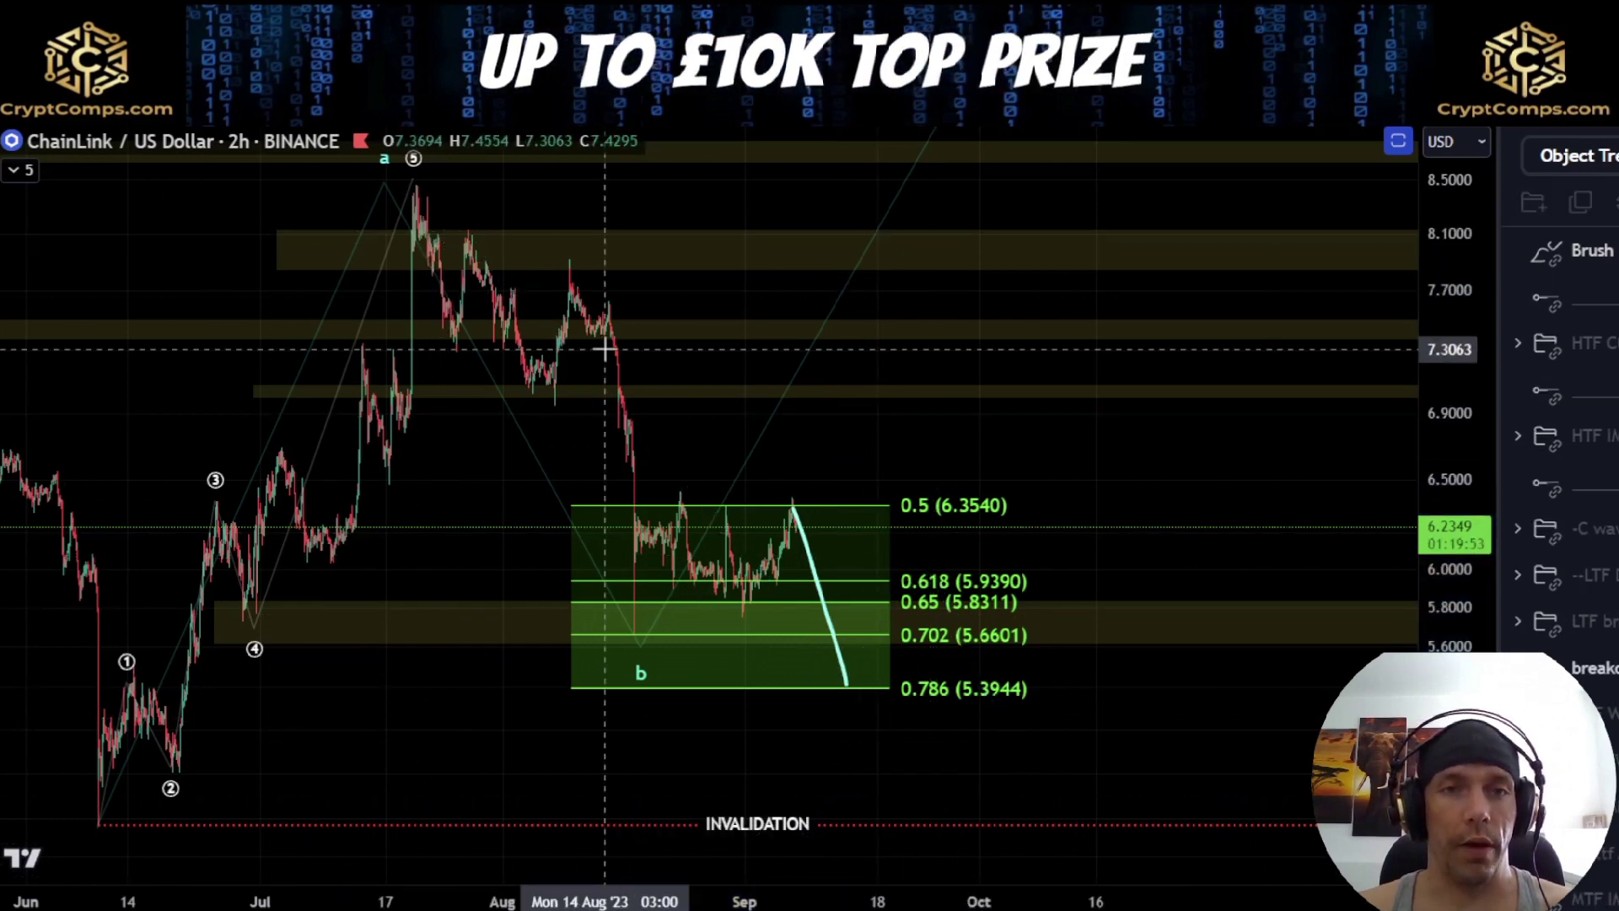